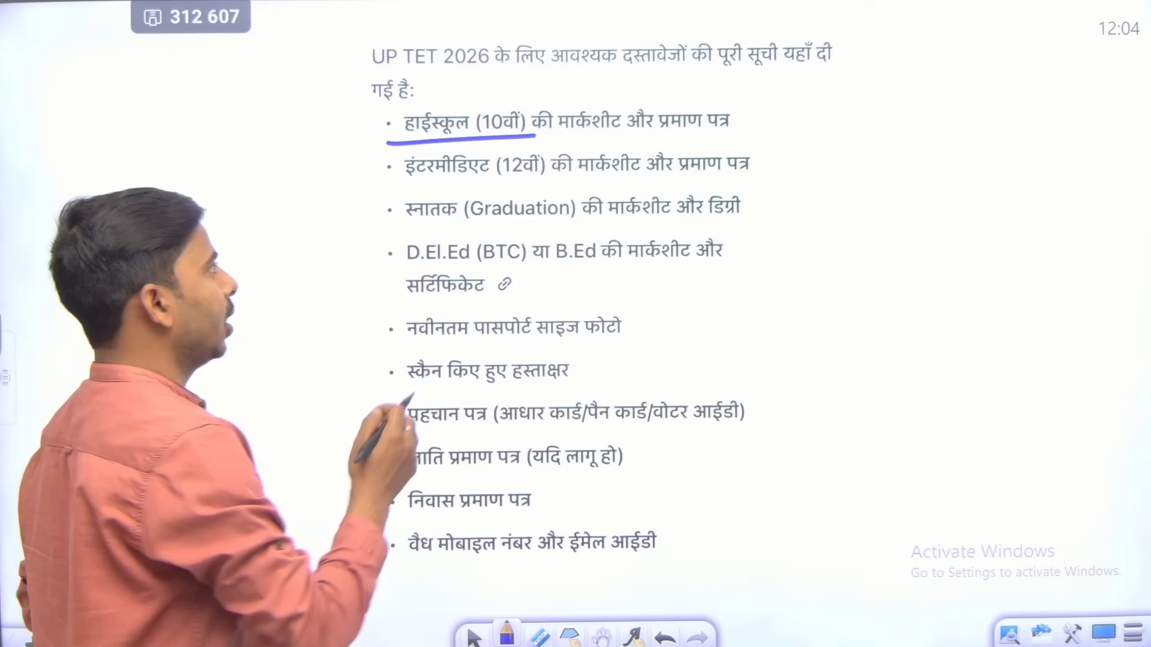
Underline the 12th, graduation and D.El.Ed/B.Ed bullets, and mark 'P.G' beside graduation.
drag(397, 181, 505, 180)
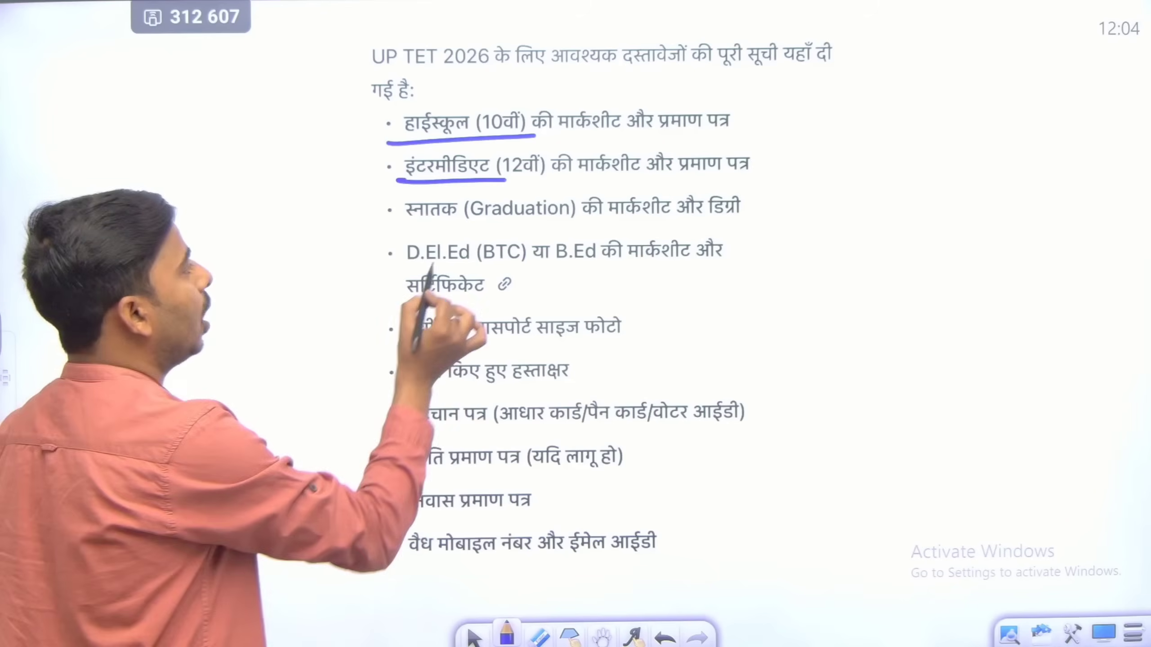
drag(392, 223, 569, 225)
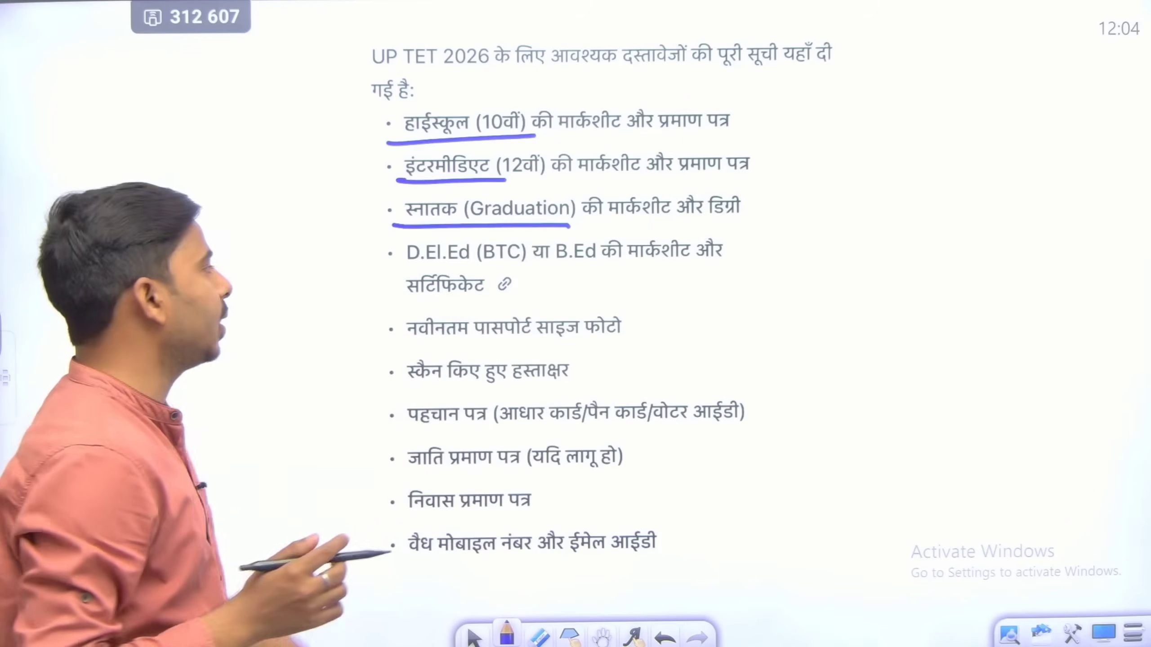
drag(394, 268, 617, 270)
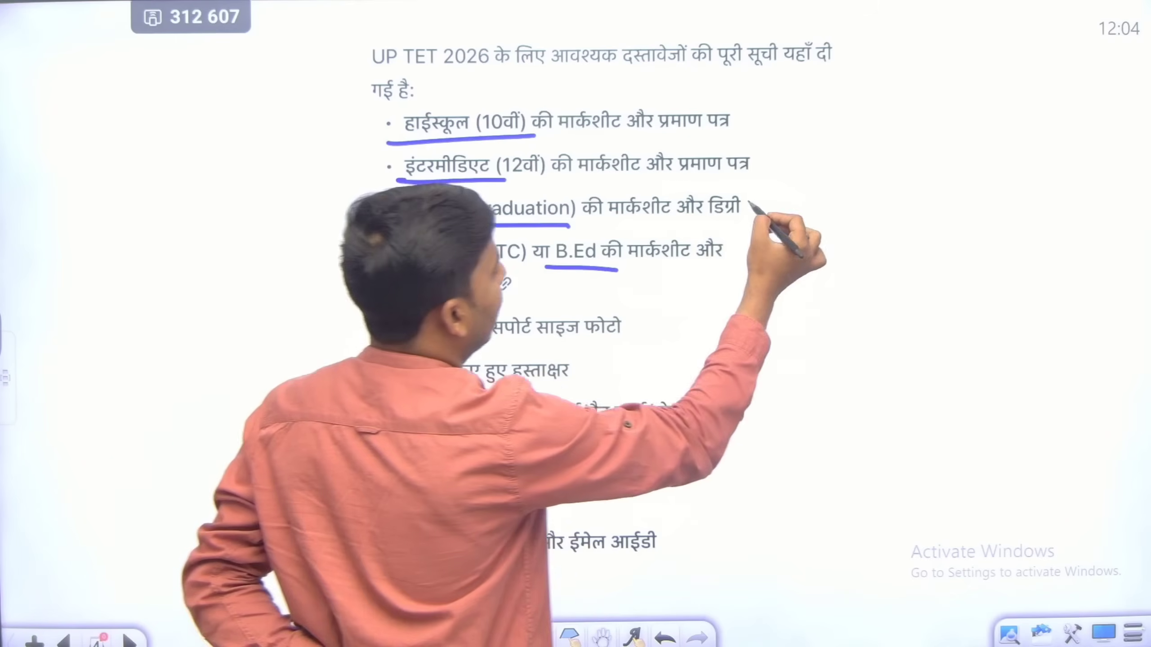
mouse_move(748, 204)
mouse_down()
mouse_move(777, 197)
mouse_move(771, 214)
mouse_move(811, 226)
mouse_move(842, 205)
mouse_up()
click(789, 220)
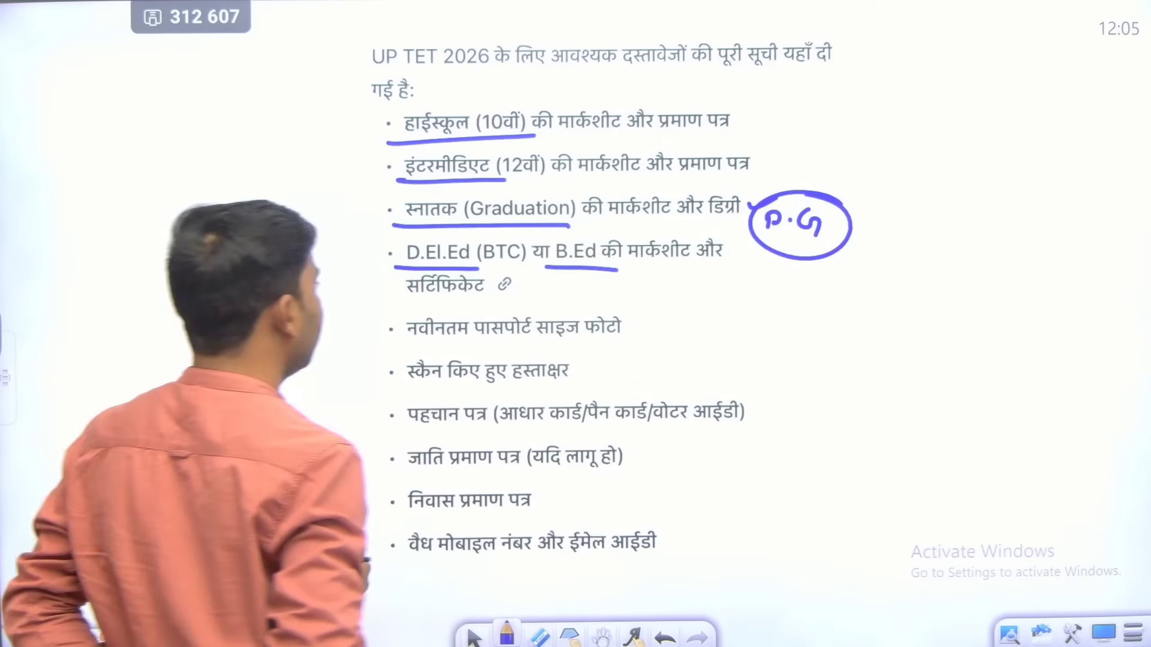
Underline the photo, signature, ID card, caste and mobile bullets, and tick निवास प्रमाण पत्र.
drag(409, 347, 478, 346)
drag(557, 344, 651, 348)
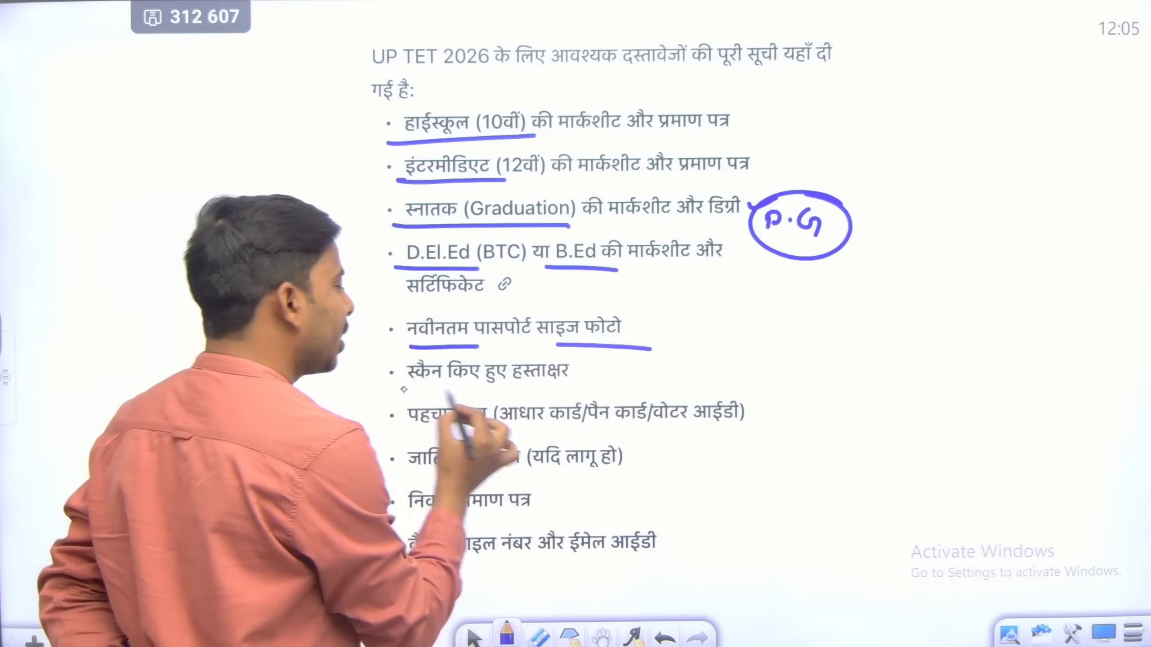
drag(402, 388, 449, 387)
drag(515, 385, 578, 384)
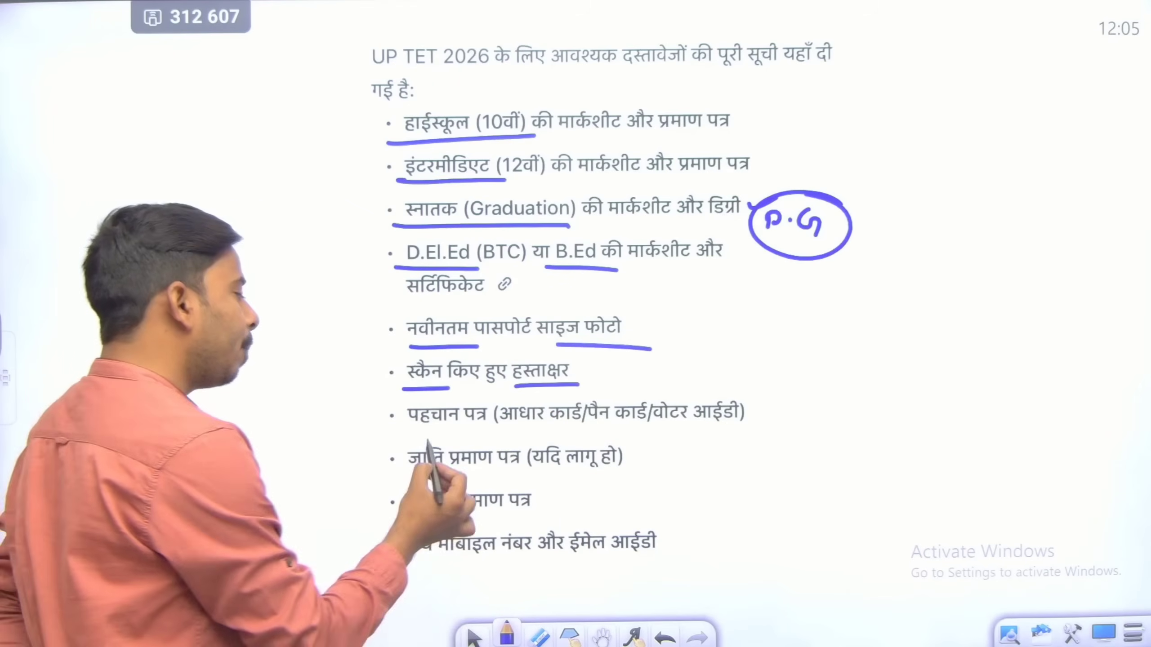
drag(398, 437, 575, 425)
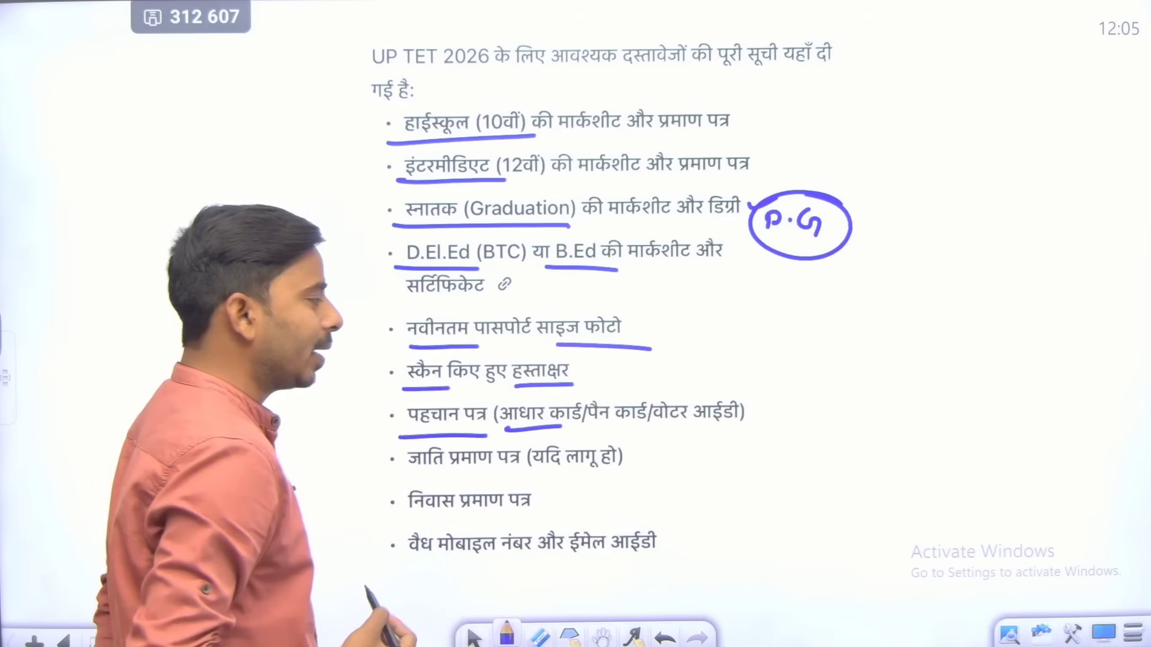
click(657, 431)
drag(658, 430, 750, 432)
drag(587, 431, 647, 429)
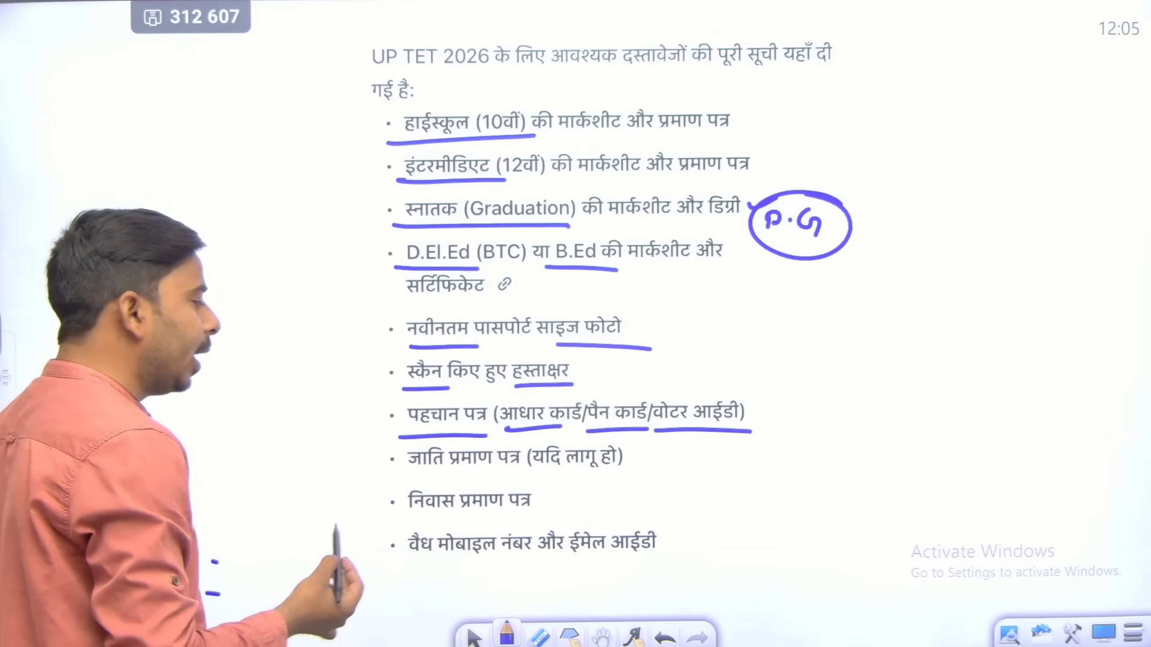
drag(402, 475, 548, 470)
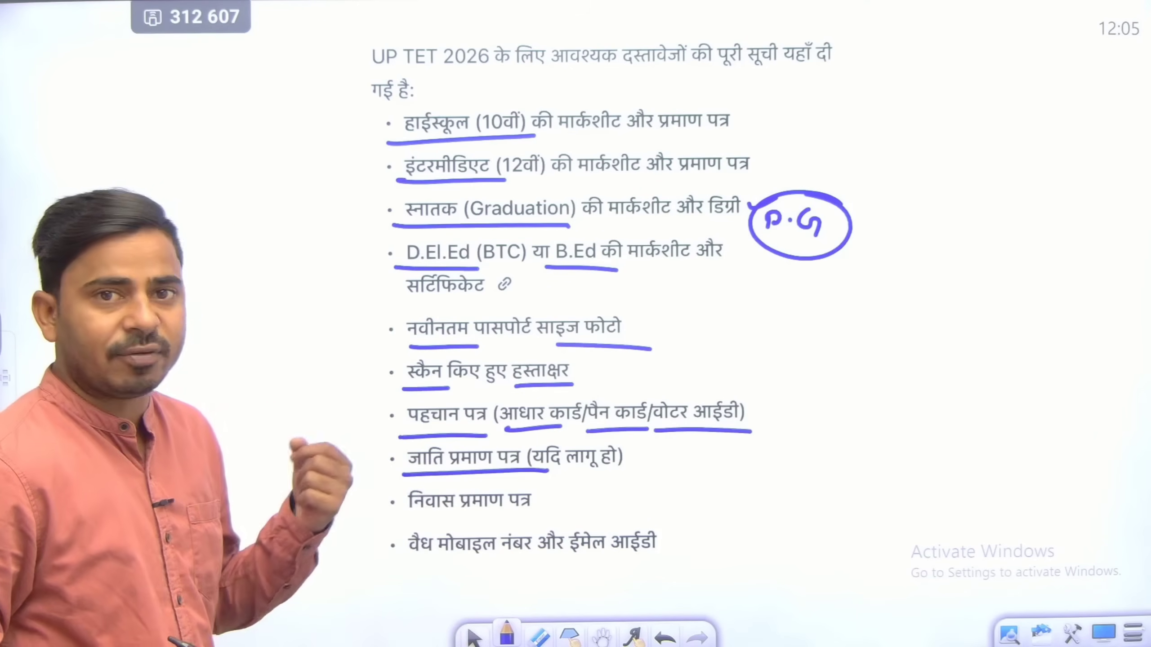
drag(542, 498, 576, 486)
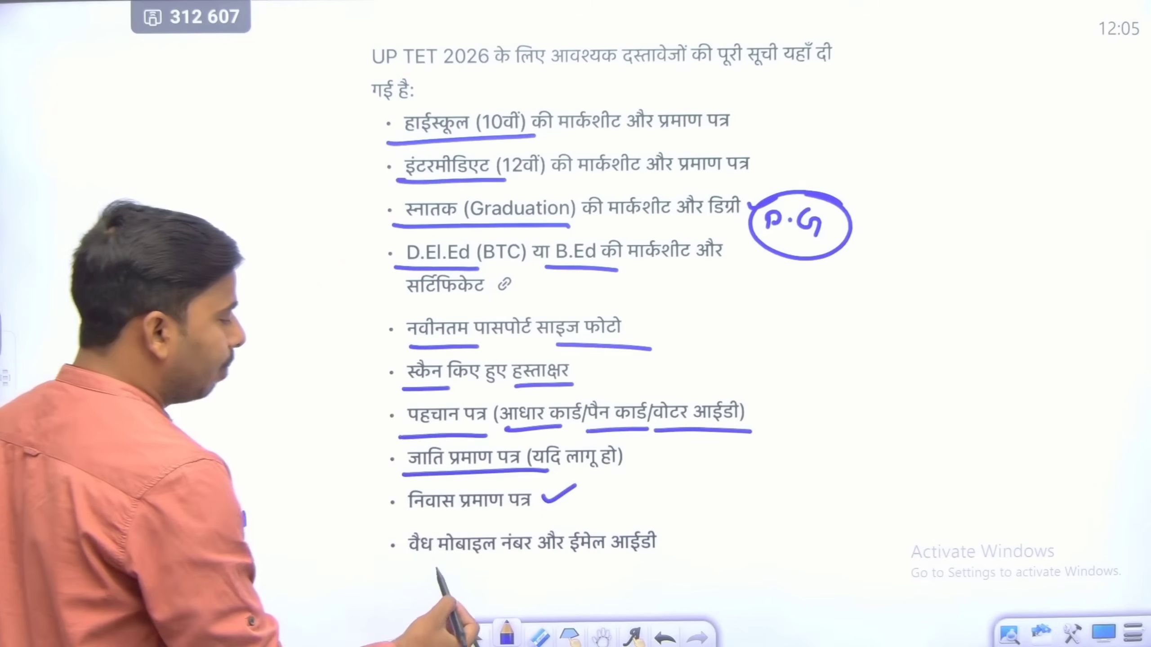
drag(419, 564, 657, 561)
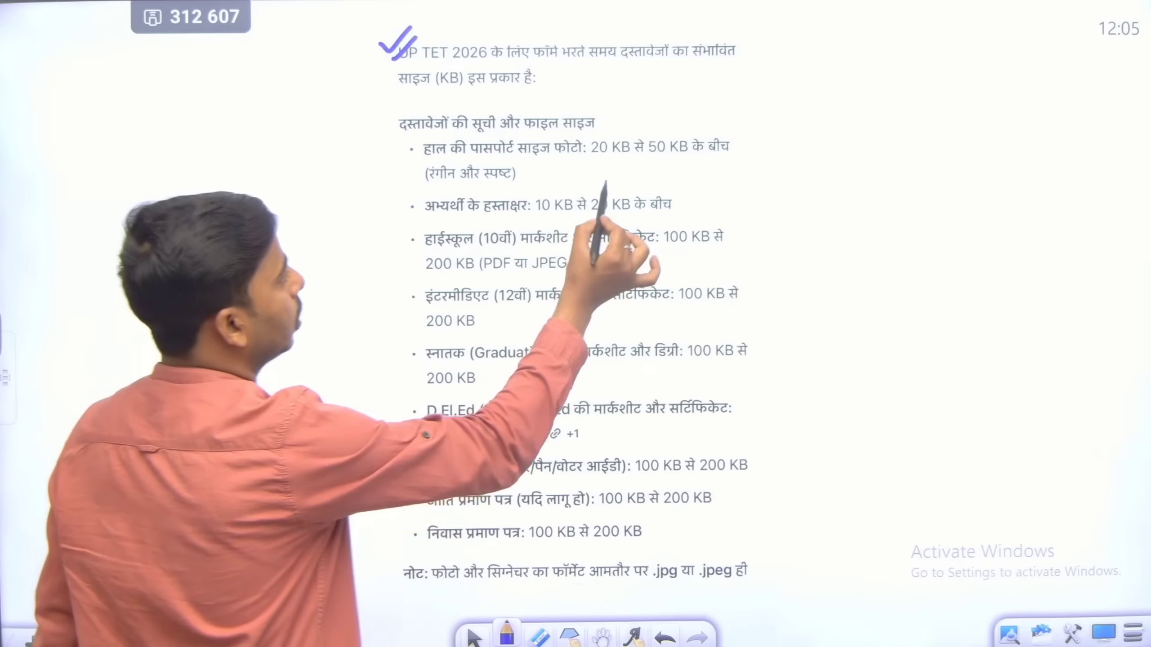
Underline the 20 KB/50 KB photo, 10 KB signature and two 100 KB marksheet limits.
drag(576, 160, 674, 157)
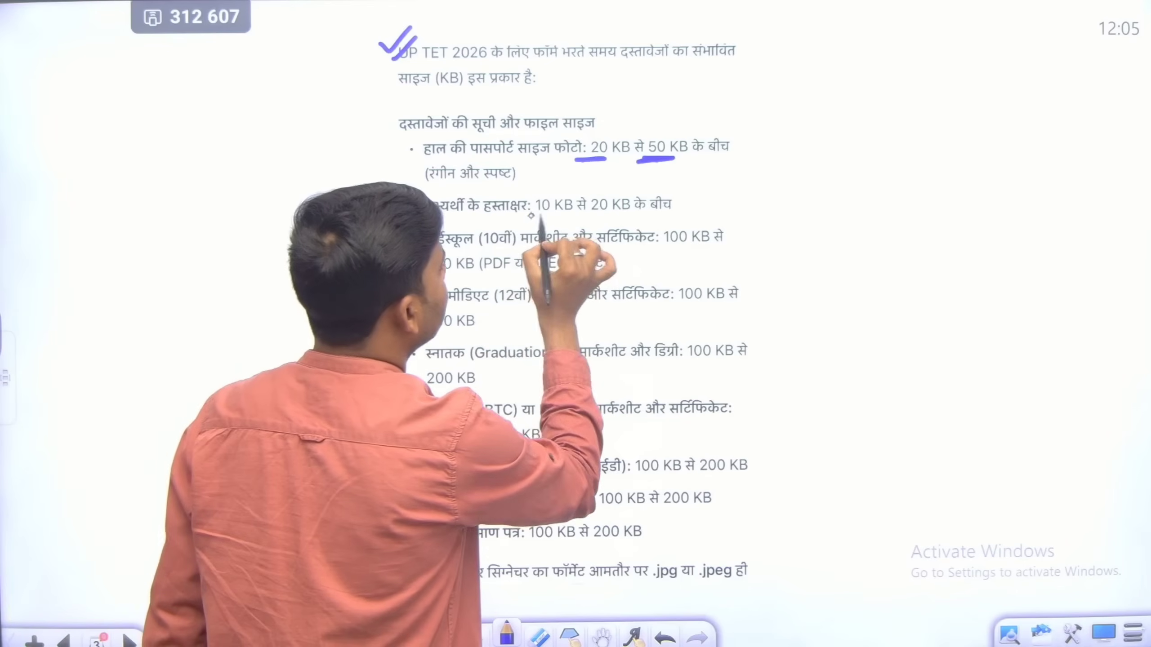
drag(528, 216, 619, 217)
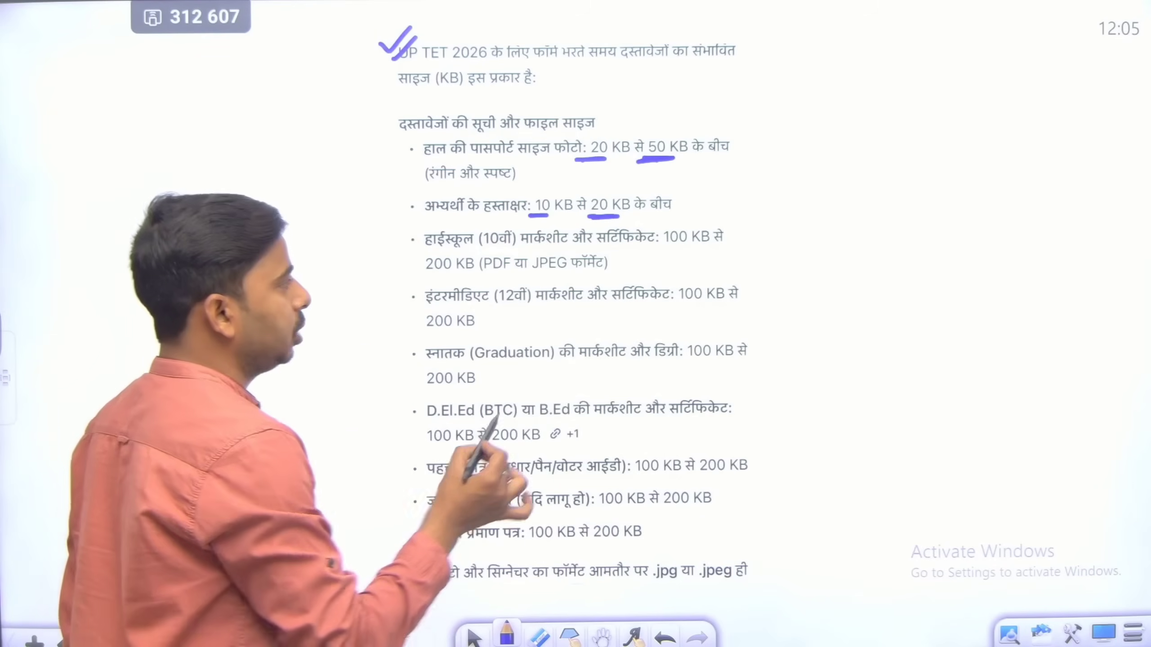
drag(662, 251, 712, 252)
drag(670, 306, 727, 307)
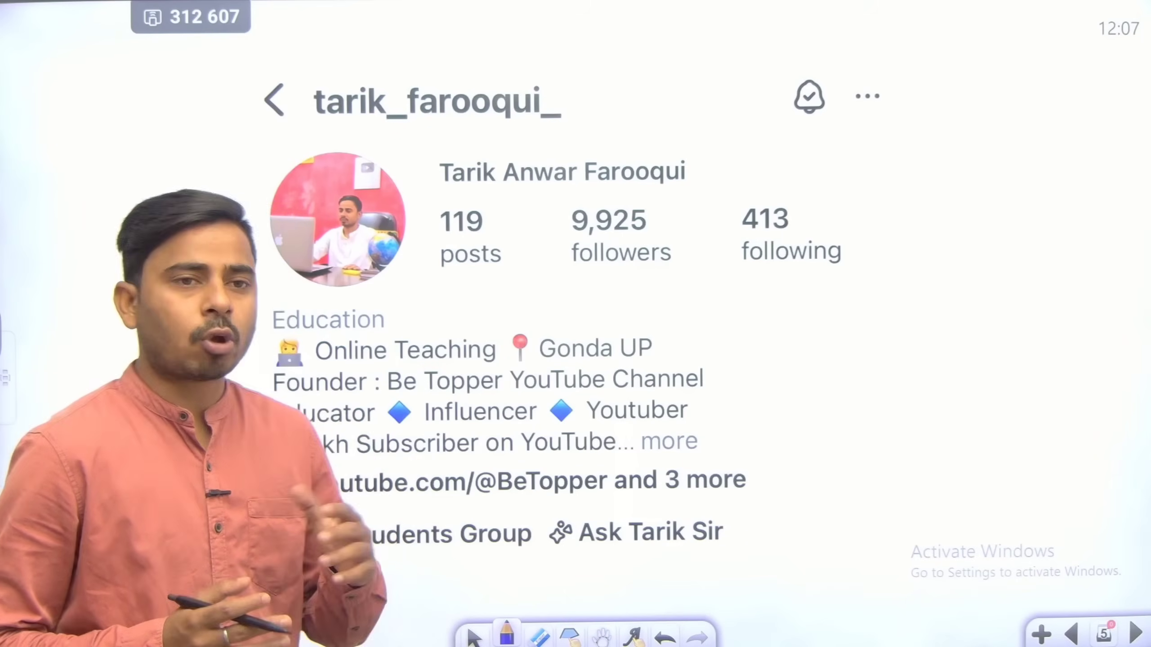
Underline the profile username and followers count, then write and circle 'DM' beside them.
drag(315, 128, 432, 127)
drag(539, 121, 454, 121)
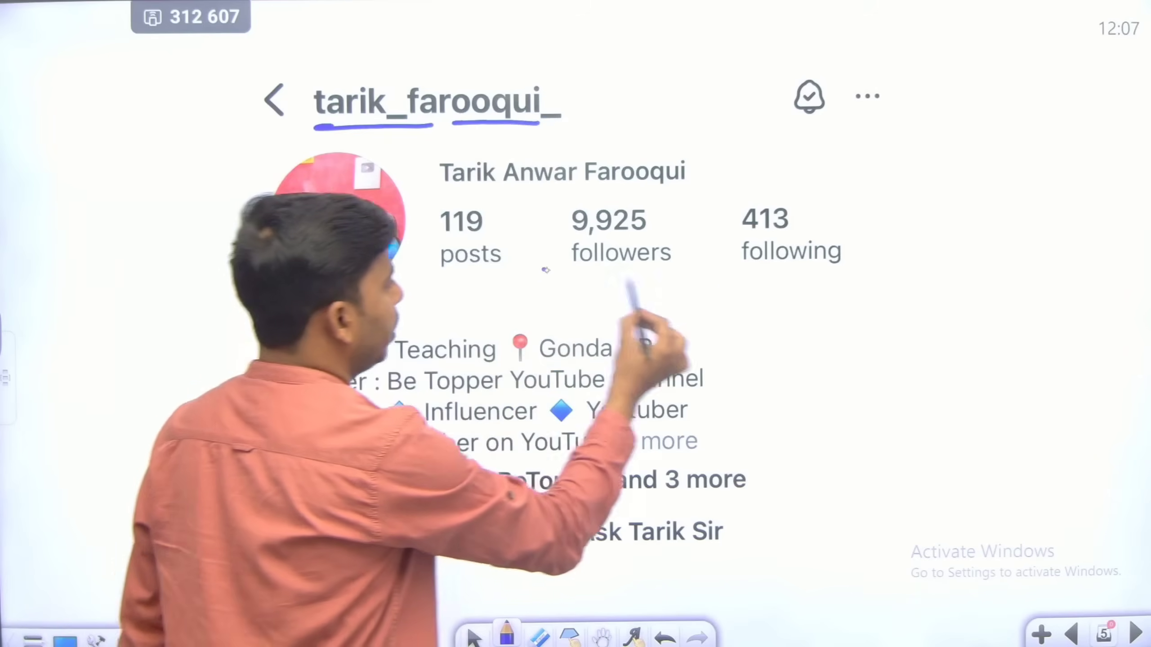
mouse_move(559, 271)
mouse_down()
mouse_move(655, 276)
mouse_move(712, 309)
mouse_move(741, 309)
mouse_up()
mouse_move(754, 291)
mouse_down()
mouse_move(770, 282)
mouse_move(769, 309)
mouse_up()
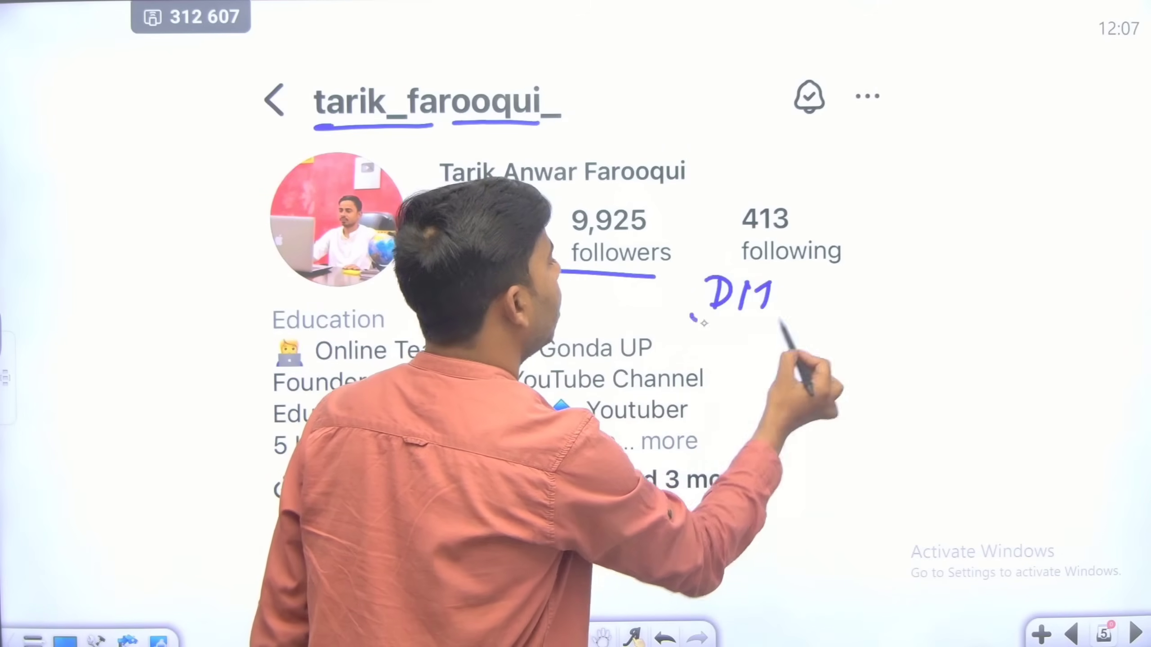
drag(752, 257, 772, 268)
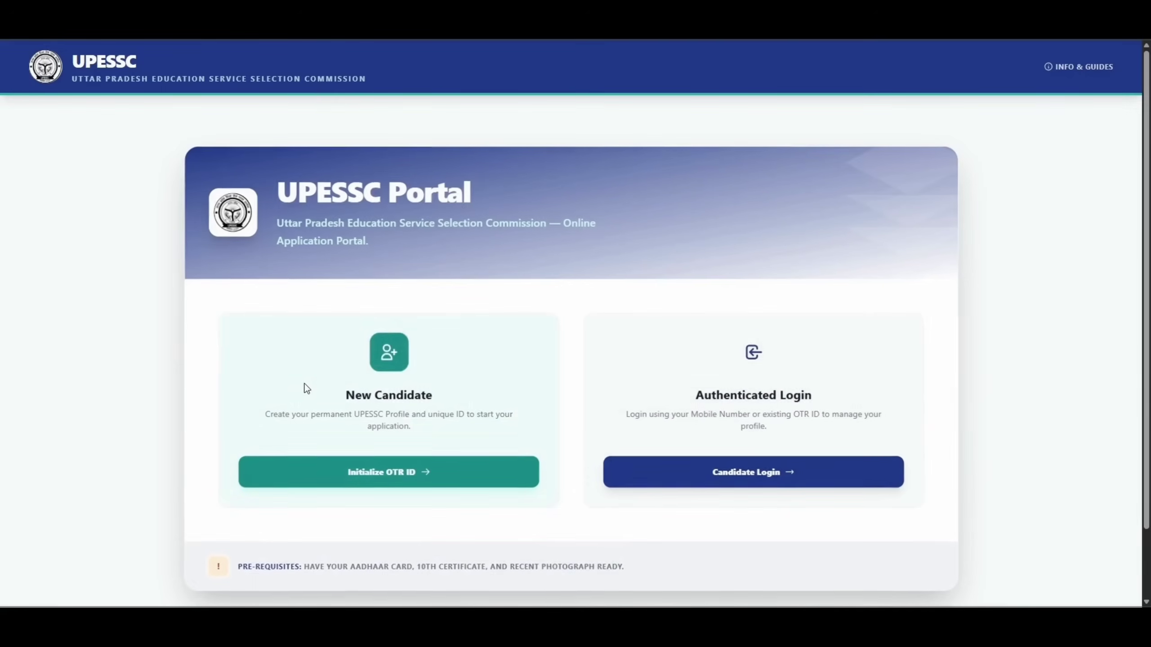
Start a new OTR ID registration and fill the full name and father's name confirmations.
click(446, 472)
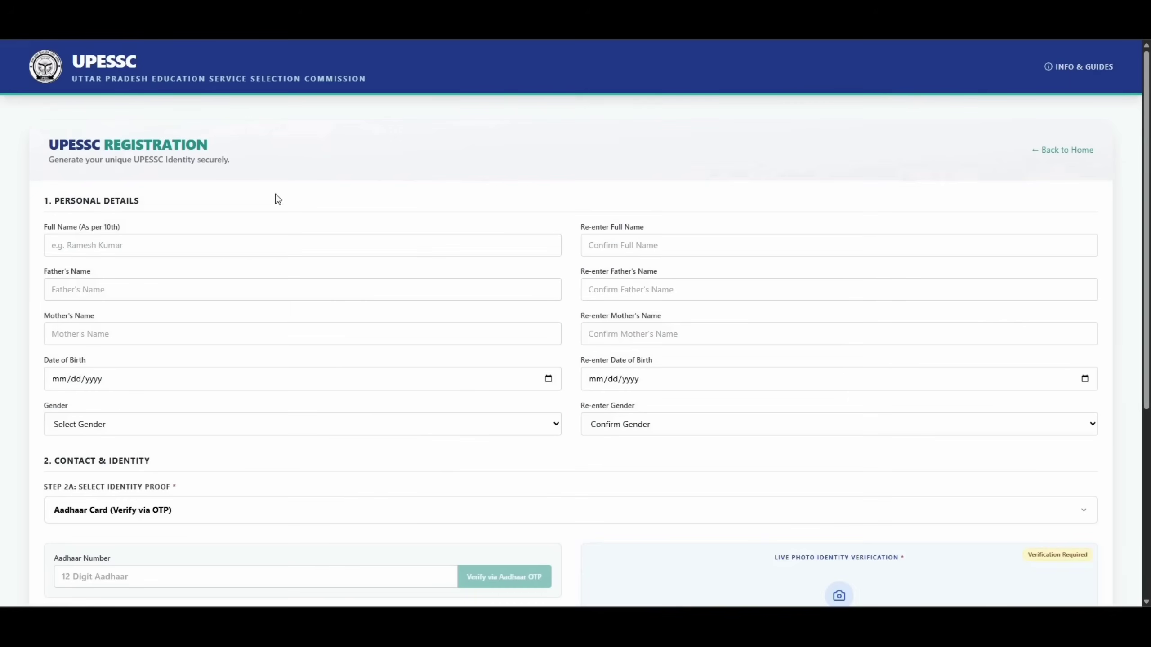
click(254, 250)
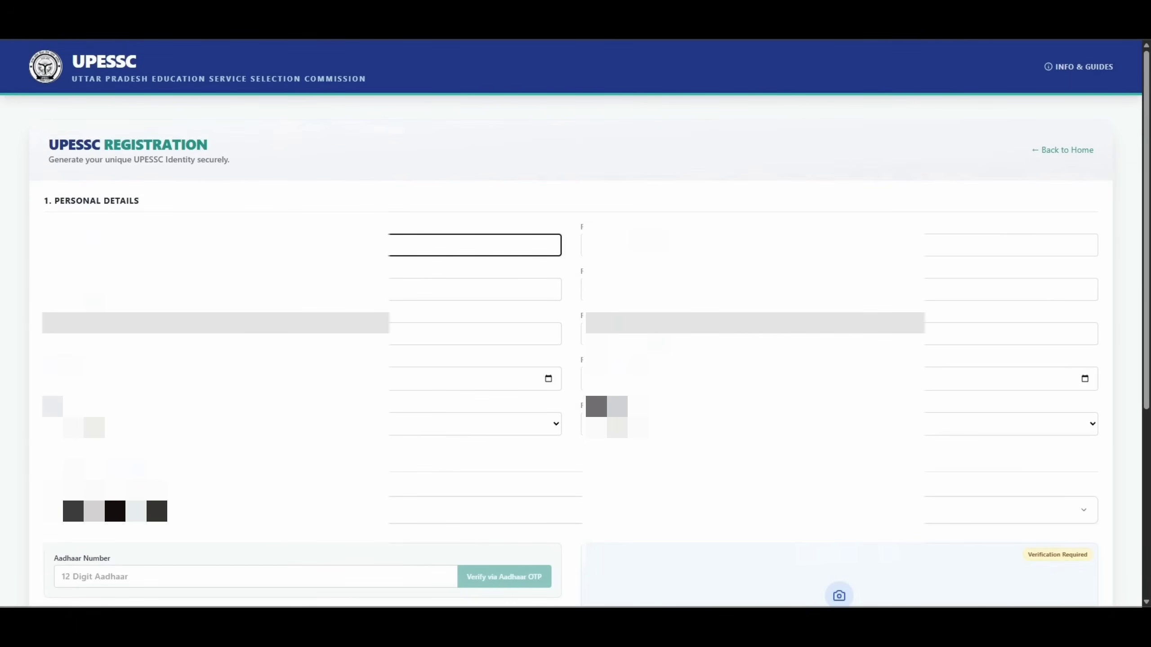
click(650, 245)
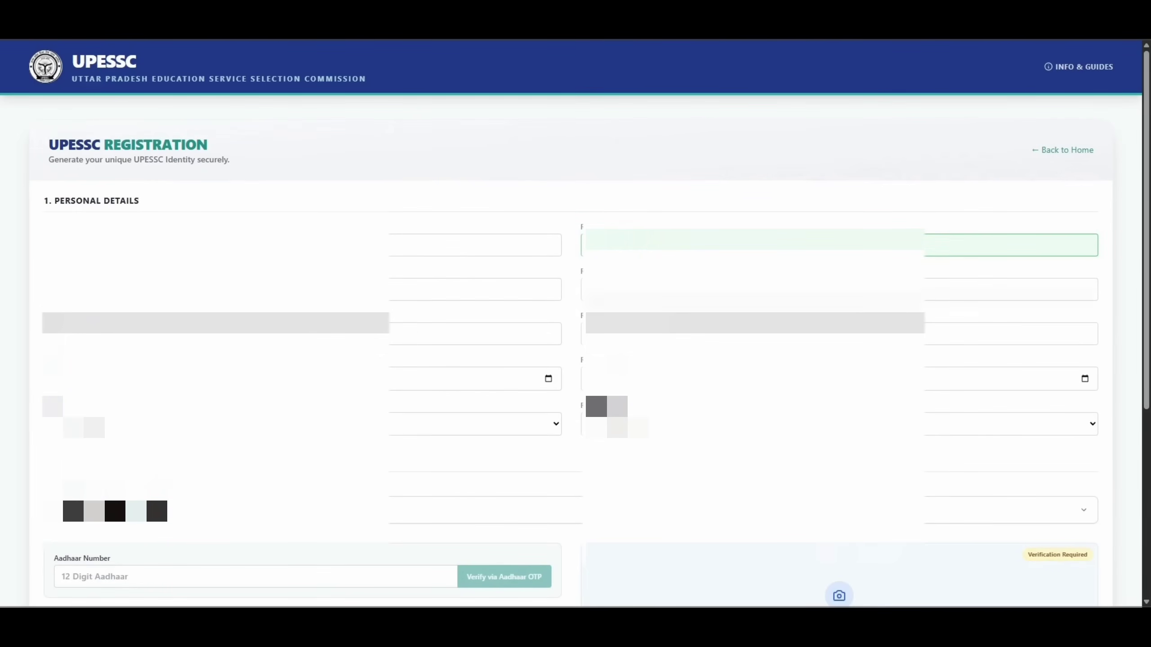
click(651, 289)
Fill the mother's name and date-of-birth confirmations and pick the matching gender.
key(Tab)
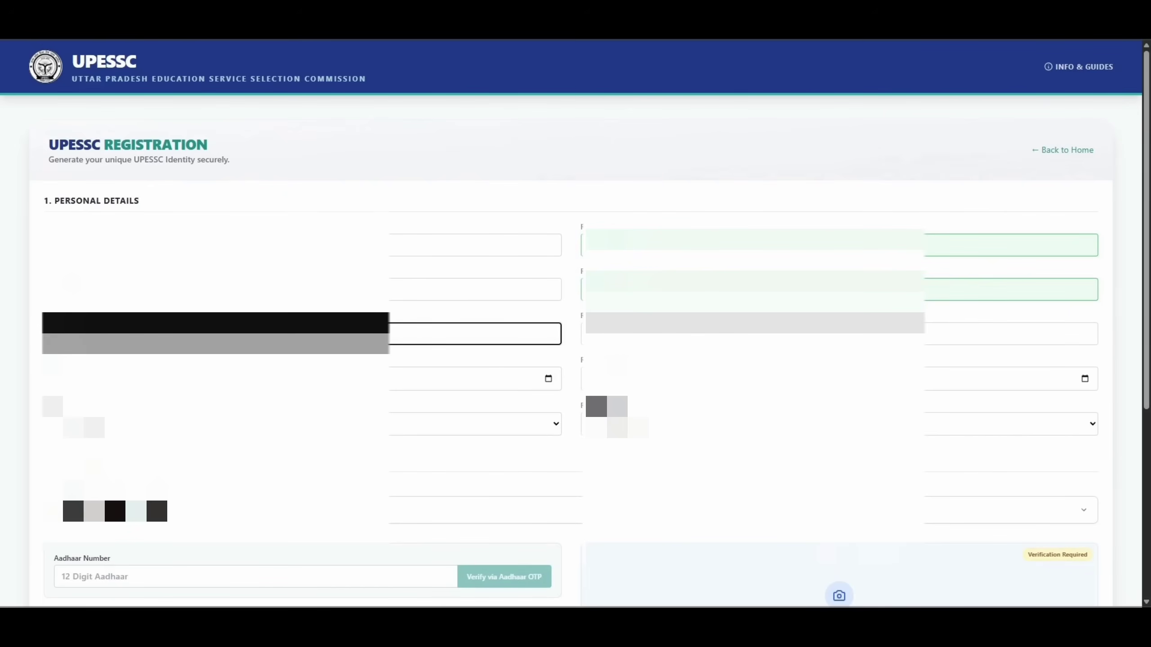
key(Tab)
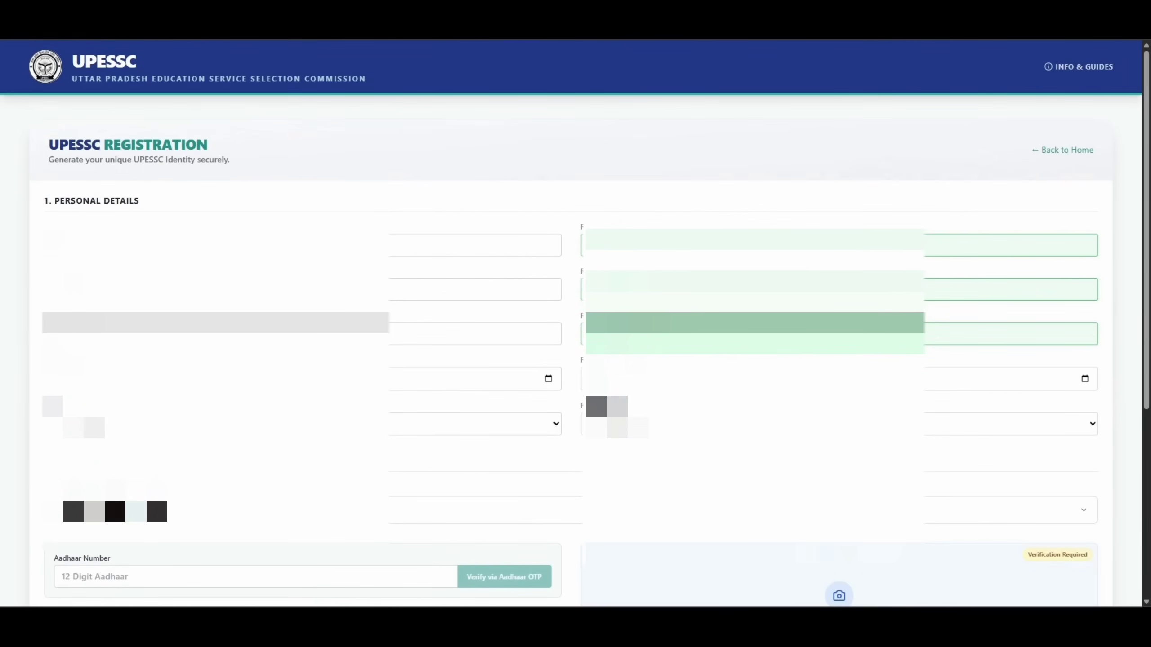
key(Tab)
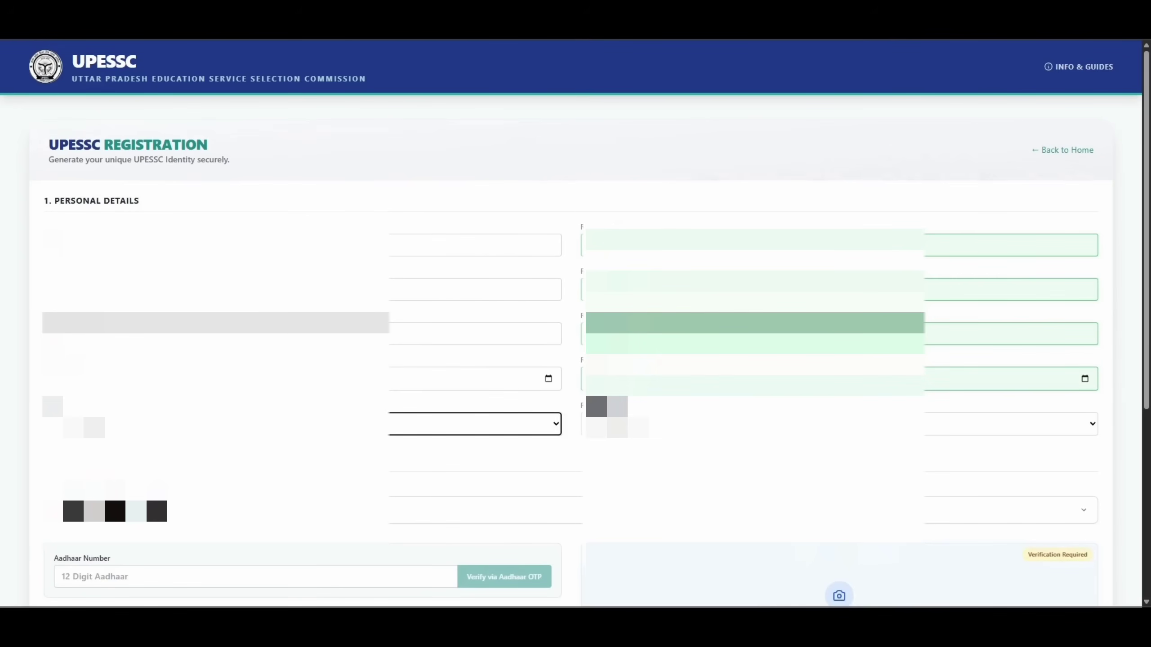
click(657, 424)
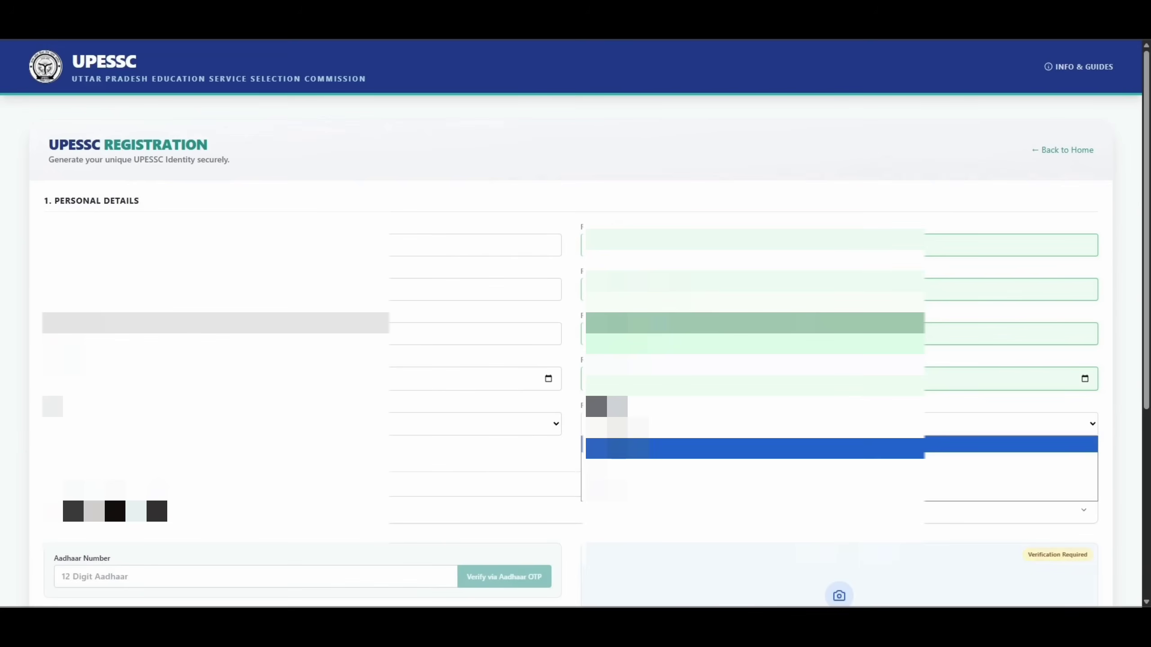
click(647, 462)
scroll(220, 410, down, 3)
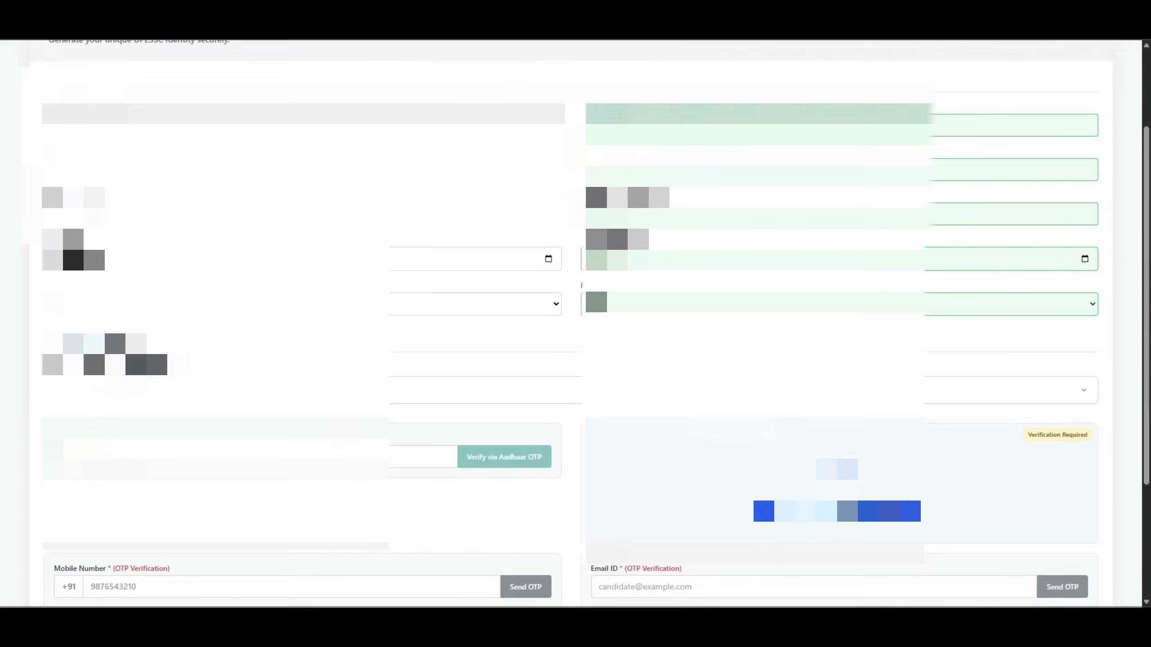
Choose Aadhaar Card as identity proof, enter the Aadhaar number, and request the OTP.
click(221, 390)
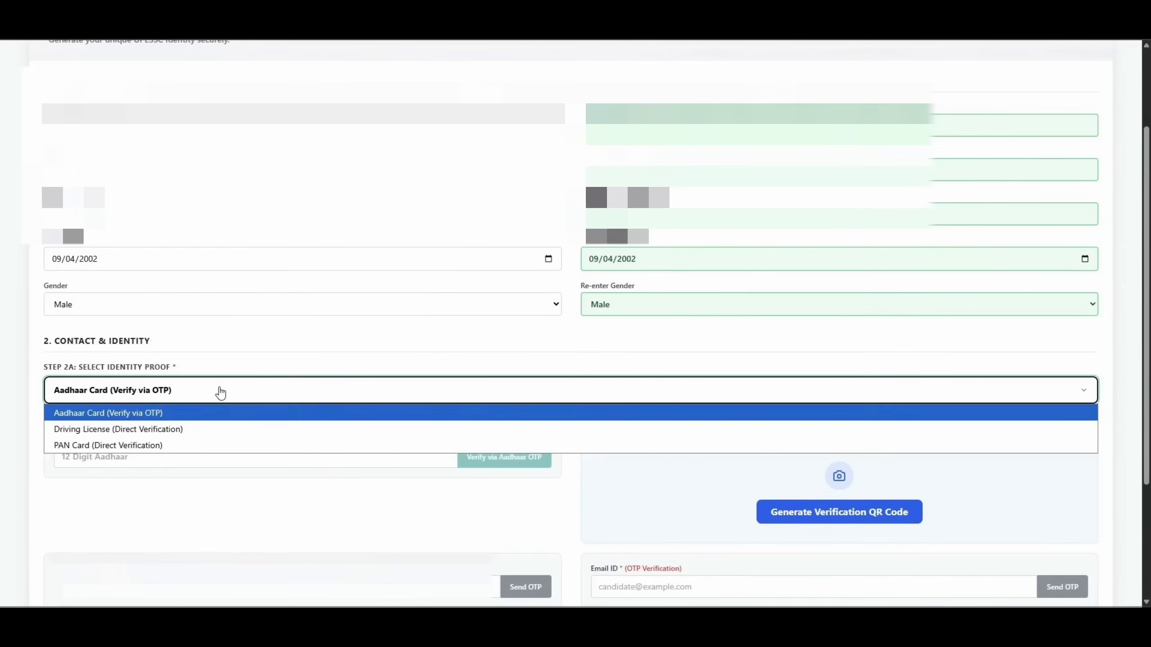
click(199, 414)
click(195, 455)
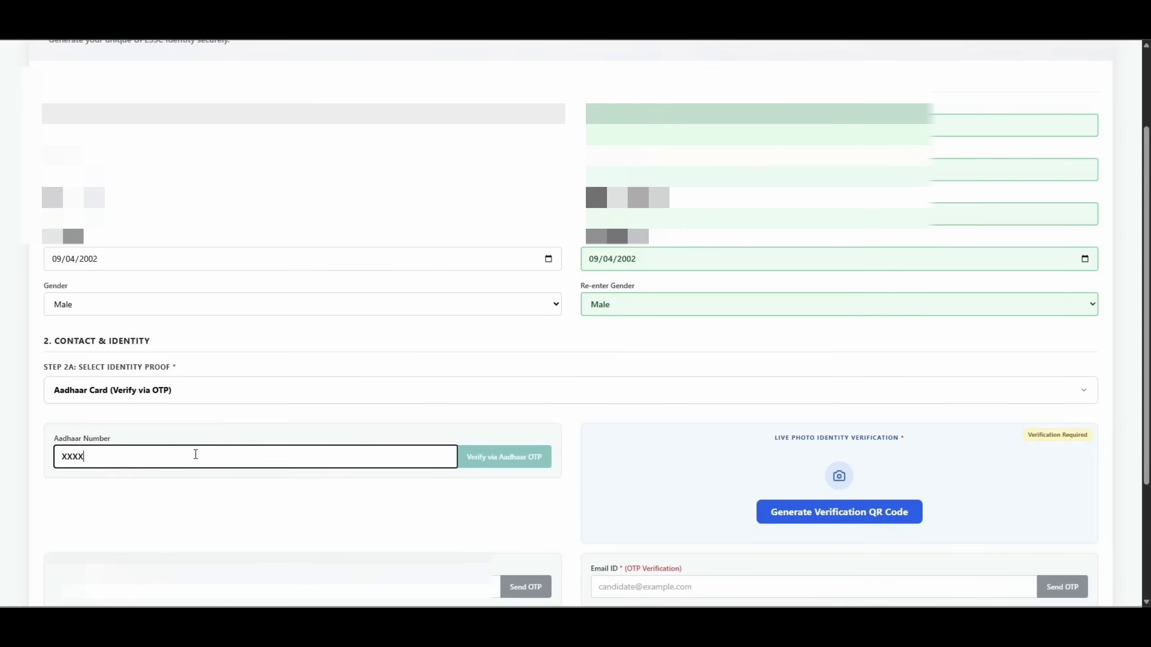
text(XXXXXXXXXXXX)
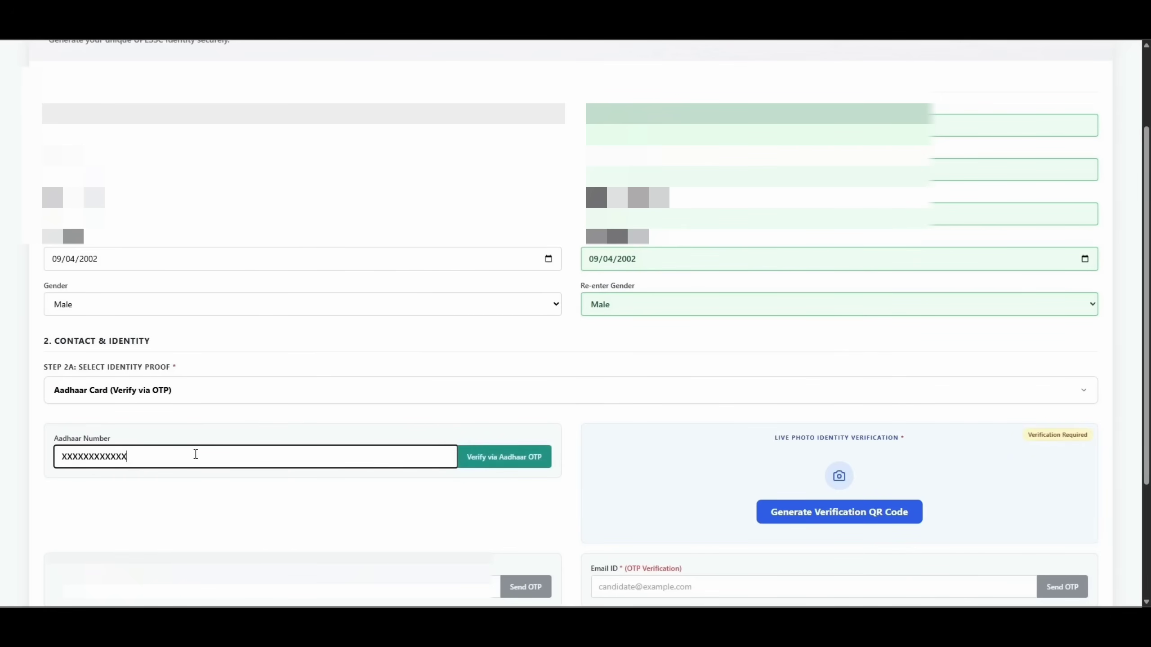
click(466, 455)
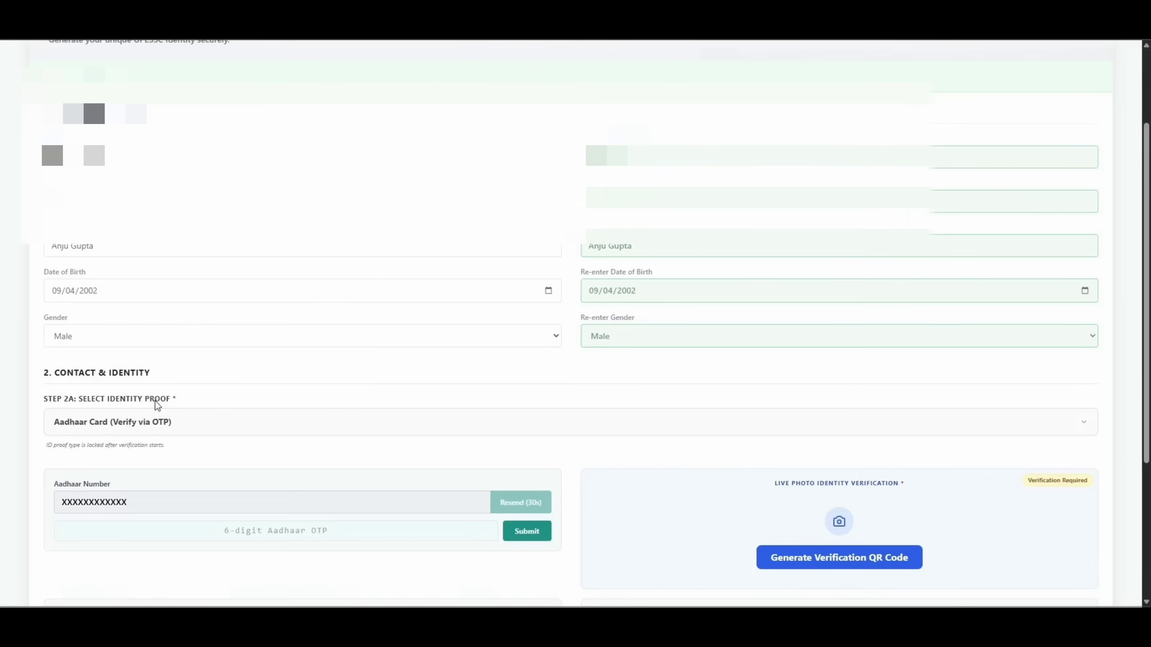
Enter the received Aadhaar OTP and submit it for eKYC.
scroll(212, 458, down, 1)
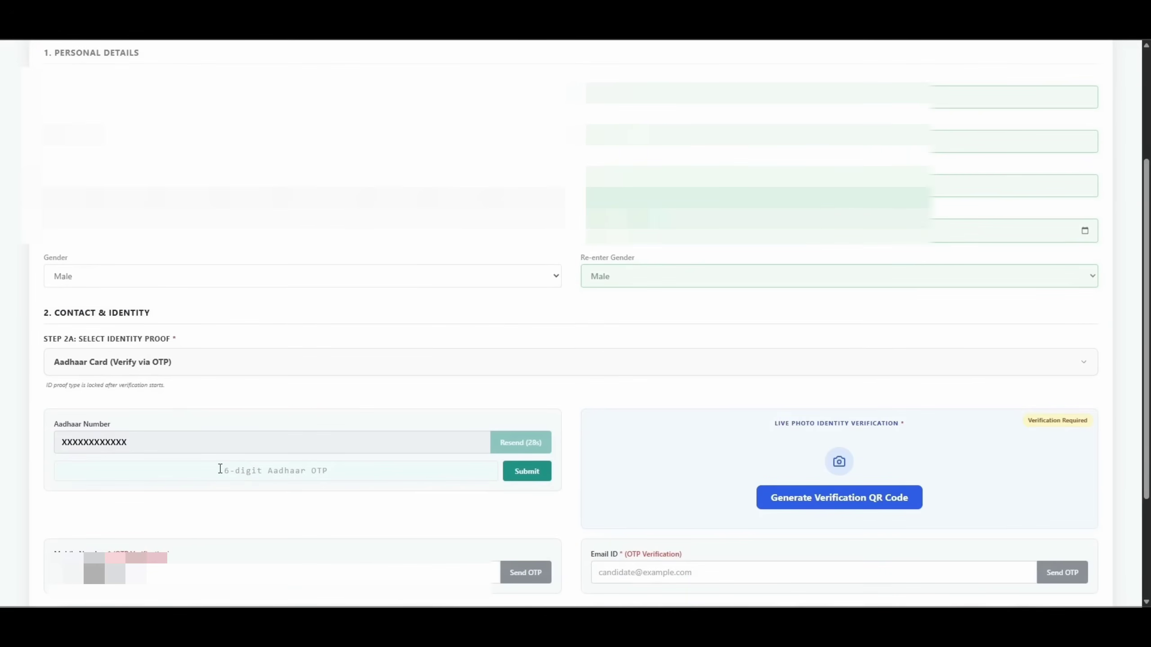
scroll(219, 469, down, 1)
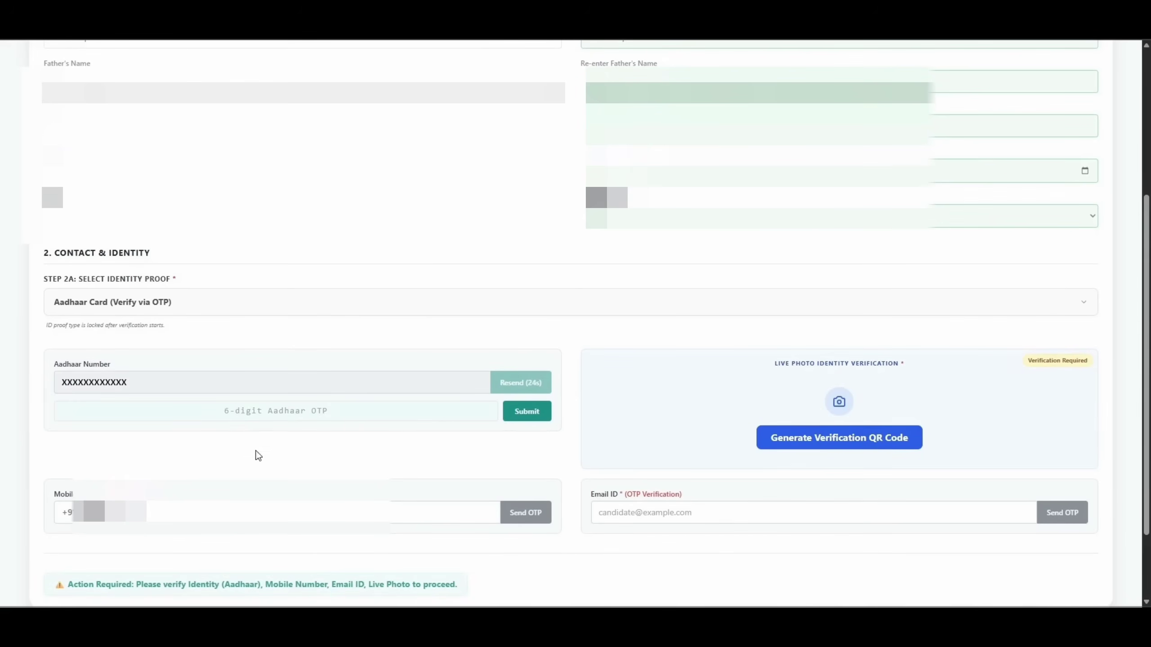
click(252, 410)
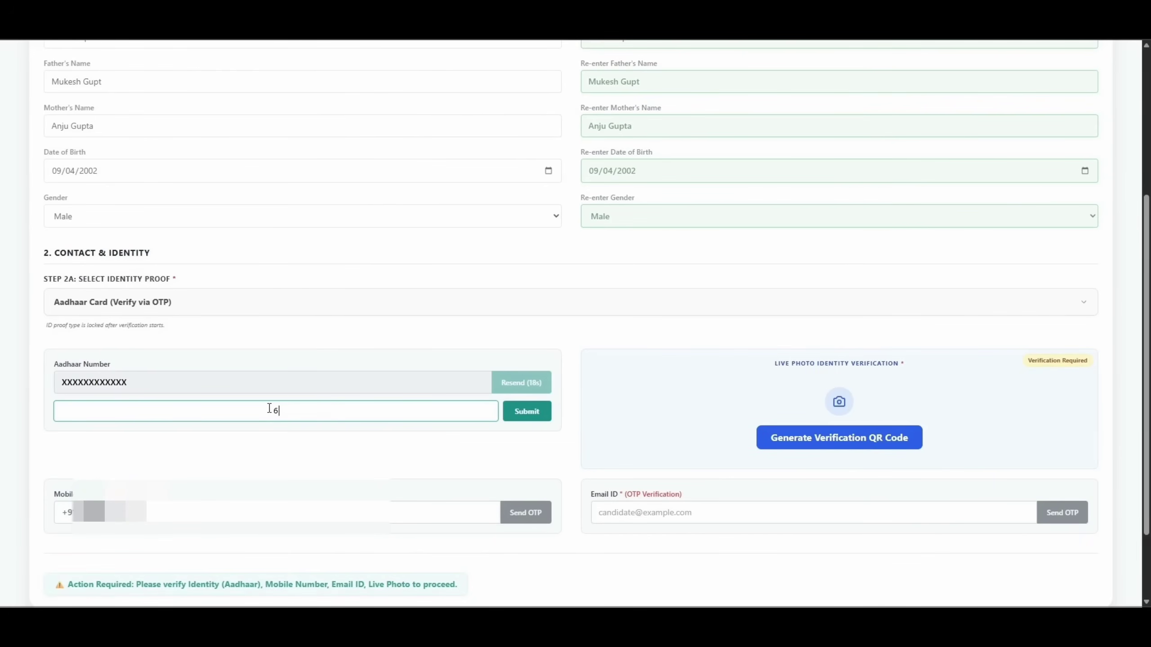
click(526, 412)
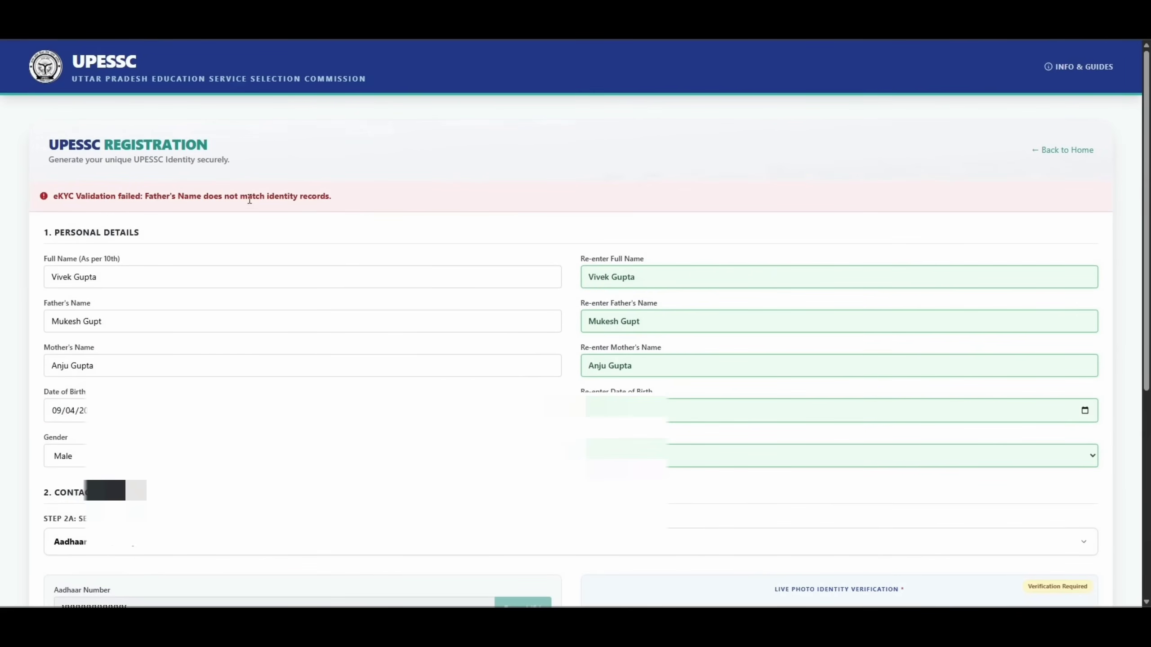
Add the missing 'a' to both father's name fields, accept the declaration, and re-validate.
scroll(250, 202, down, 5)
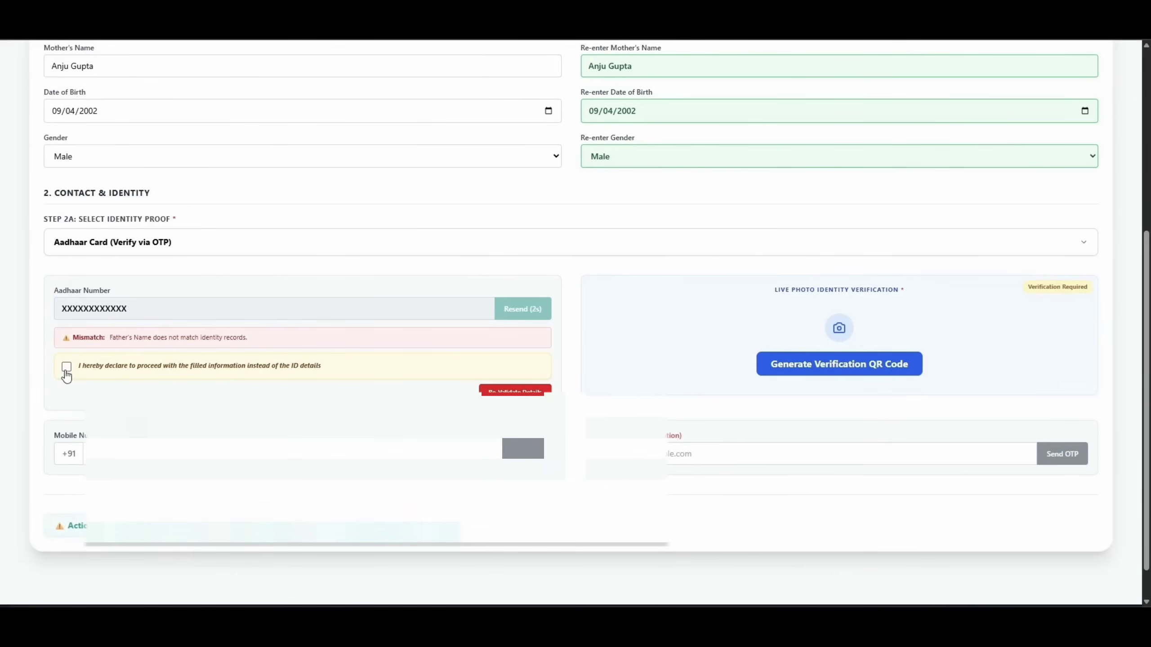
scroll(178, 336, up, 3)
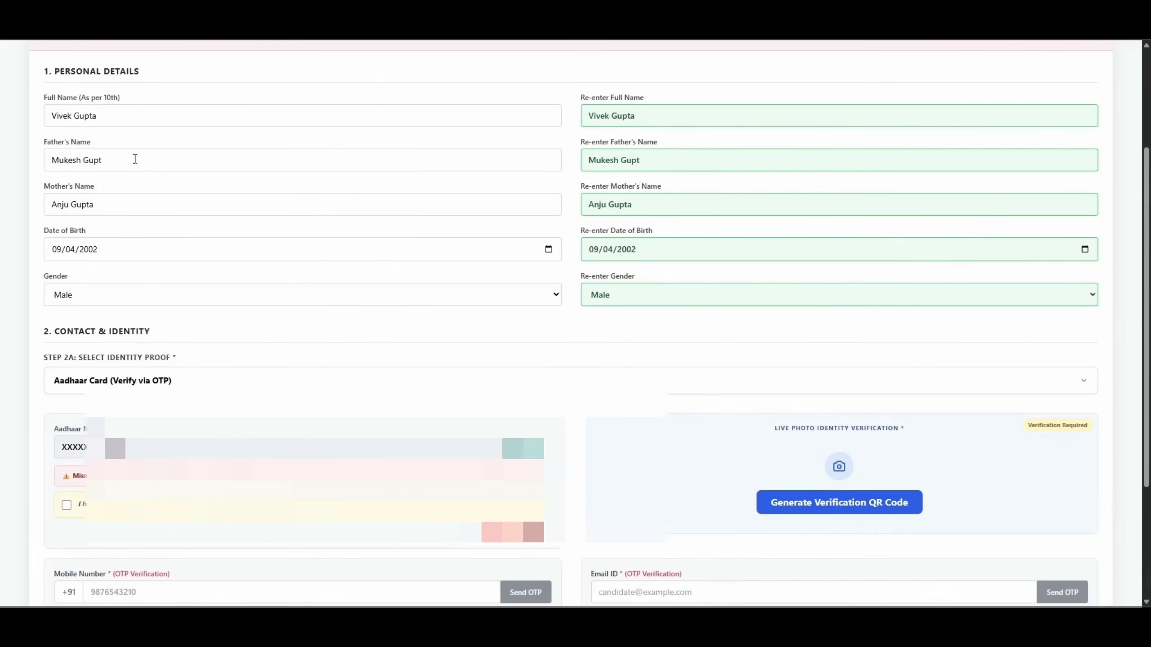
click(197, 166)
click(759, 151)
text(a)
scroll(621, 337, down, 1)
click(67, 460)
click(514, 471)
scroll(514, 471, down, 1)
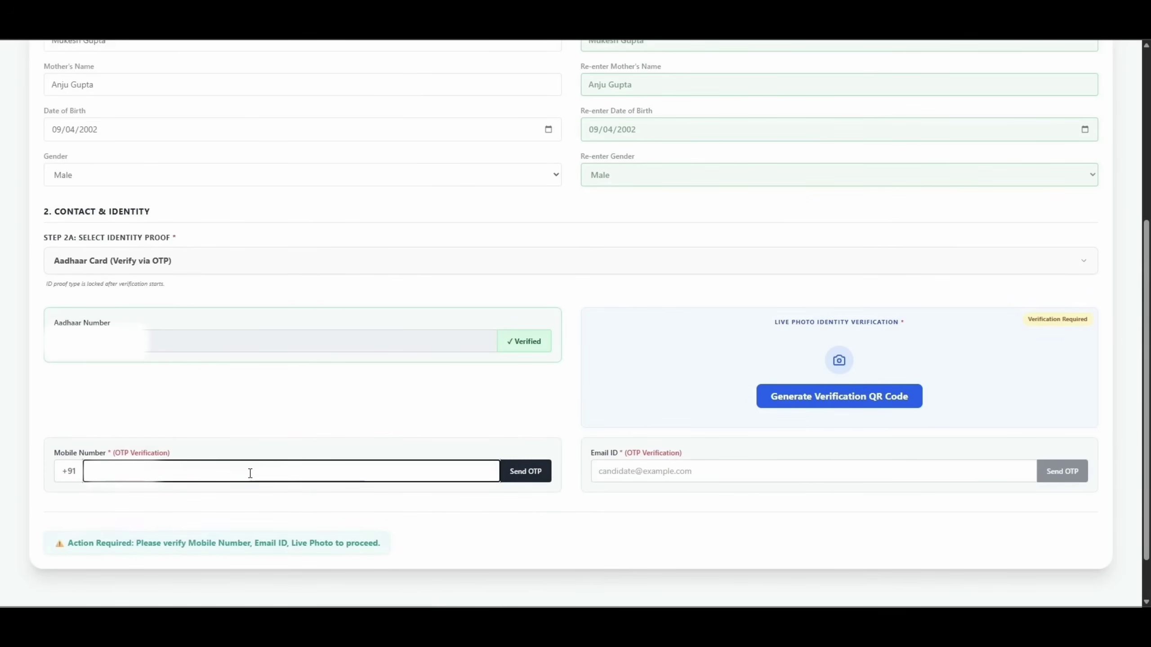
Send an OTP to the mobile number and another to the completed email ID.
click(525, 475)
click(643, 468)
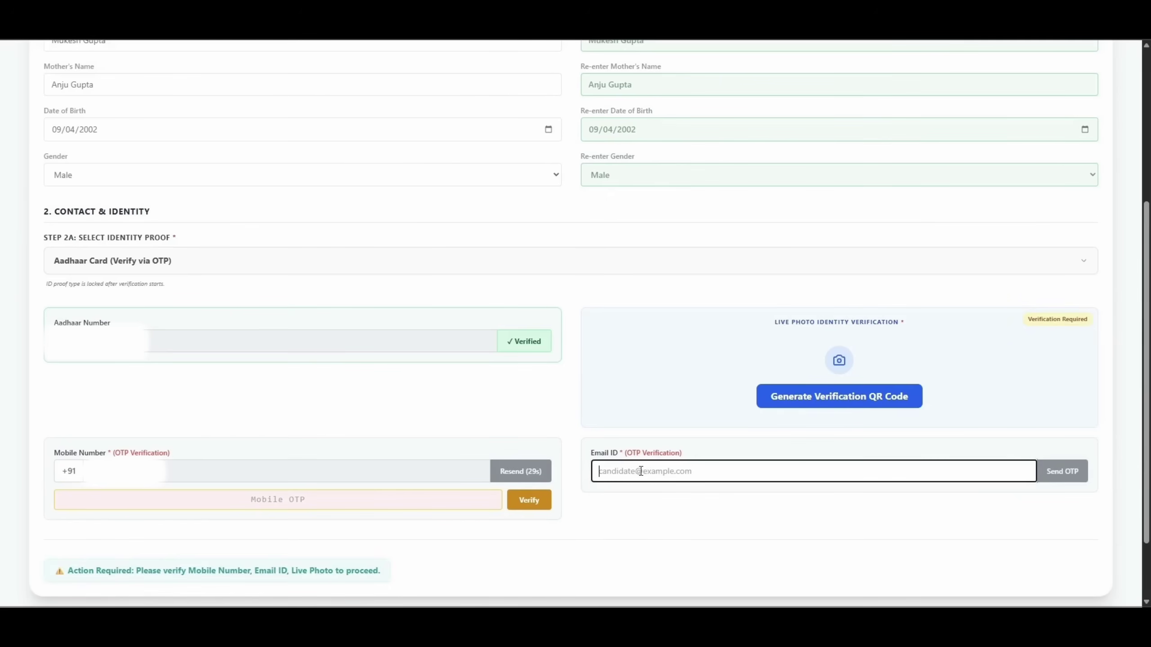
text(v)
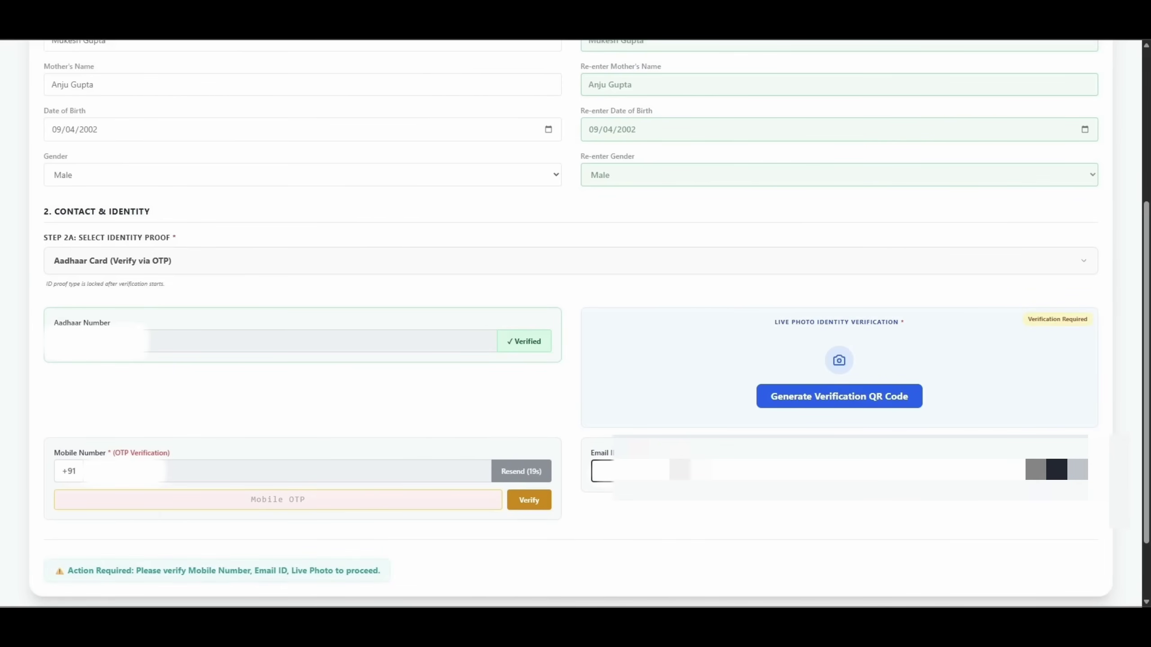
click(1058, 470)
Enter and verify the mobile and email OTPs, then generate the live photo QR code.
click(393, 497)
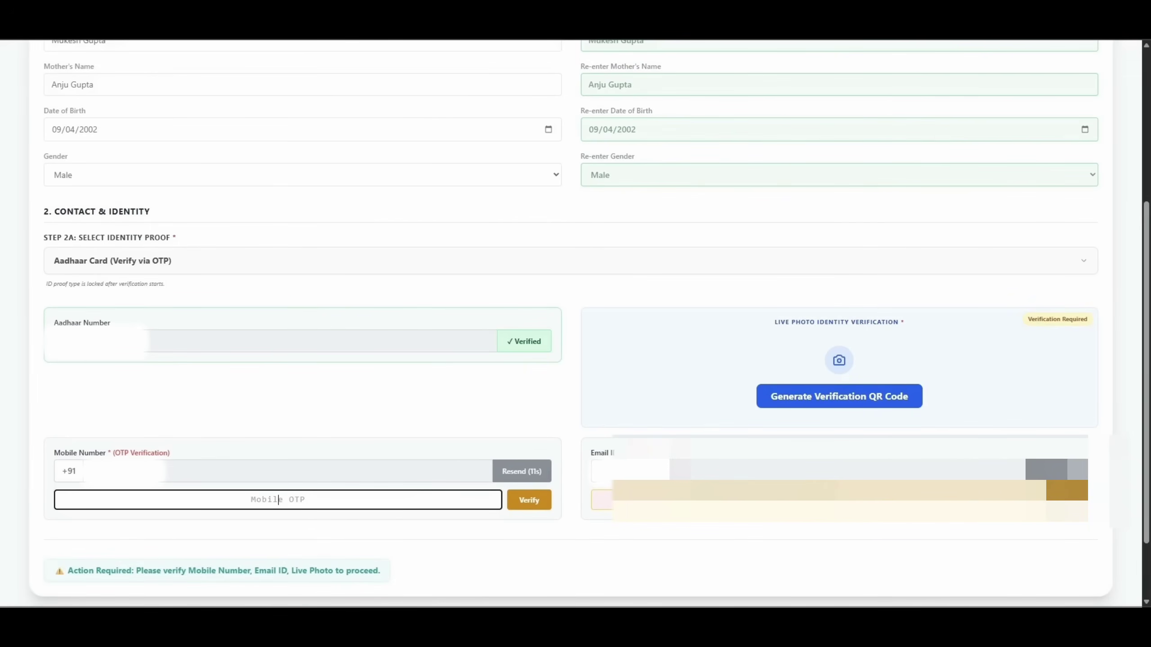
click(816, 500)
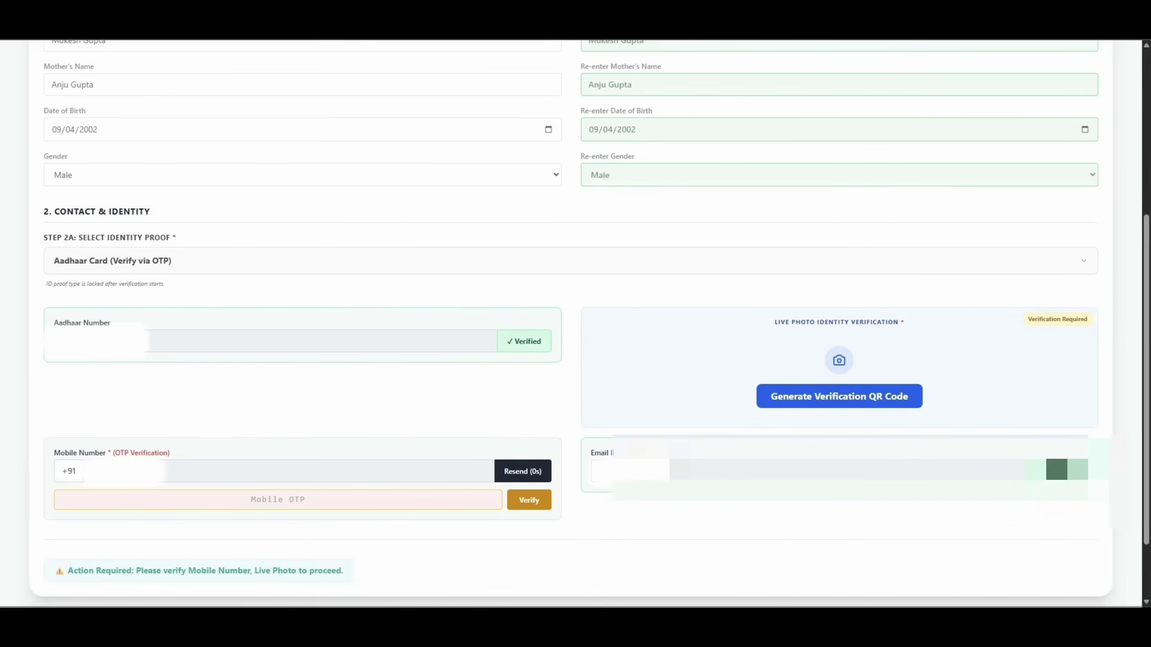
click(326, 500)
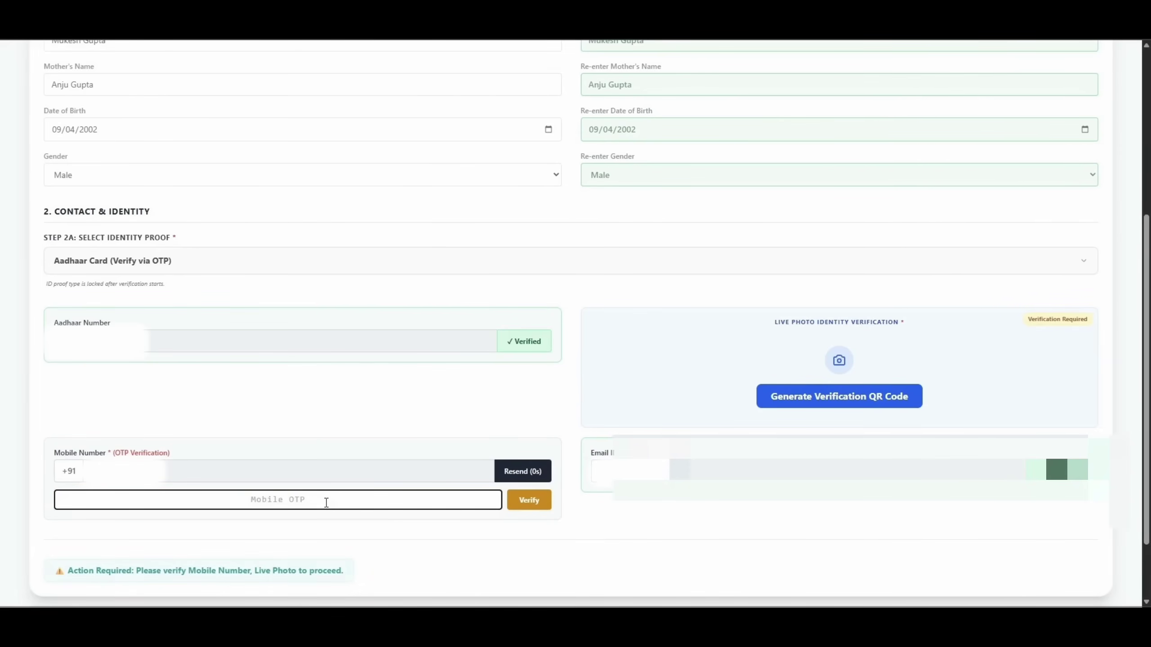
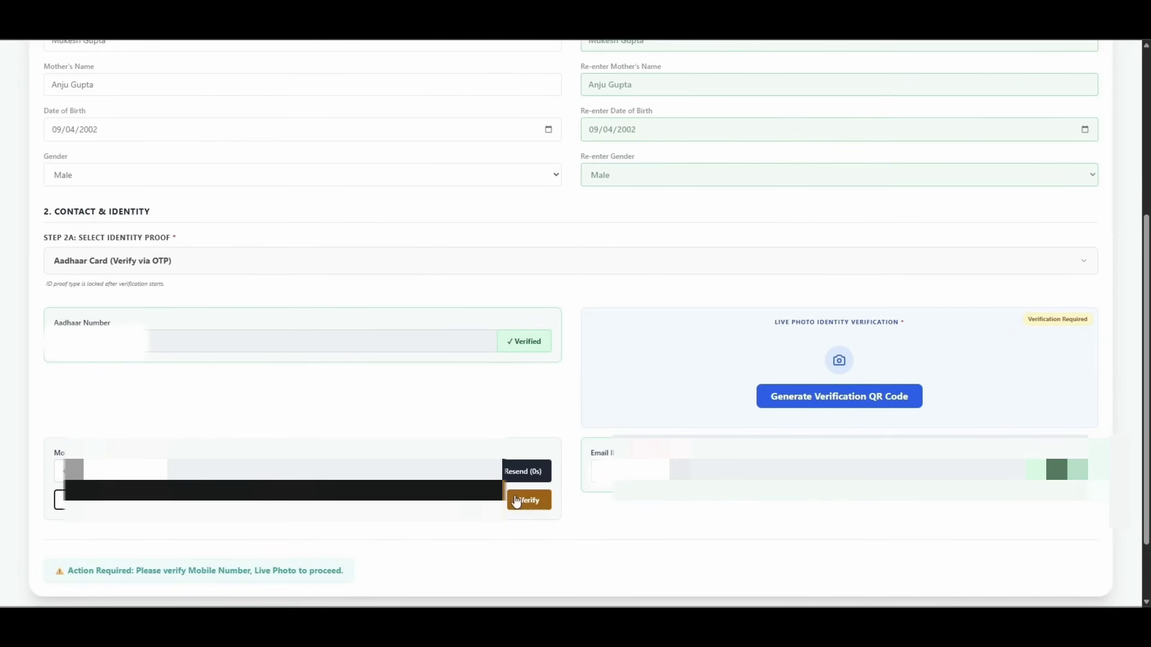
click(516, 501)
click(845, 398)
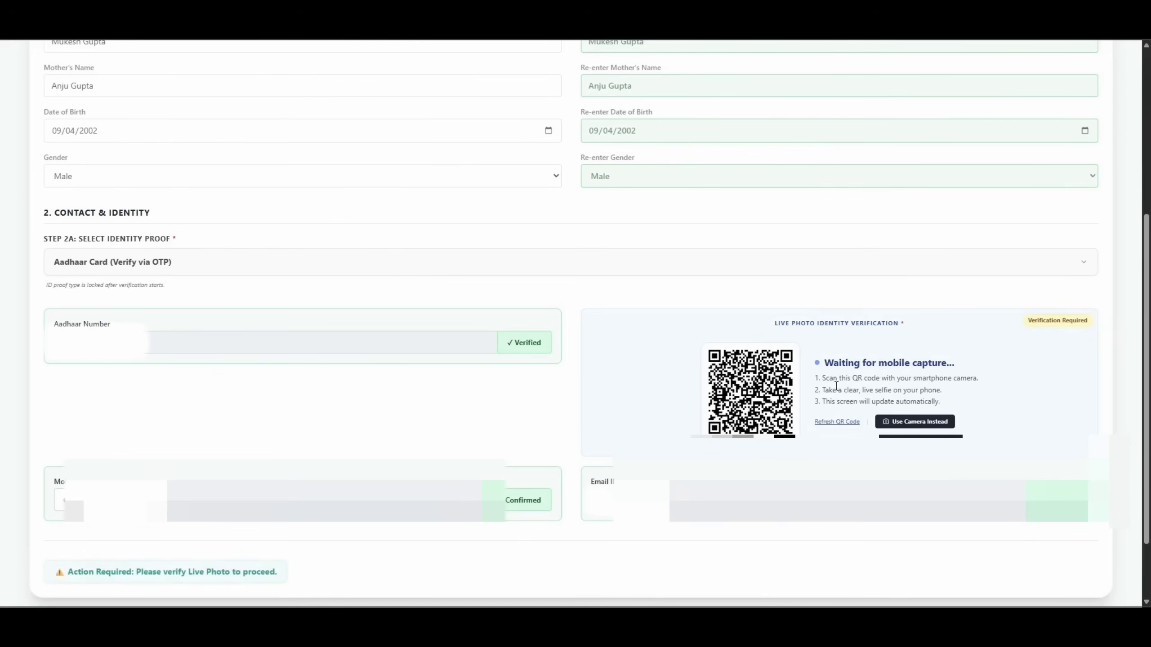
Switch to the computer's camera and run the live face verification.
click(902, 423)
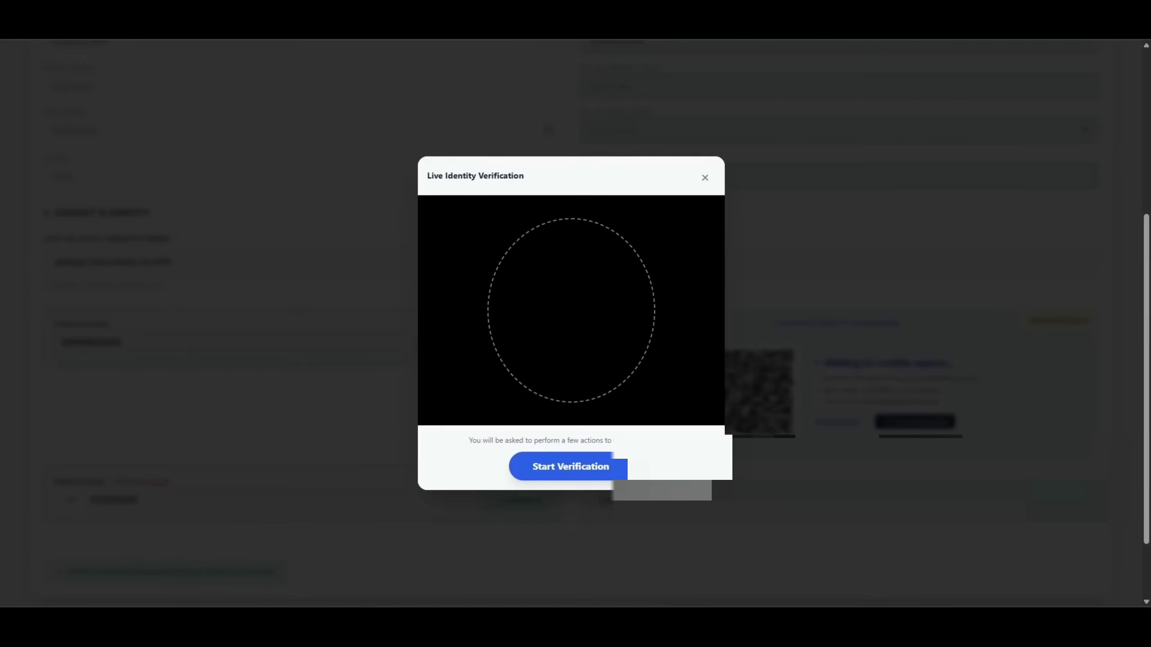
click(599, 467)
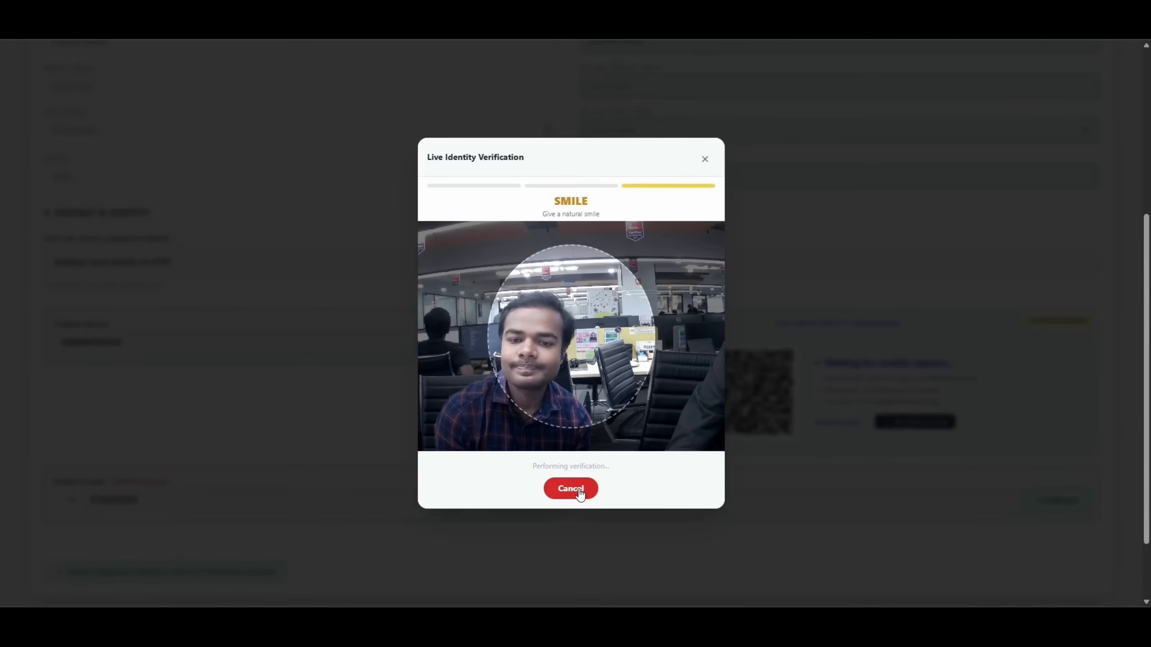
click(394, 370)
Enter the account password and confirm it.
text(••••••••)
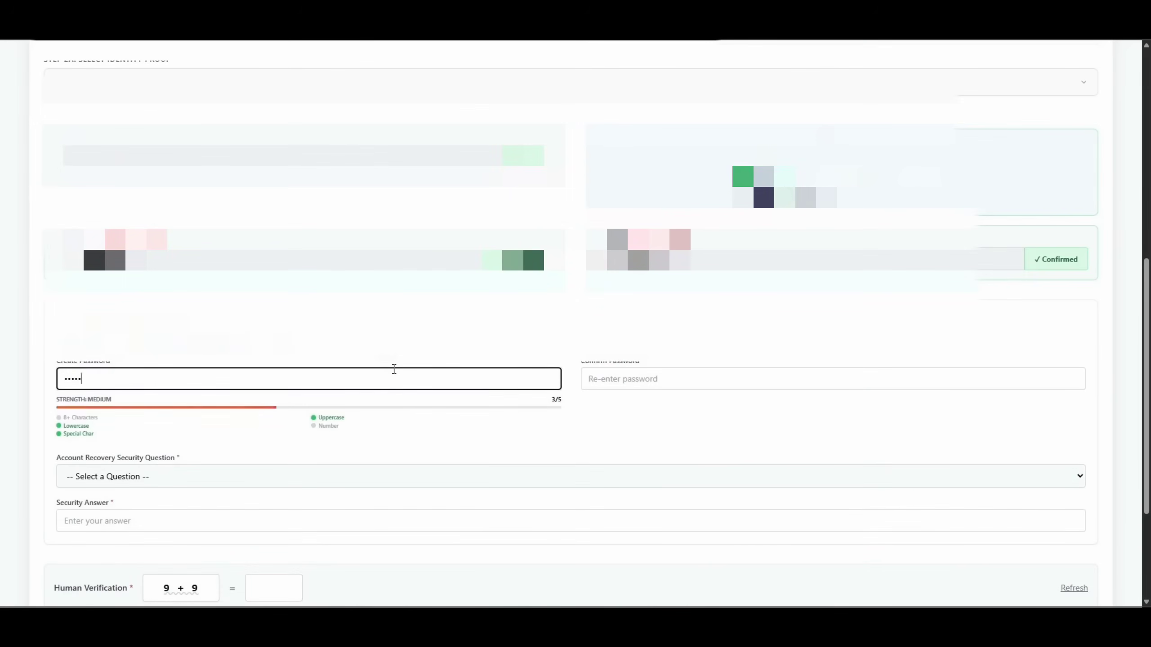
key(Tab)
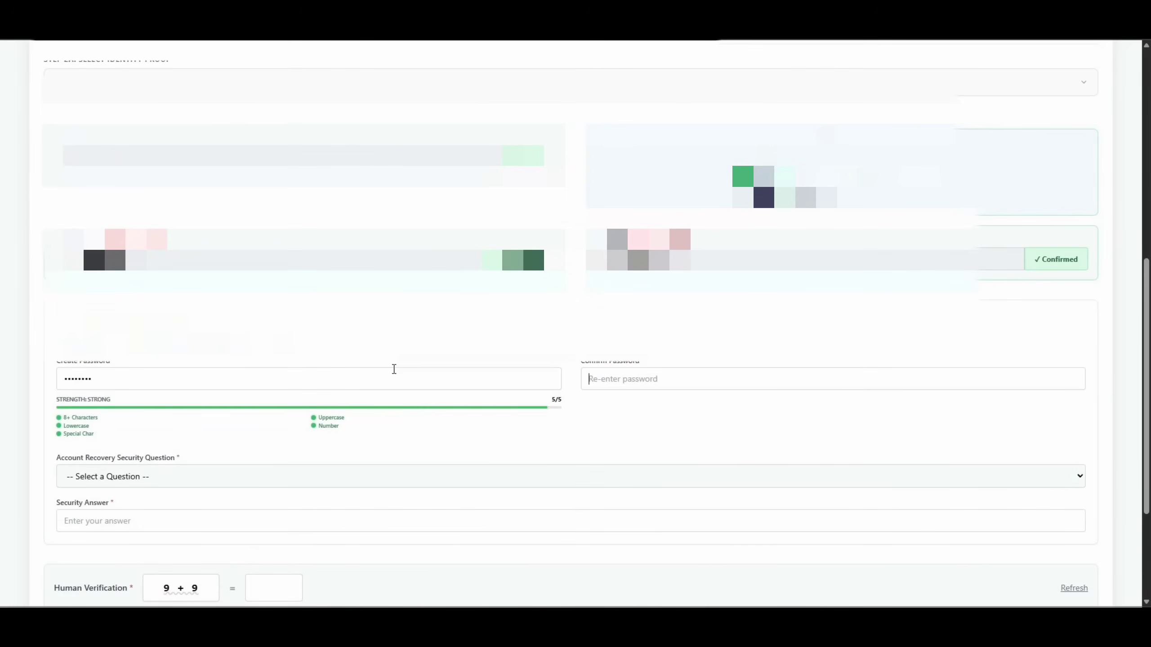
text(••••••••)
key(Tab)
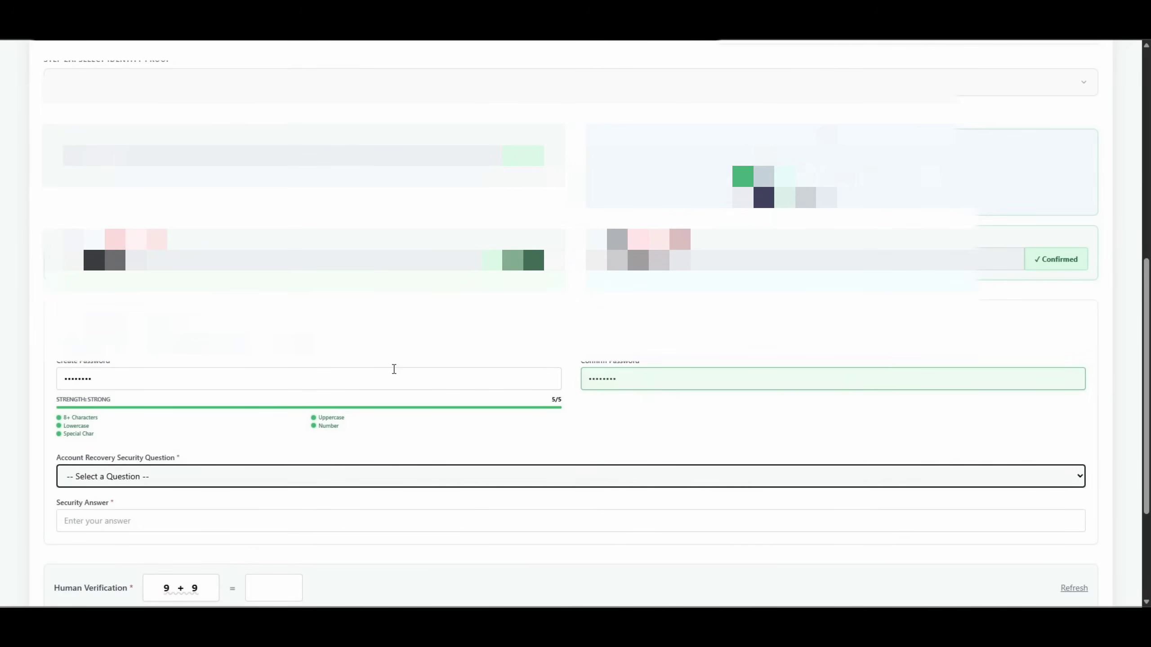
scroll(392, 371, down, 1)
scroll(391, 370, down, 2)
Pick a security question, enter its answer, answer the check with 18, and register.
click(246, 358)
click(236, 390)
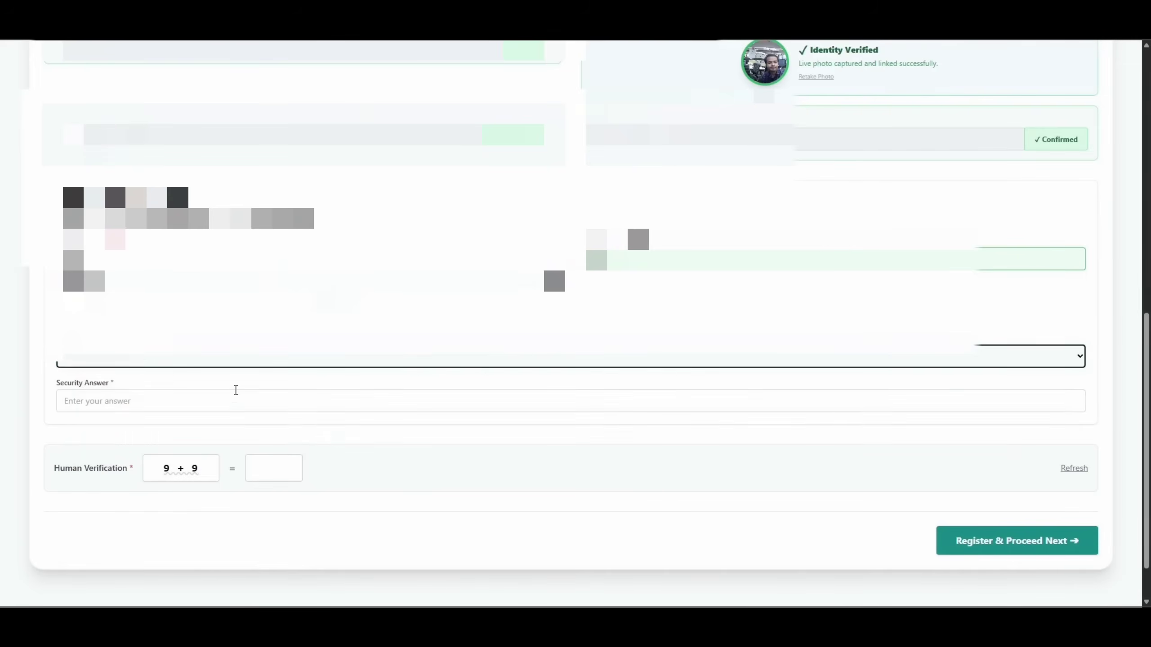
click(228, 401)
click(268, 469)
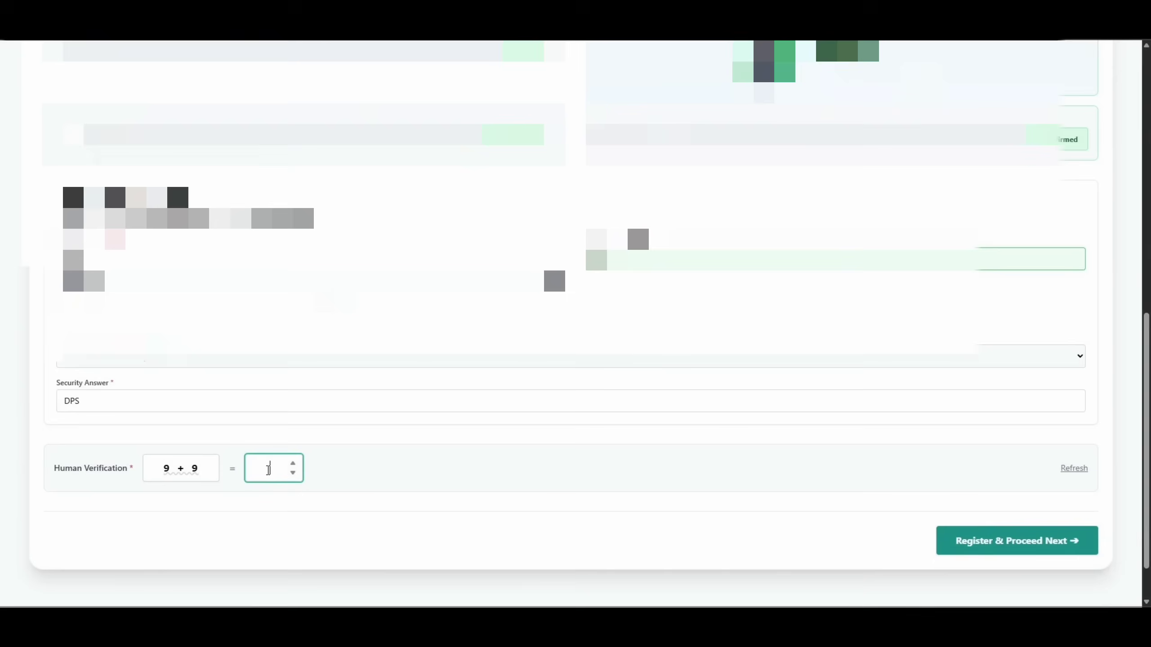
text(18)
click(996, 544)
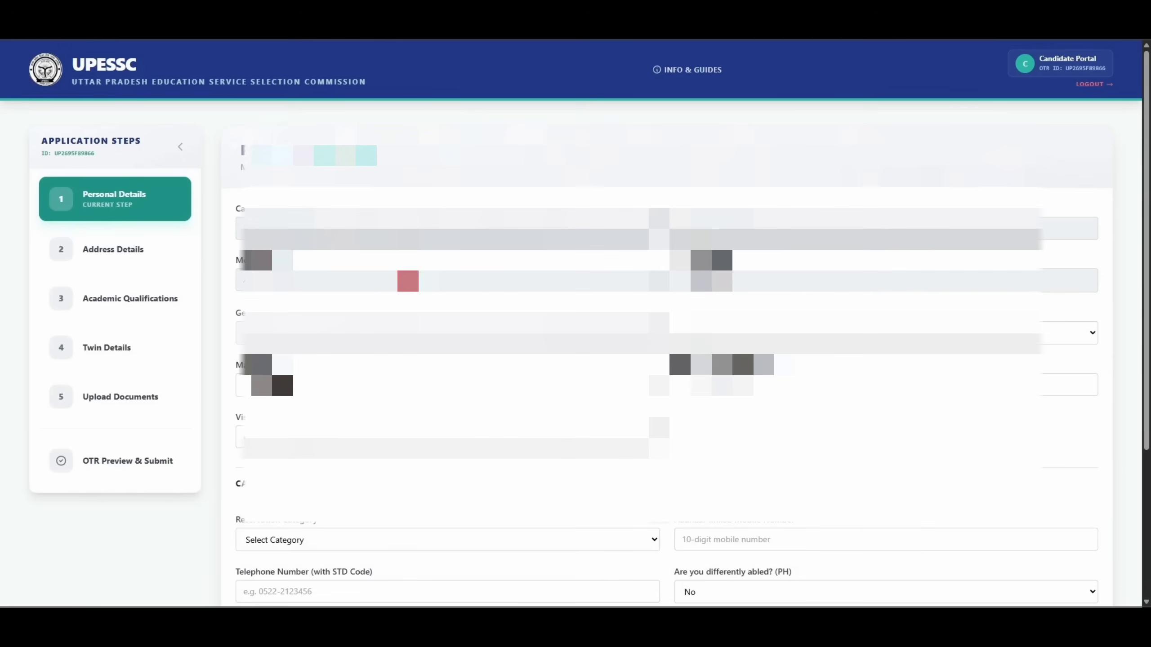
Set marital status Unmarried, birthplace Prayagraj, and identification mark 'Mole on Right Cheek'.
scroll(427, 260, down, 2)
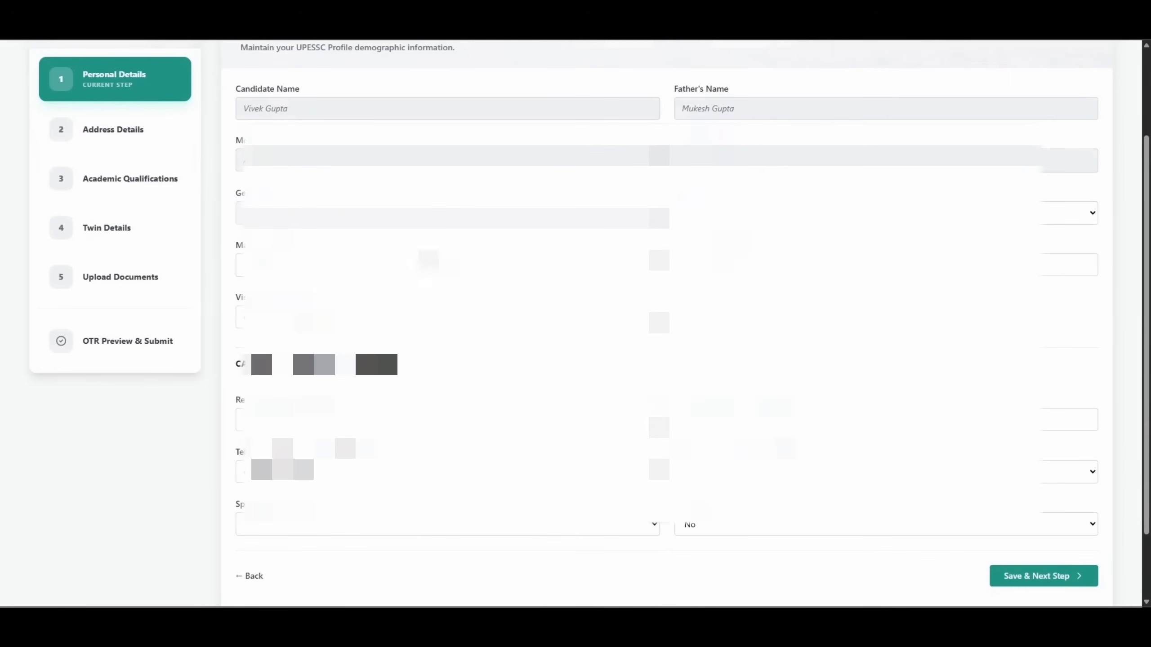
click(404, 270)
click(405, 303)
click(860, 265)
click(658, 322)
key(Tab)
Select OBC as the reservation category with Non-Creamy Layer status.
click(448, 420)
scroll(448, 419, down, 1)
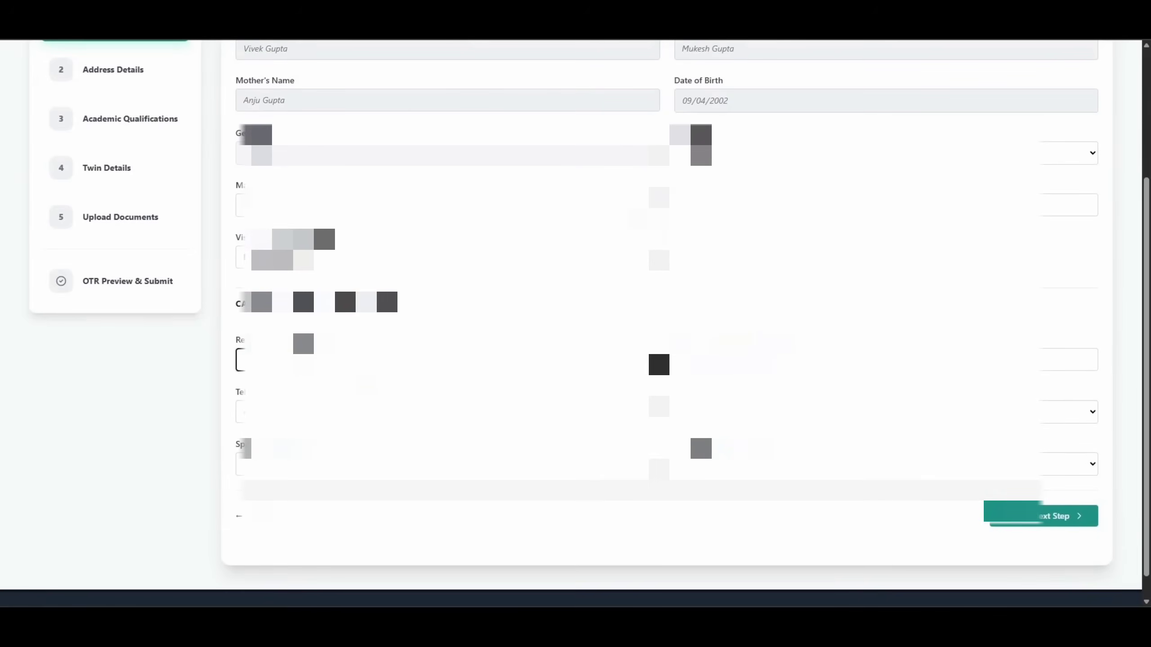
click(447, 360)
click(448, 407)
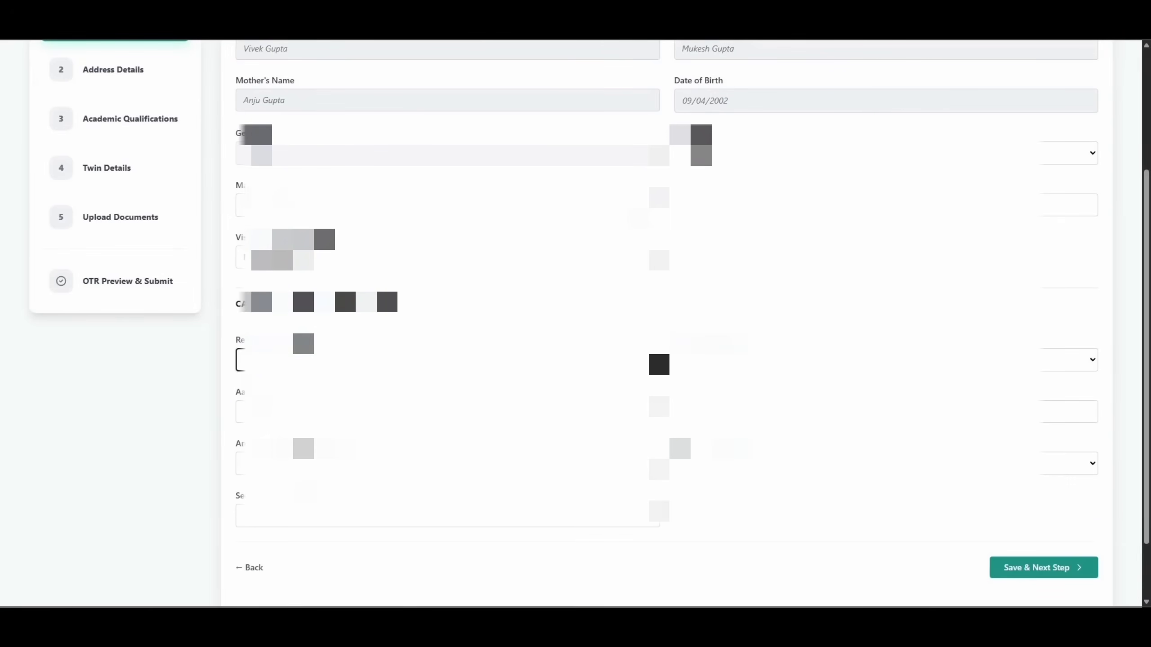
click(885, 360)
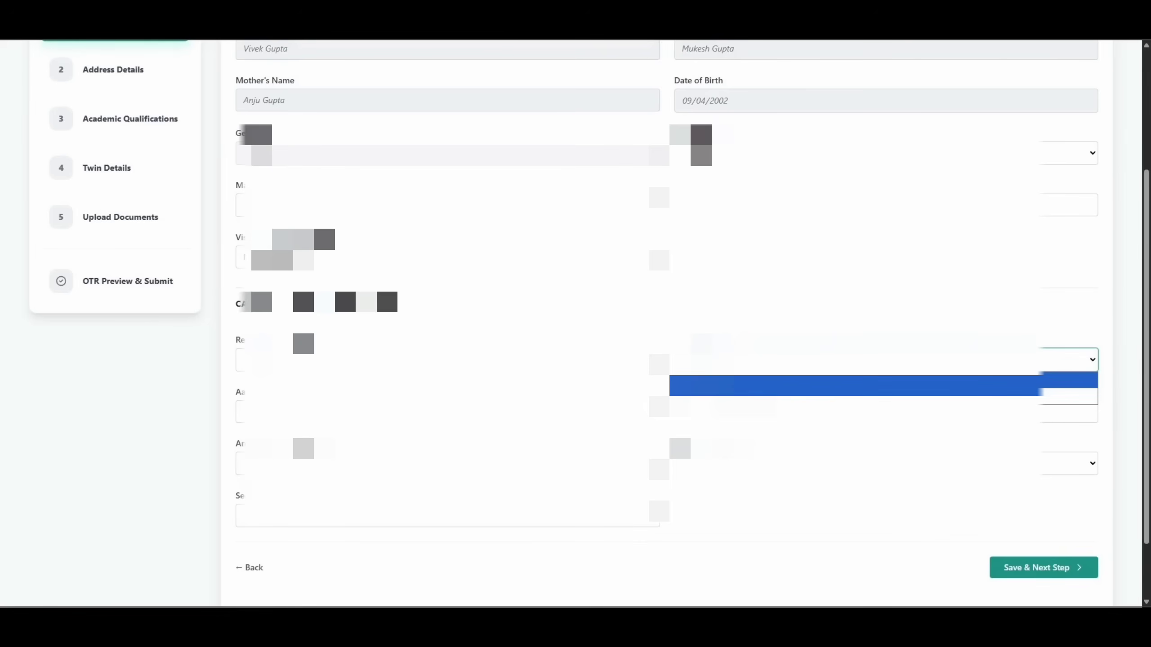
click(886, 398)
Go through the category certificate number, issue date, authority and state fields, then reopen the category list.
scroll(761, 389, down, 2)
click(471, 295)
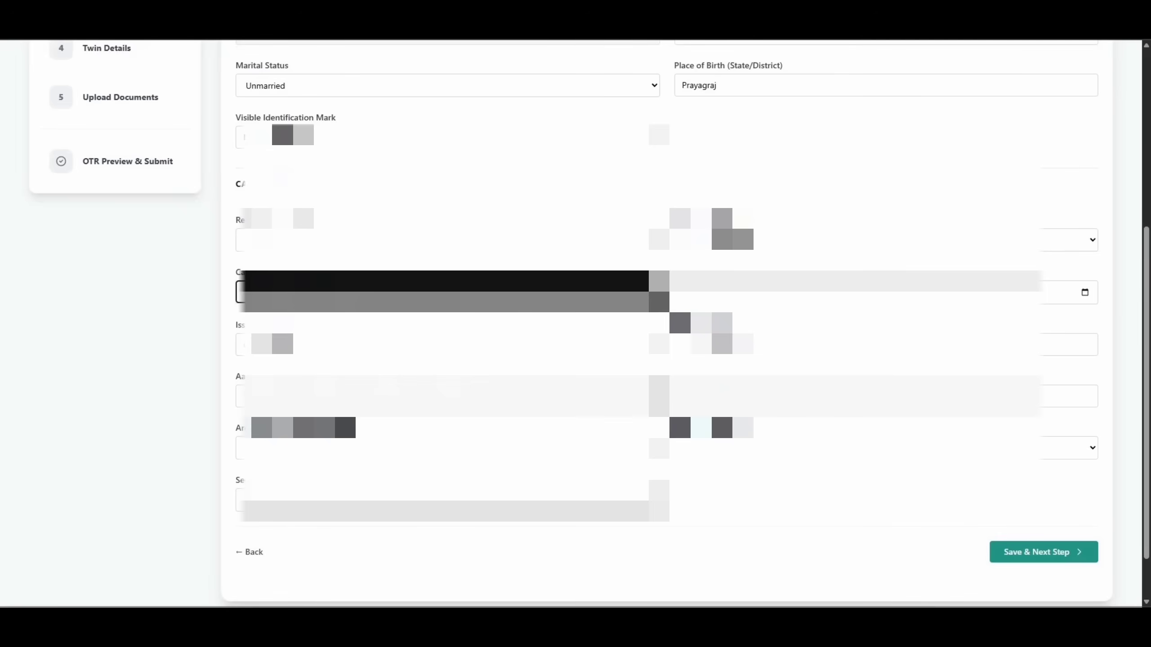
click(780, 292)
click(579, 342)
click(704, 342)
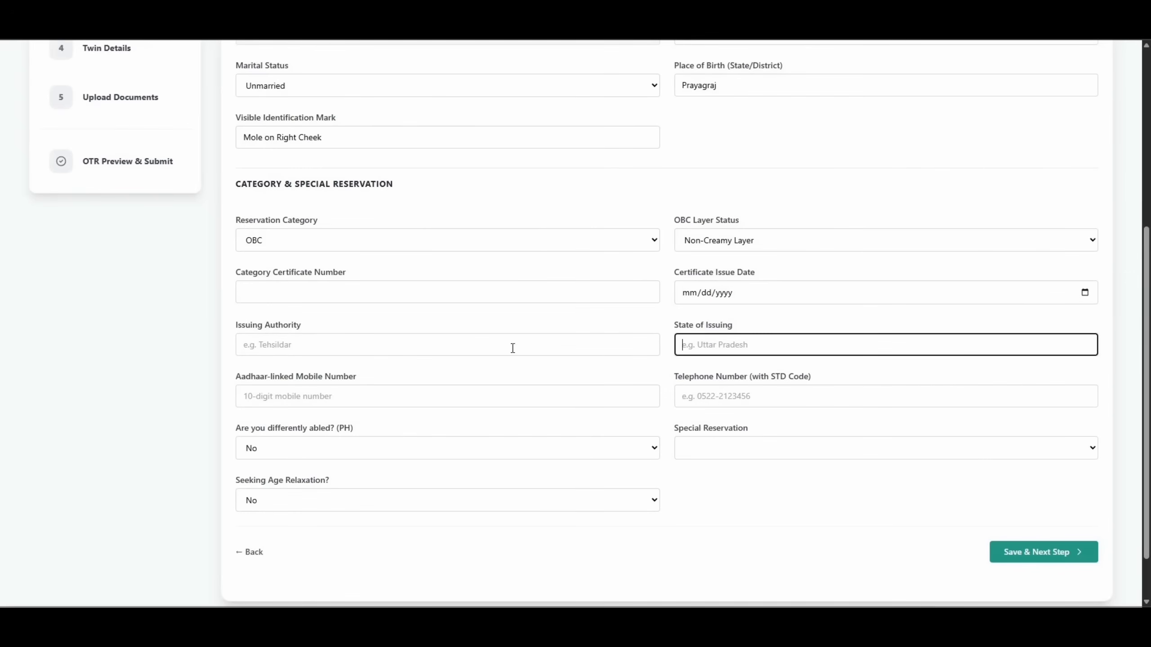
click(382, 292)
click(371, 245)
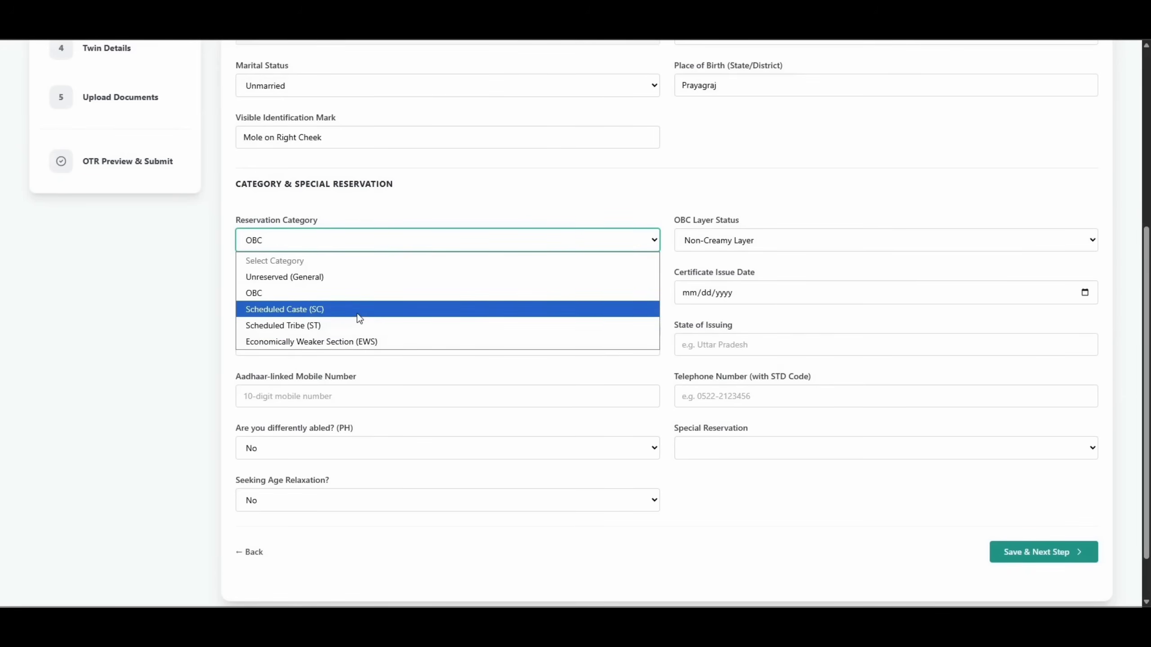
Set the reservation category to Scheduled Caste (SC).
click(357, 311)
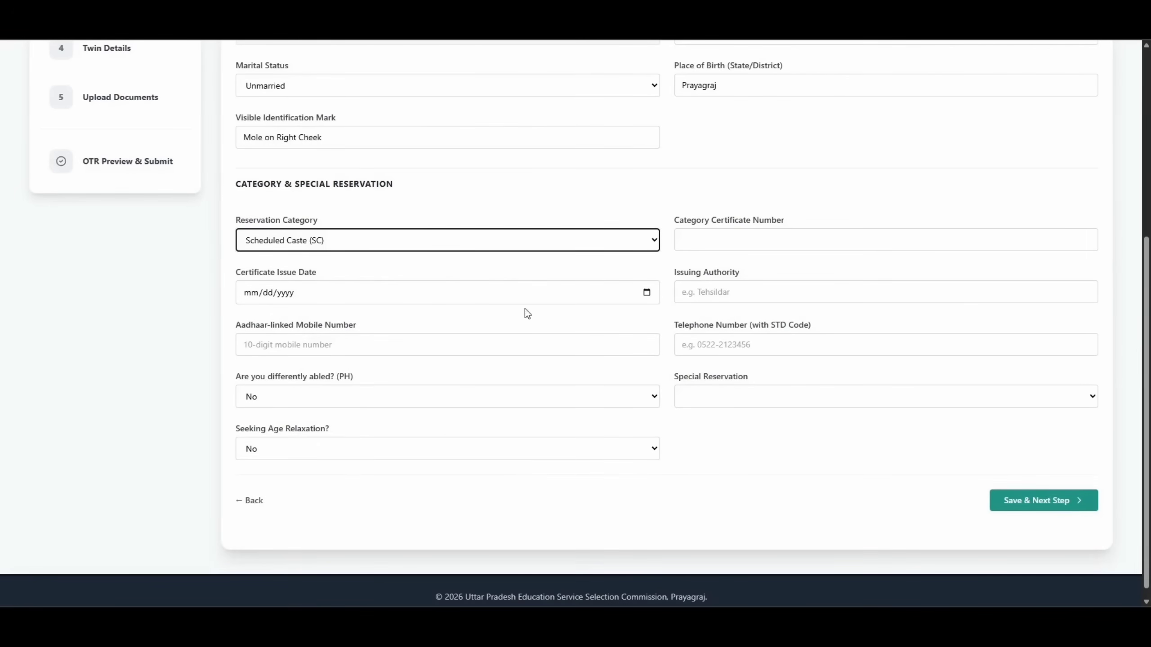
click(476, 248)
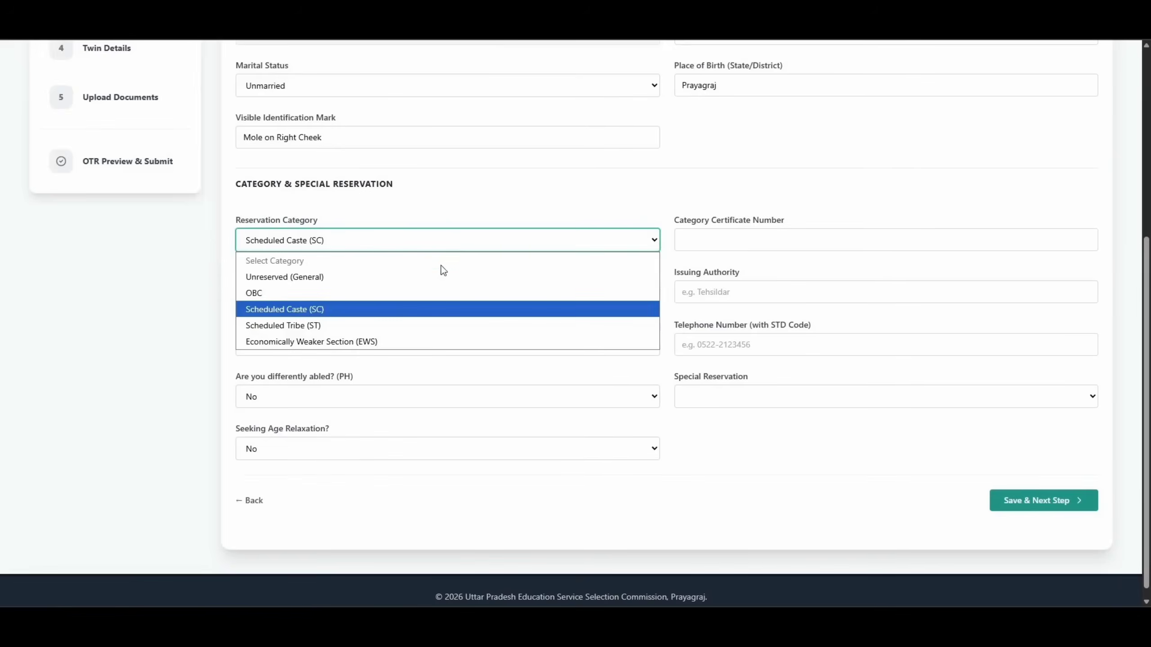
click(435, 313)
Enter the SC certificate number, issue date 04/06/2004 and issuing authority 'Authority'.
click(801, 243)
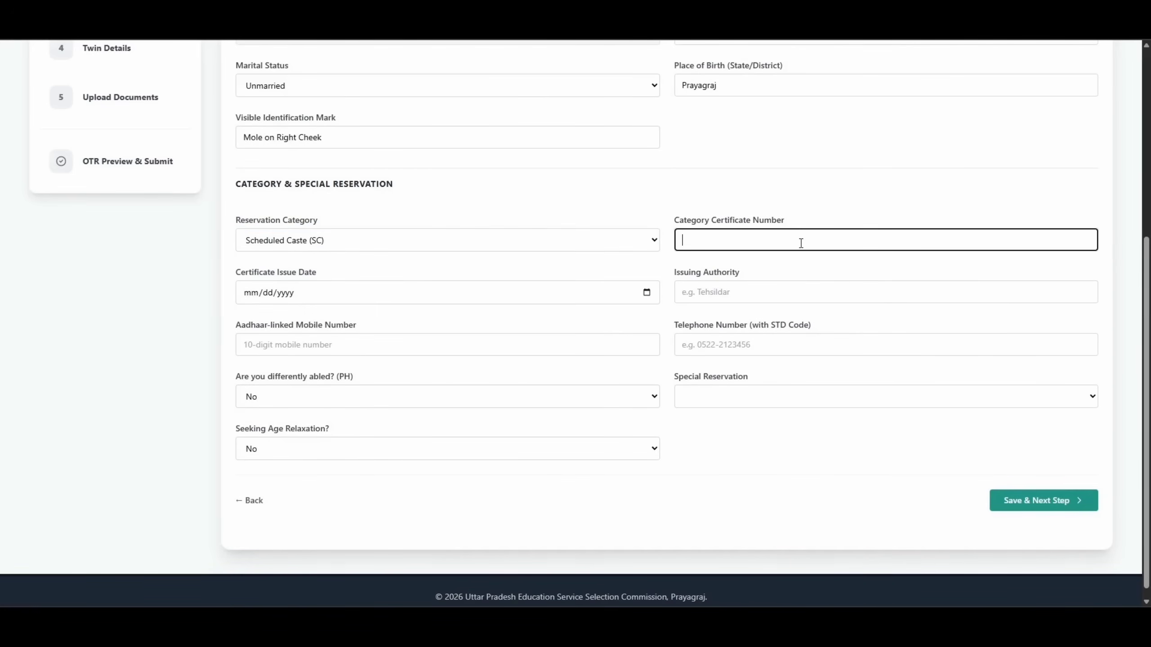
text(123456)
key(Tab)
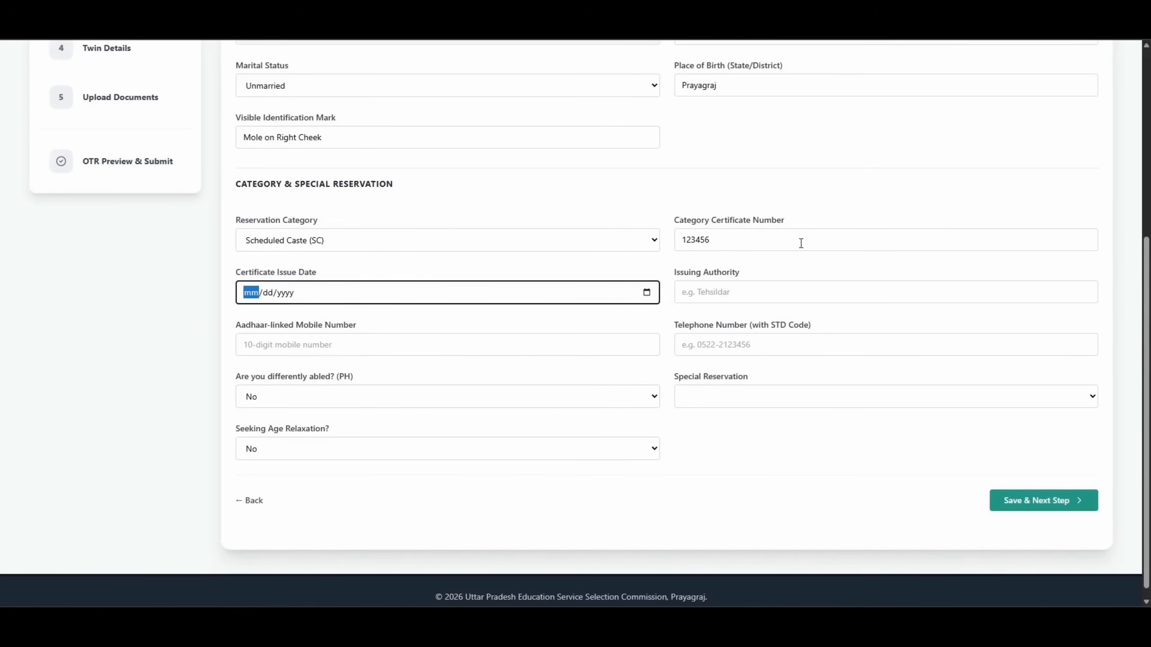
text(04/06/2004)
key(Tab)
key(Tab)
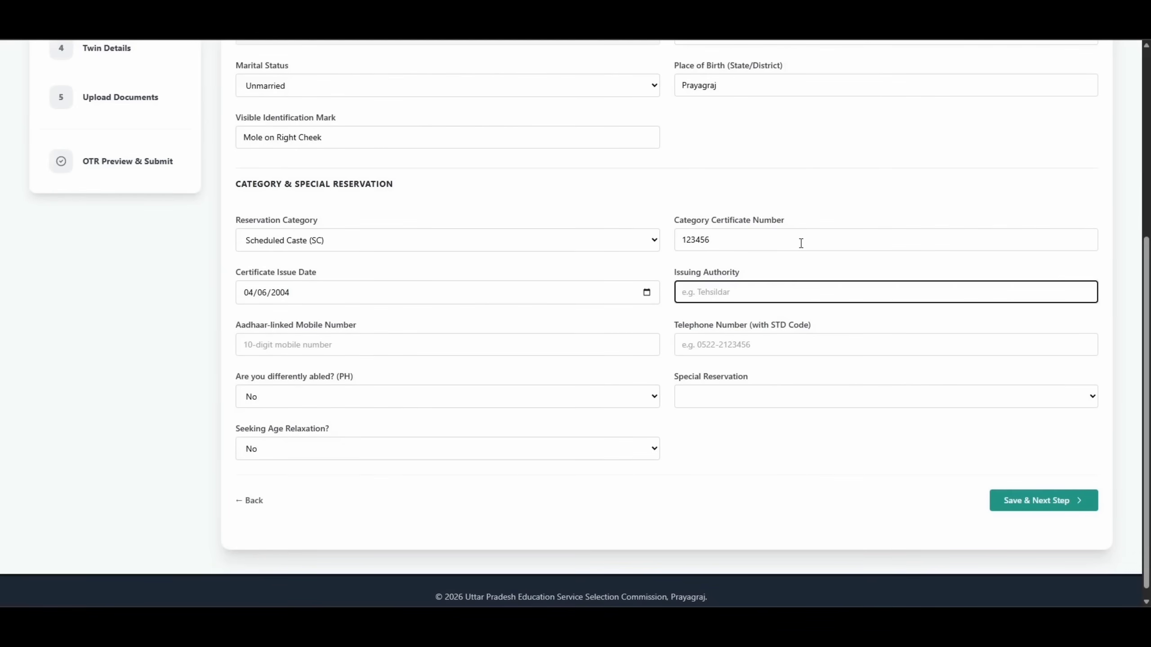
text(Authoir)
text(rity)
key(Tab)
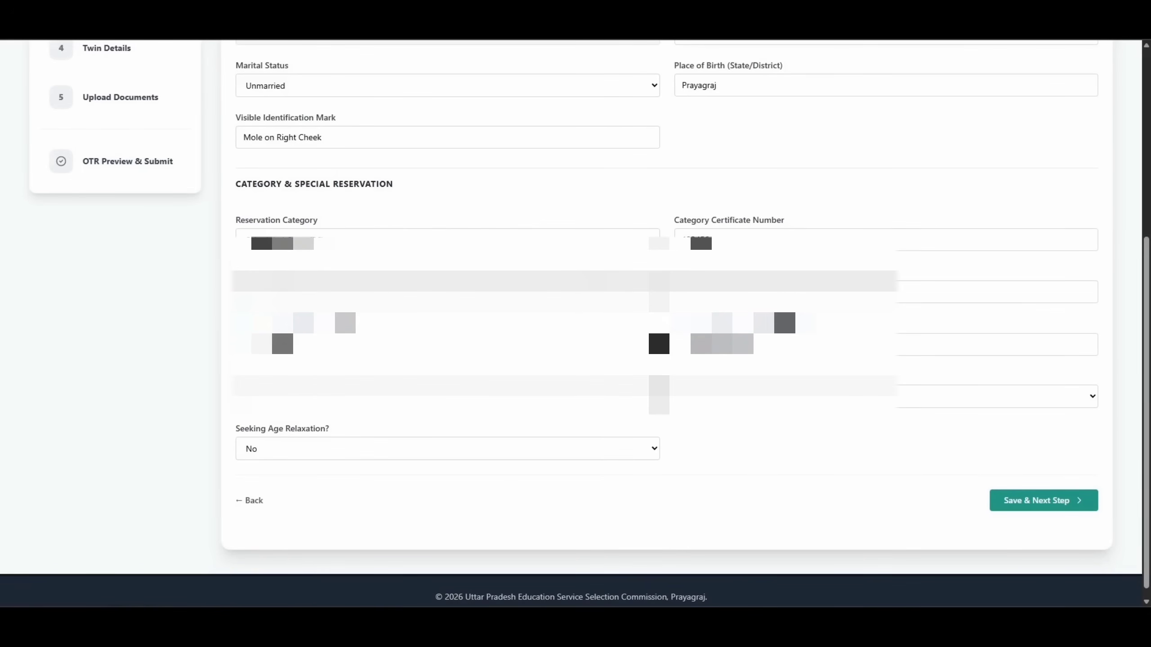
Mark the candidate as differently abled with Multiple Disability (MD), needing a scribe, and fill the scribe fields.
click(272, 396)
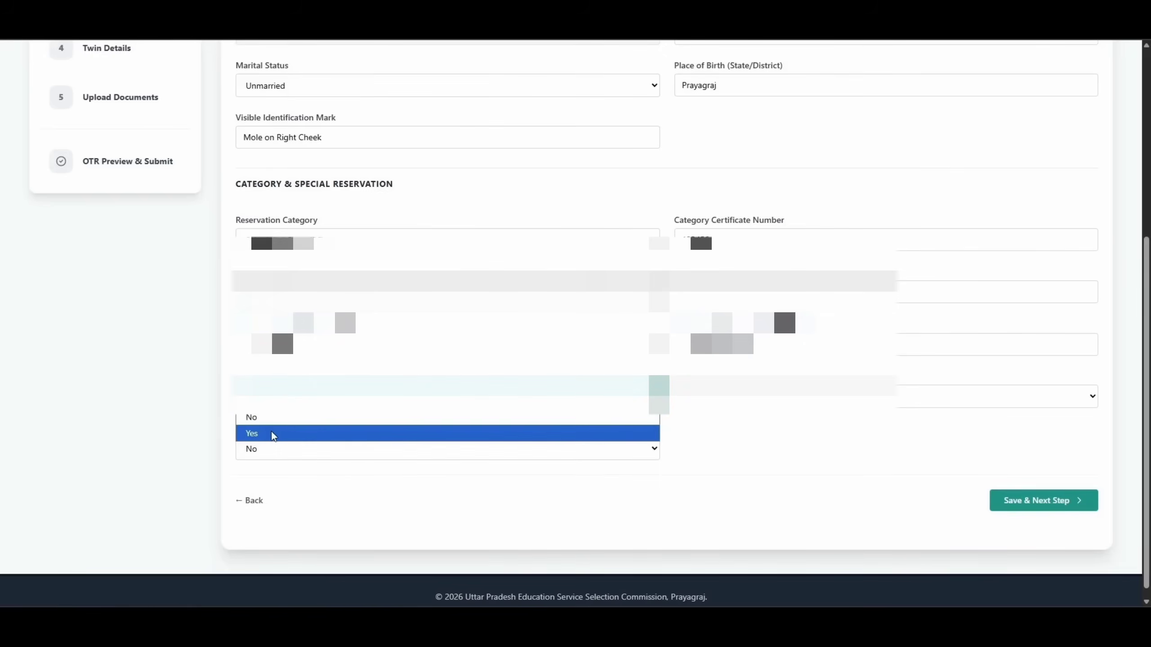
click(273, 434)
scroll(308, 425, down, 1)
click(739, 336)
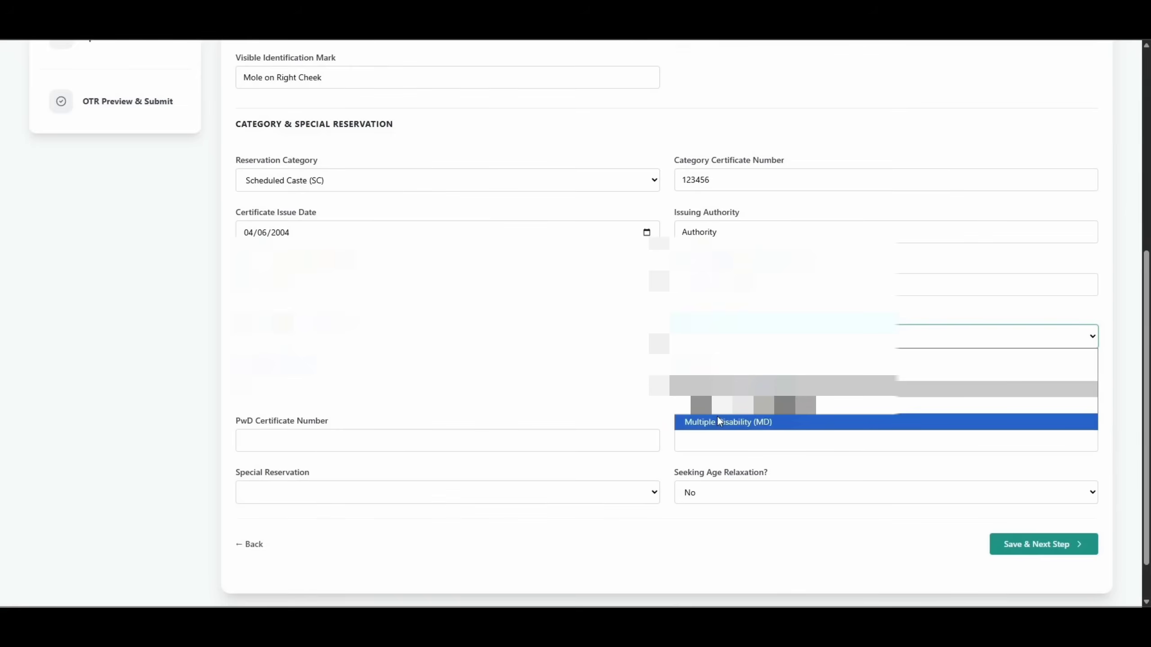
click(738, 373)
click(448, 388)
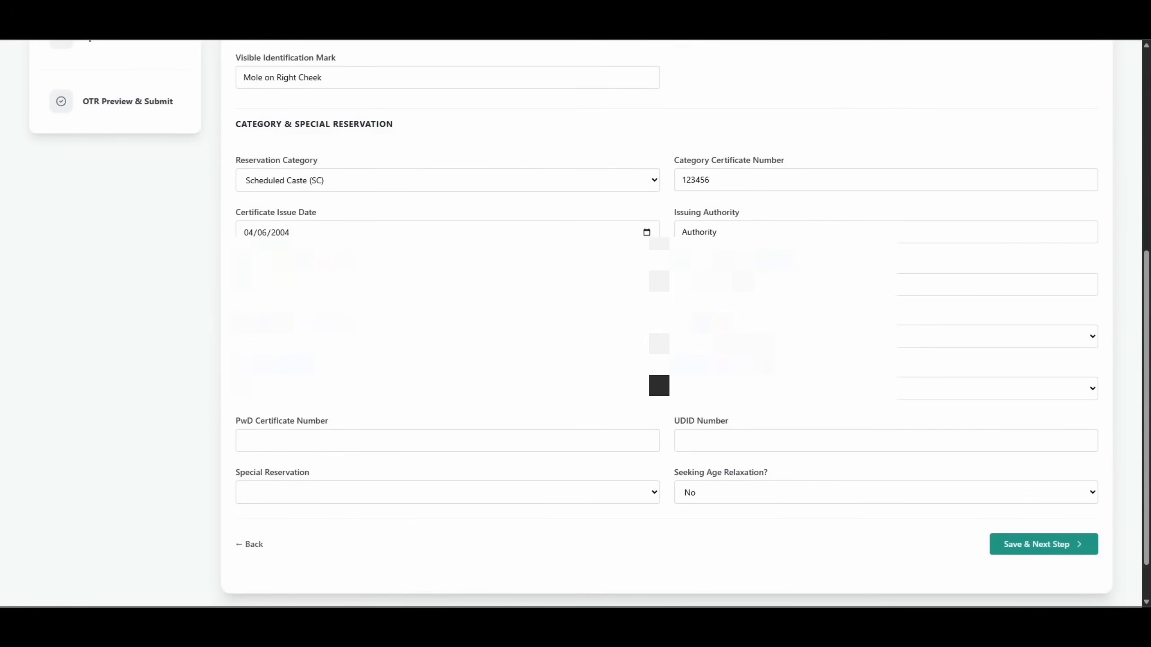
click(734, 390)
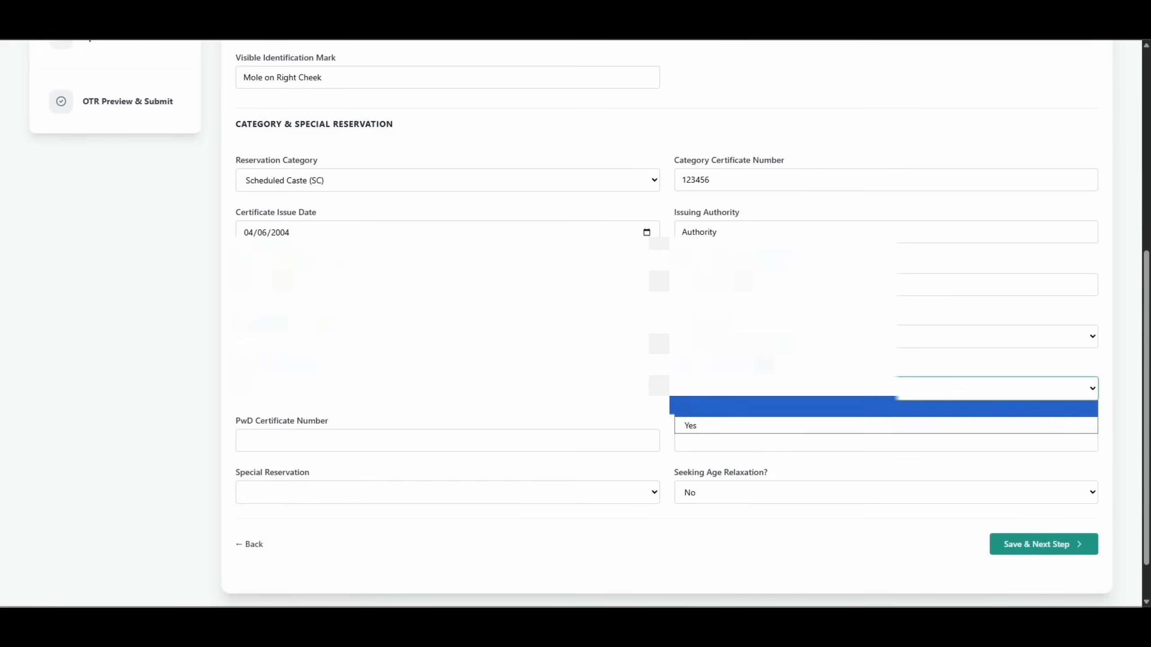
click(730, 426)
click(723, 430)
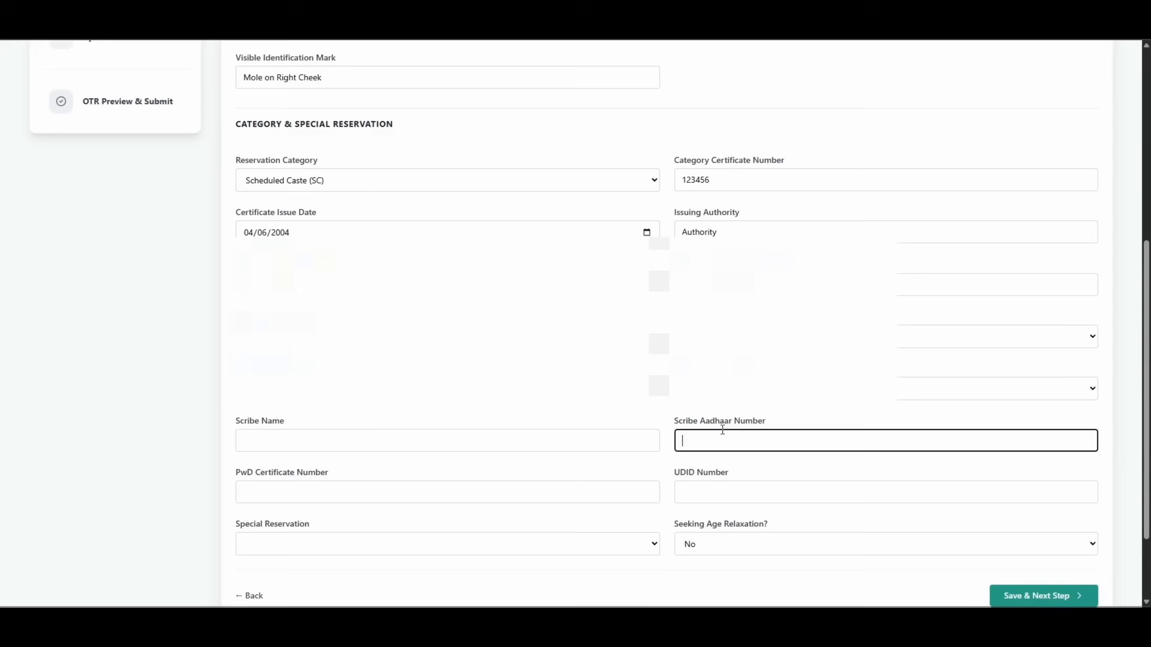
click(538, 447)
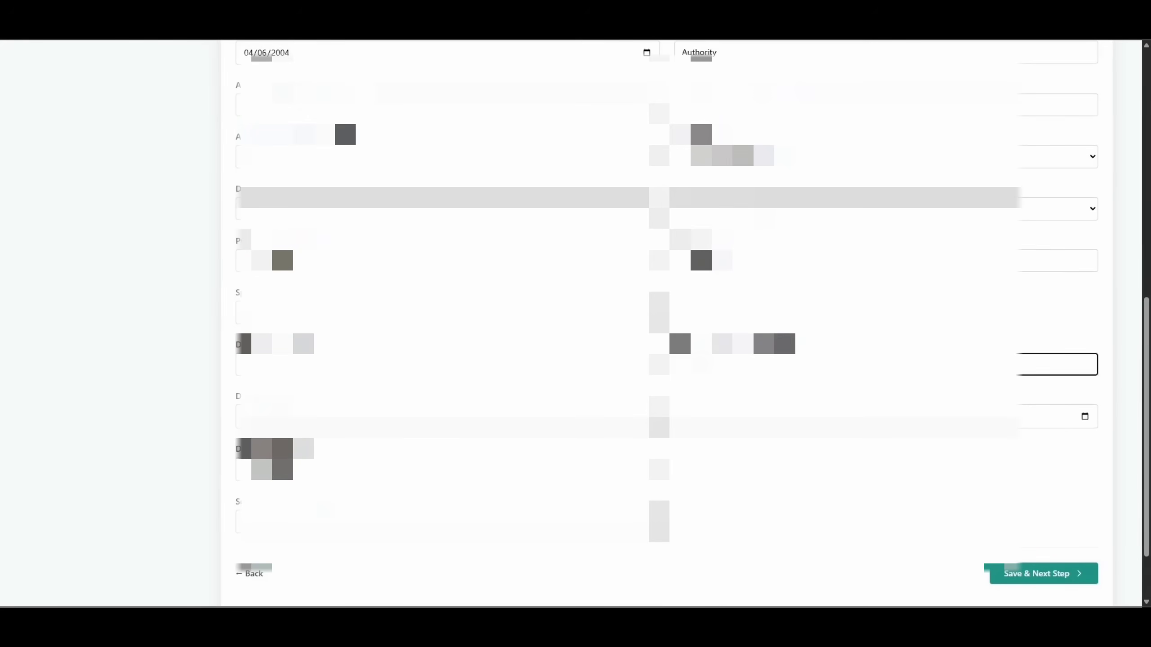
key(Tab)
key(Tab)
key(Tab)
key(Tab)
key(Tab)
key(Tab)
key(Tab)
key(Tab)
key(Tab)
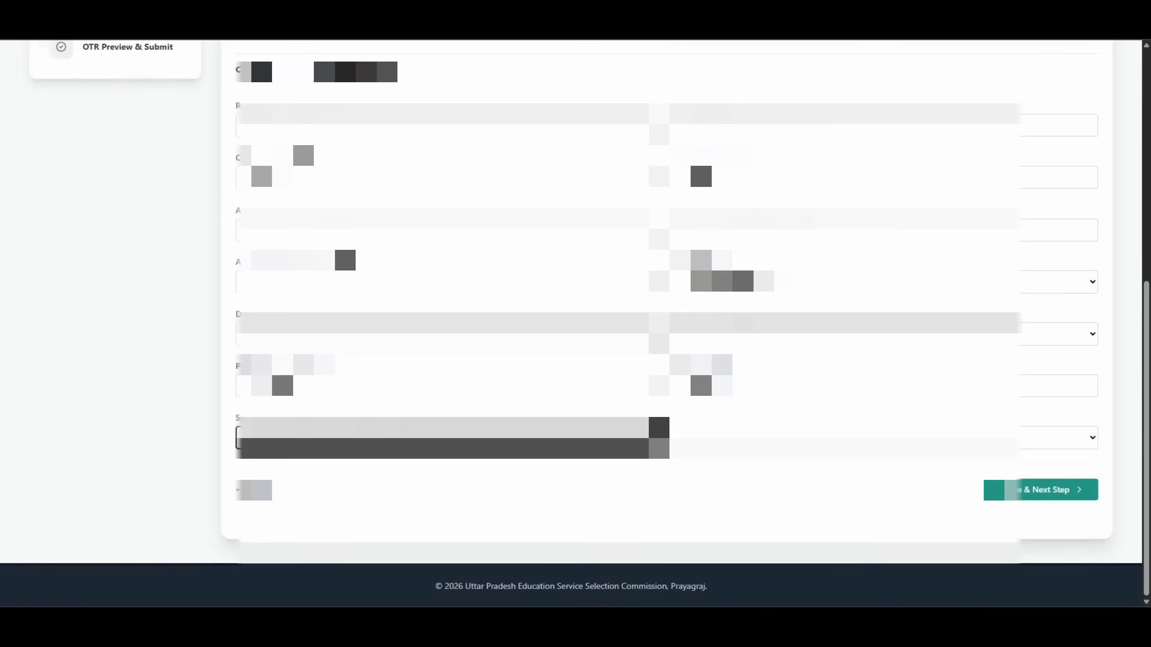
Answer the remaining reservation questions, choose a special reservation, and save Personal Details.
click(743, 438)
click(734, 474)
click(512, 491)
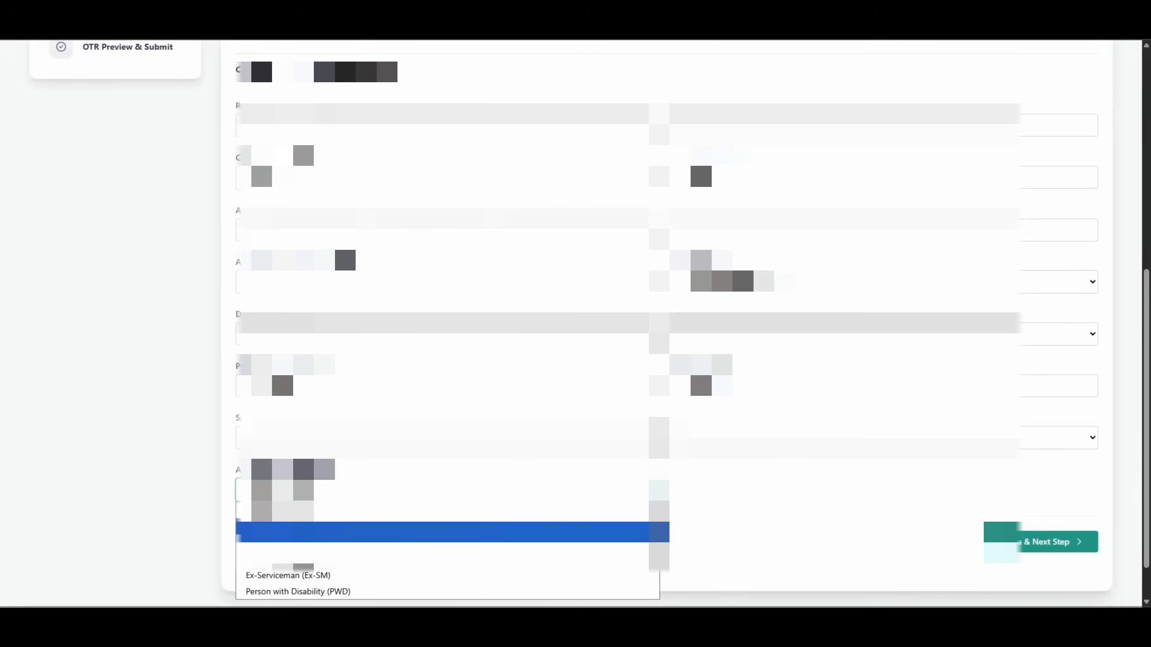
click(453, 532)
click(825, 433)
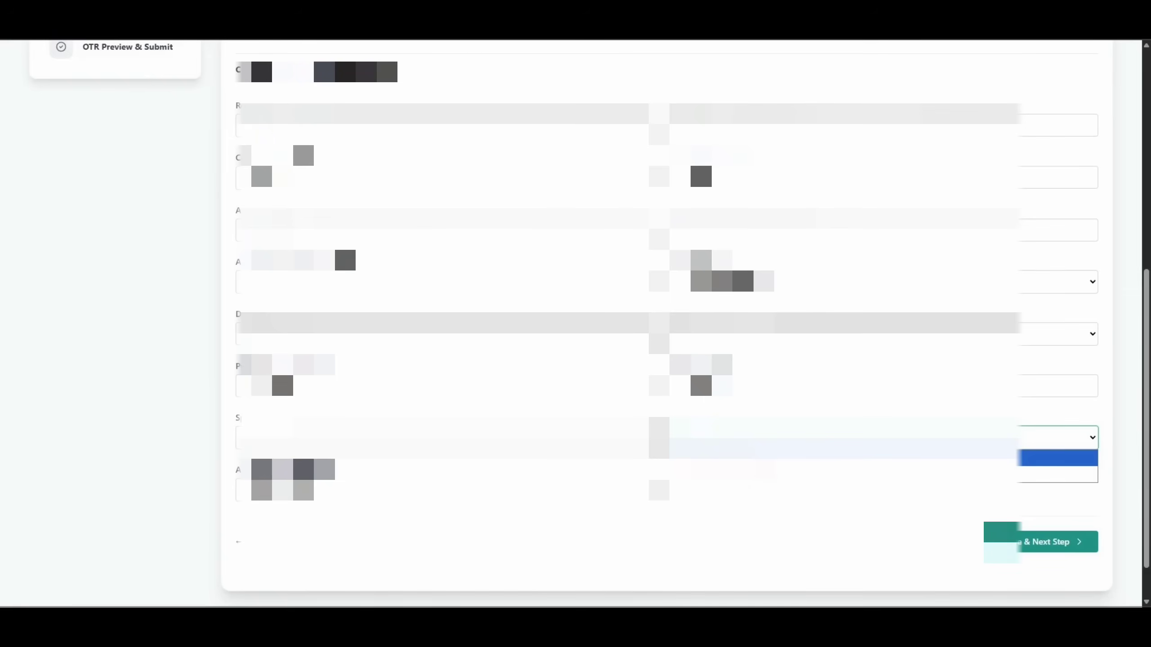
click(825, 474)
click(1015, 490)
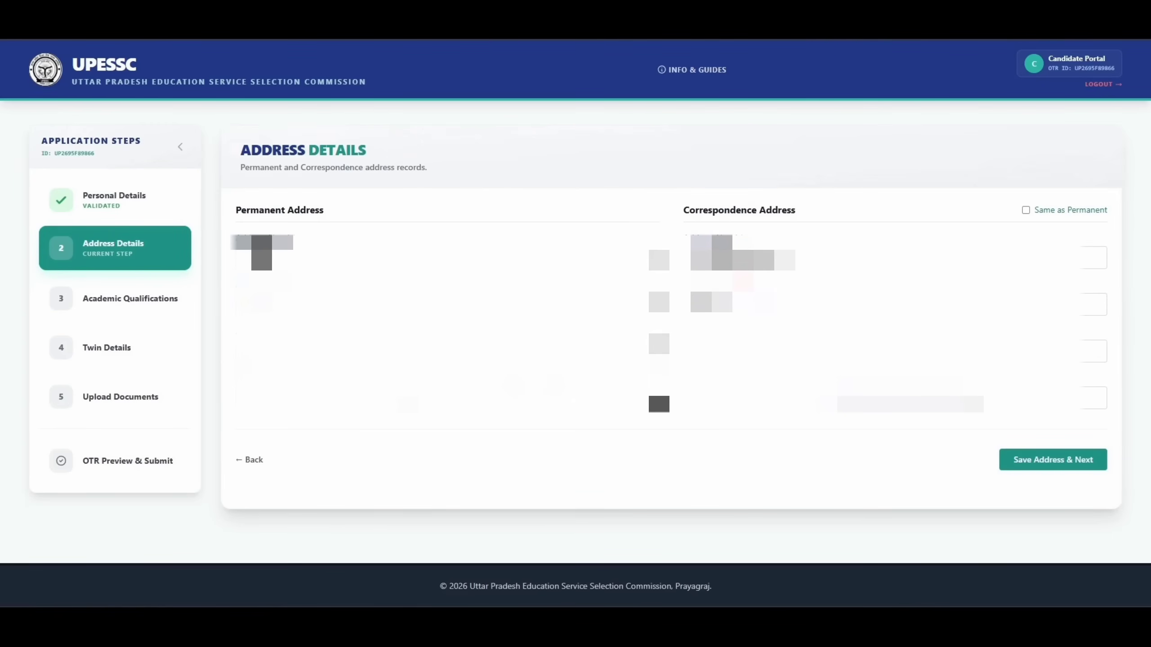
Use the permanent address as the correspondence address and save Address Details.
click(1053, 210)
click(1042, 460)
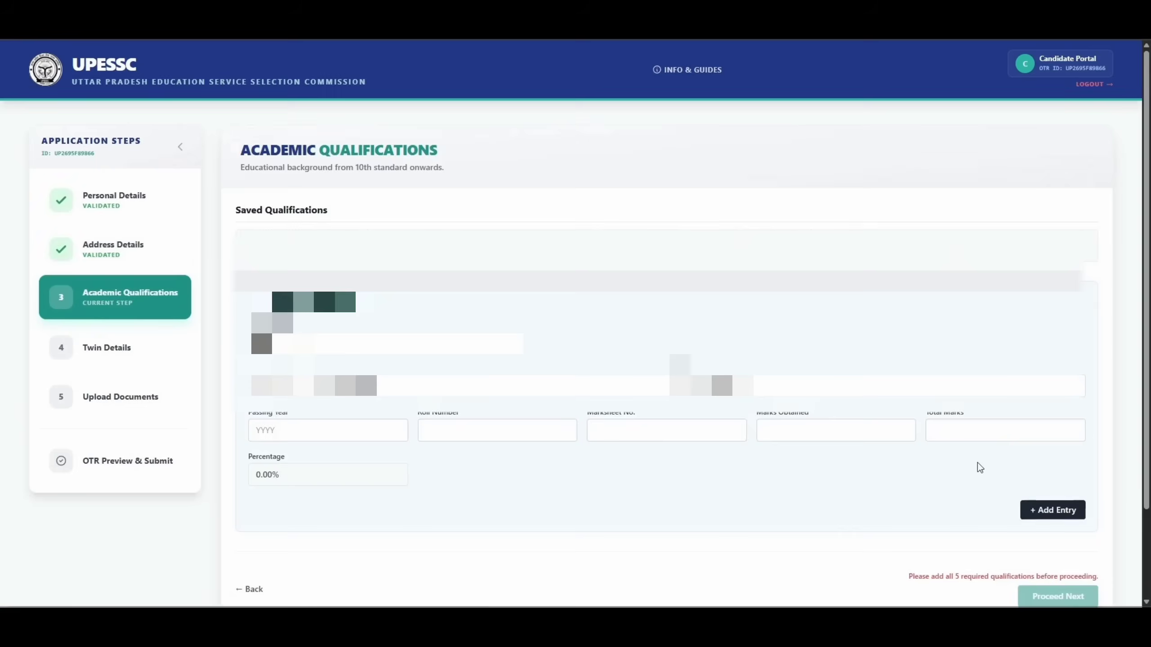
scroll(978, 469, down, 1)
Add the 10th (High School) qualification: Board, Subject, 2001, with roll and marksheet numbers, 480 of 500 marks.
click(385, 280)
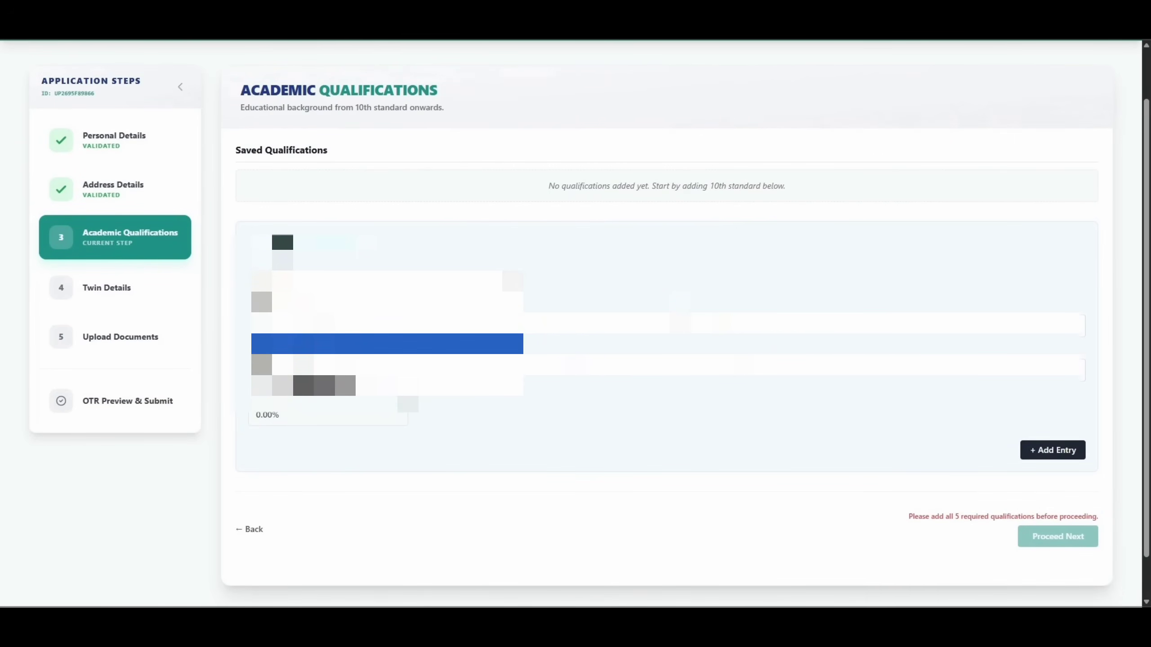
click(366, 323)
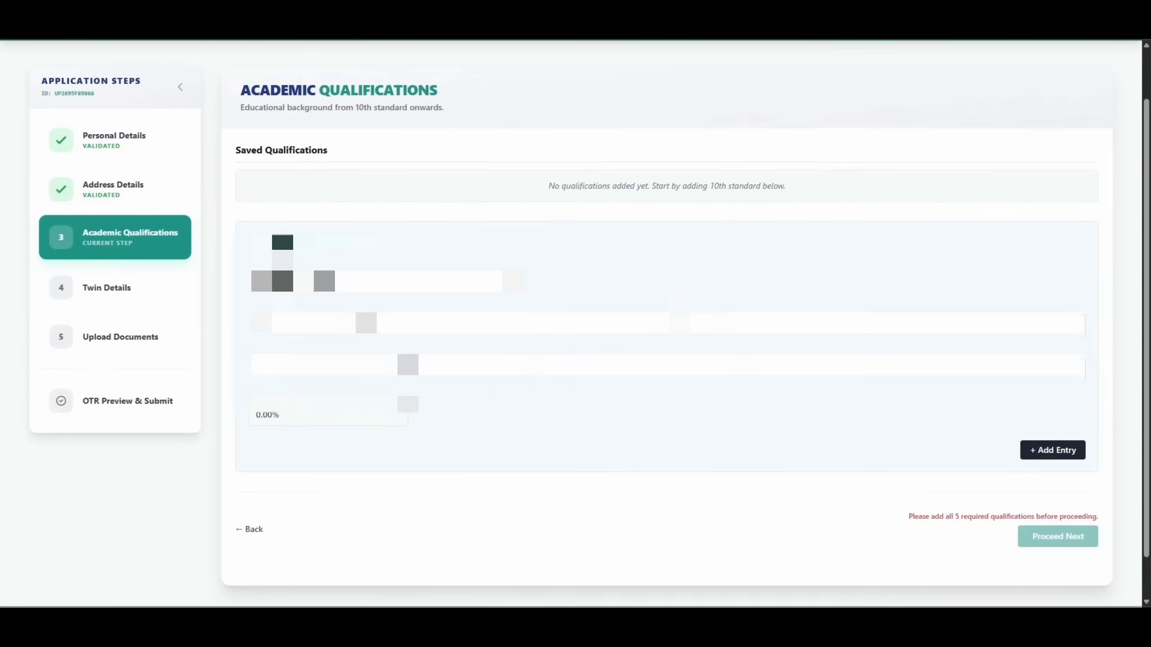
click(331, 326)
text(Board)
key(Tab)
text(S)
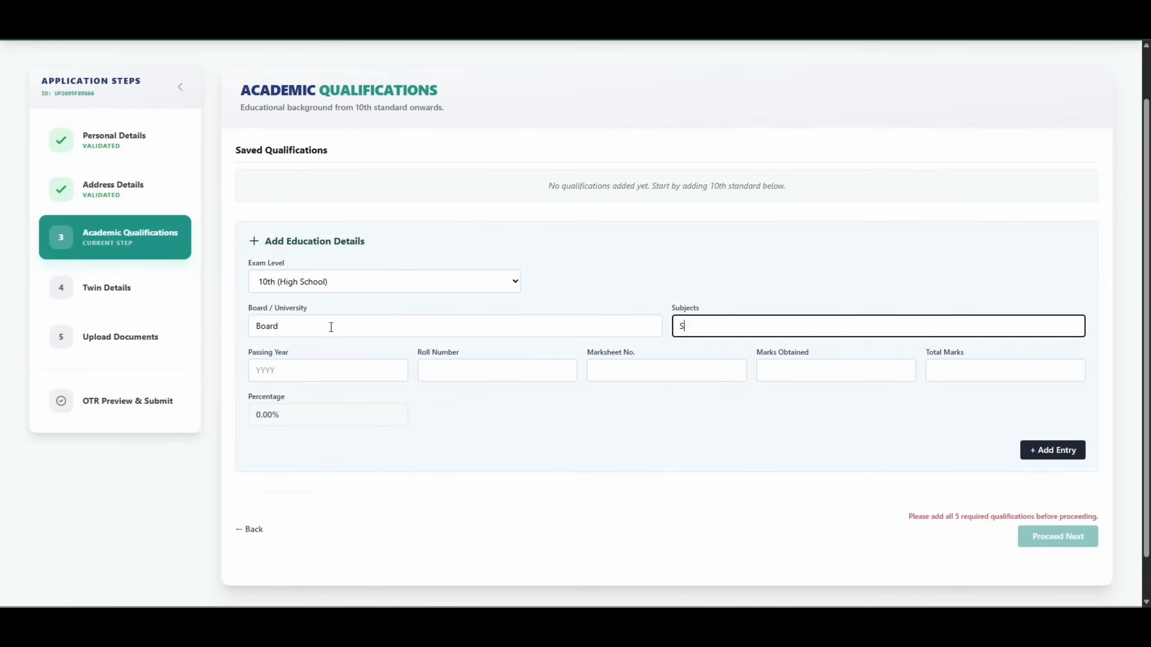
text(ubject)
key(Tab)
text(2001)
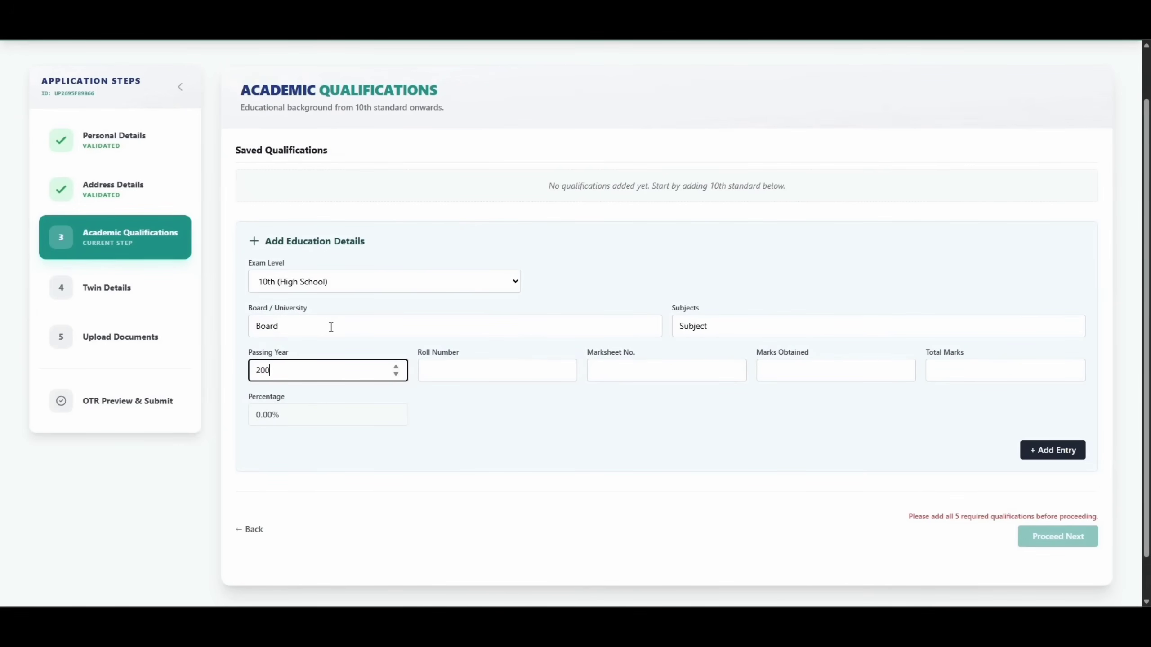
key(Tab)
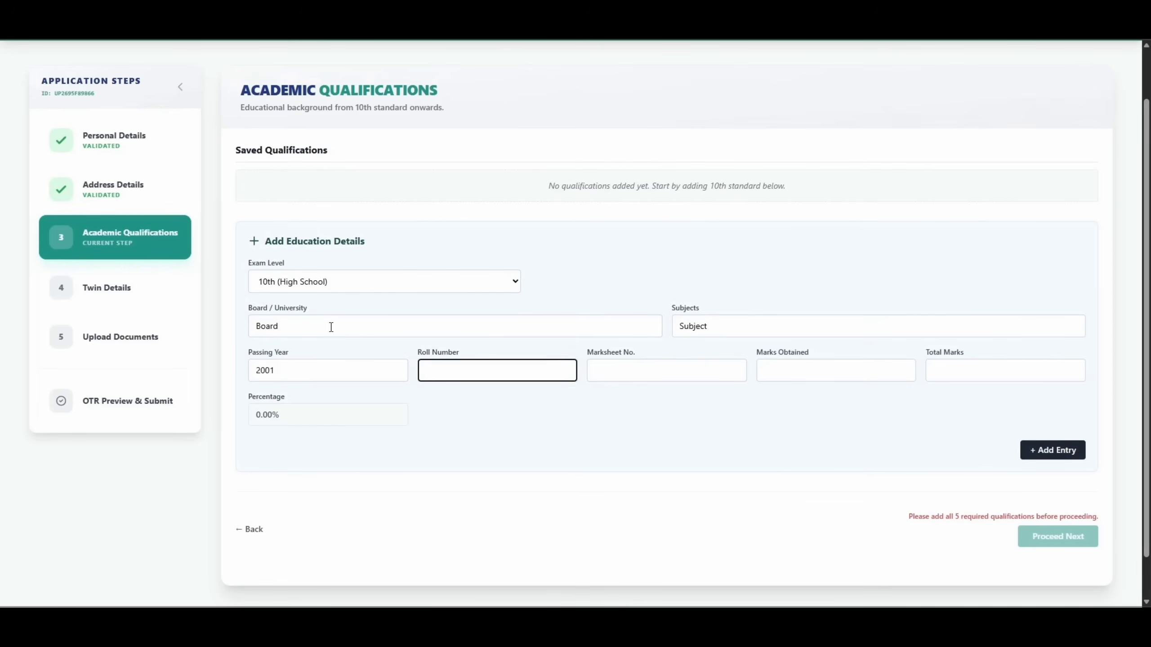
text(123)
key(Tab)
text(123)
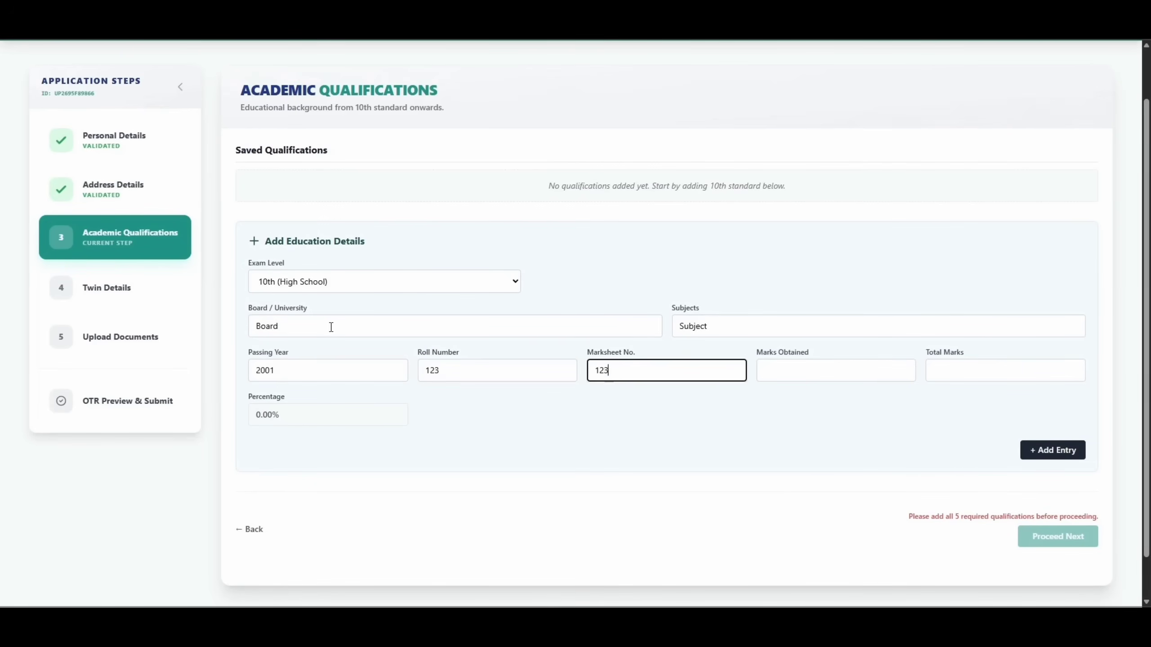
key(Tab)
text(123)
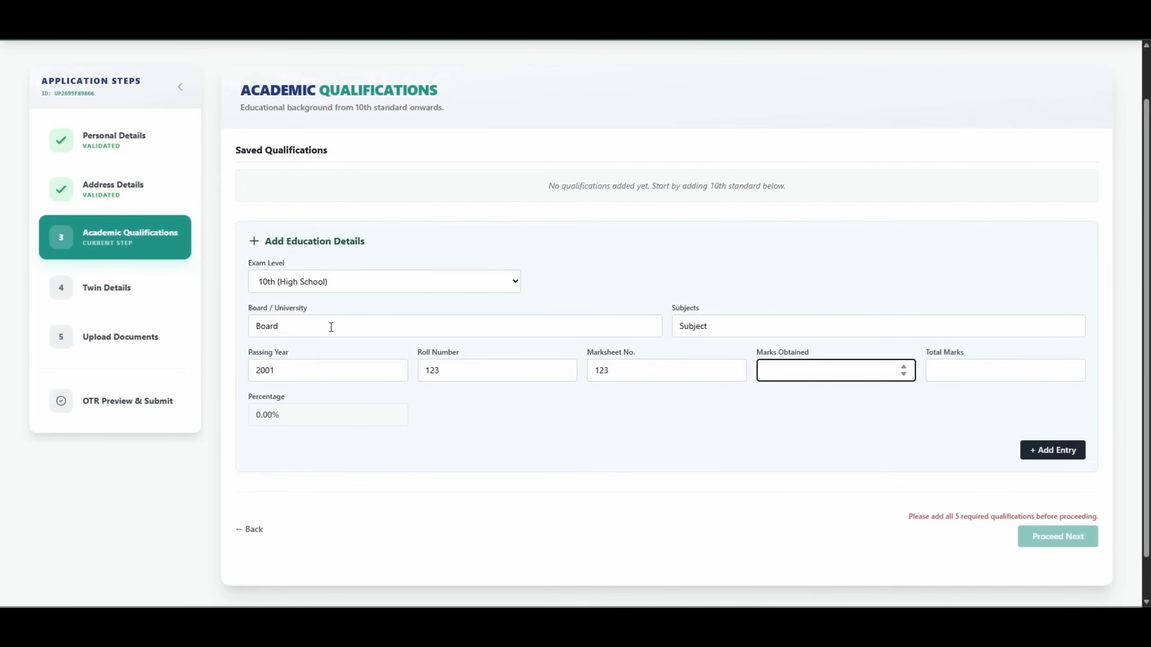
text(480)
key(Tab)
text(500)
key(Return)
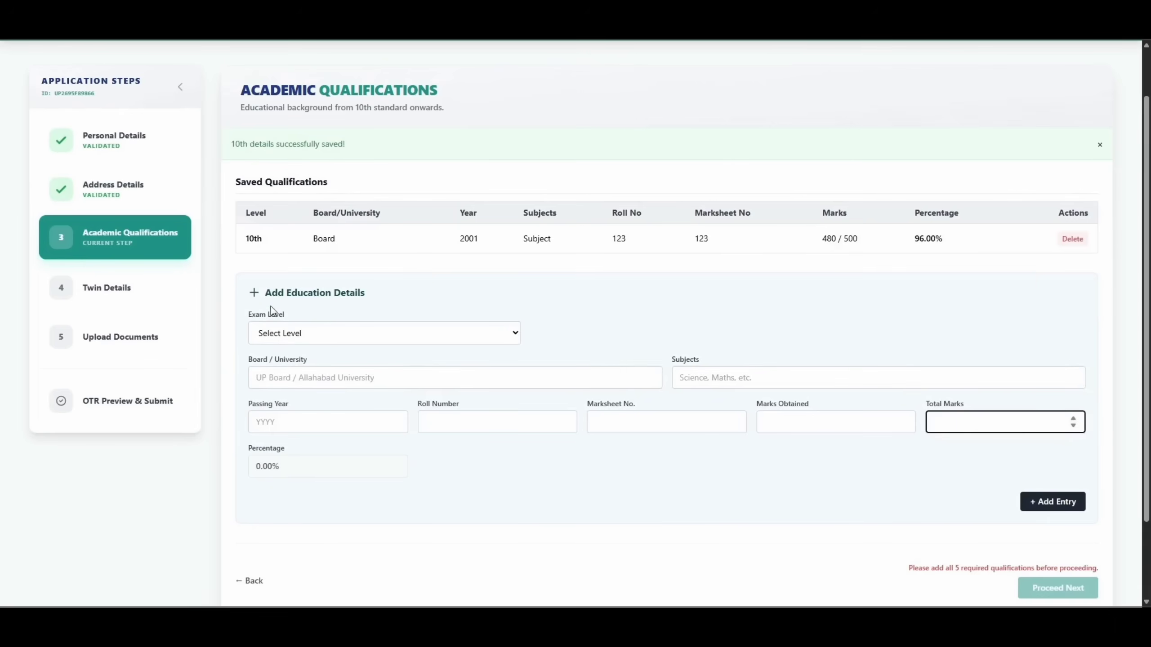
Enter the 12th (Intermediate) qualification with Board, Subject, passing year 2002 and roll number.
click(292, 339)
click(286, 384)
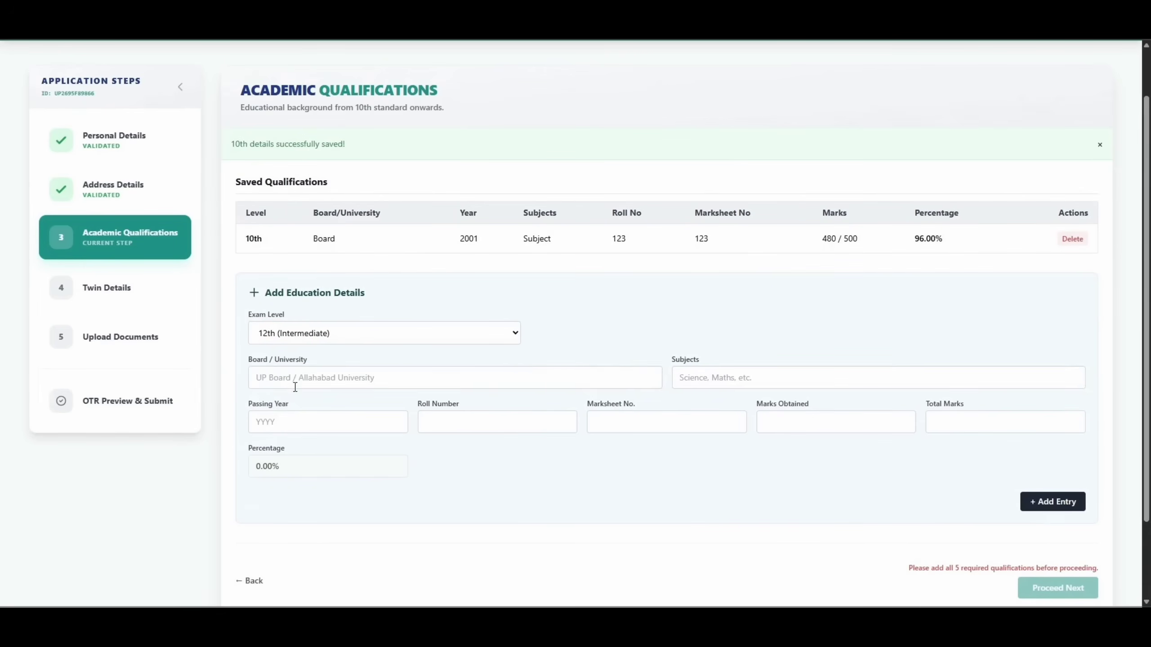
click(282, 383)
text(Board)
key(Tab)
text(Sub)
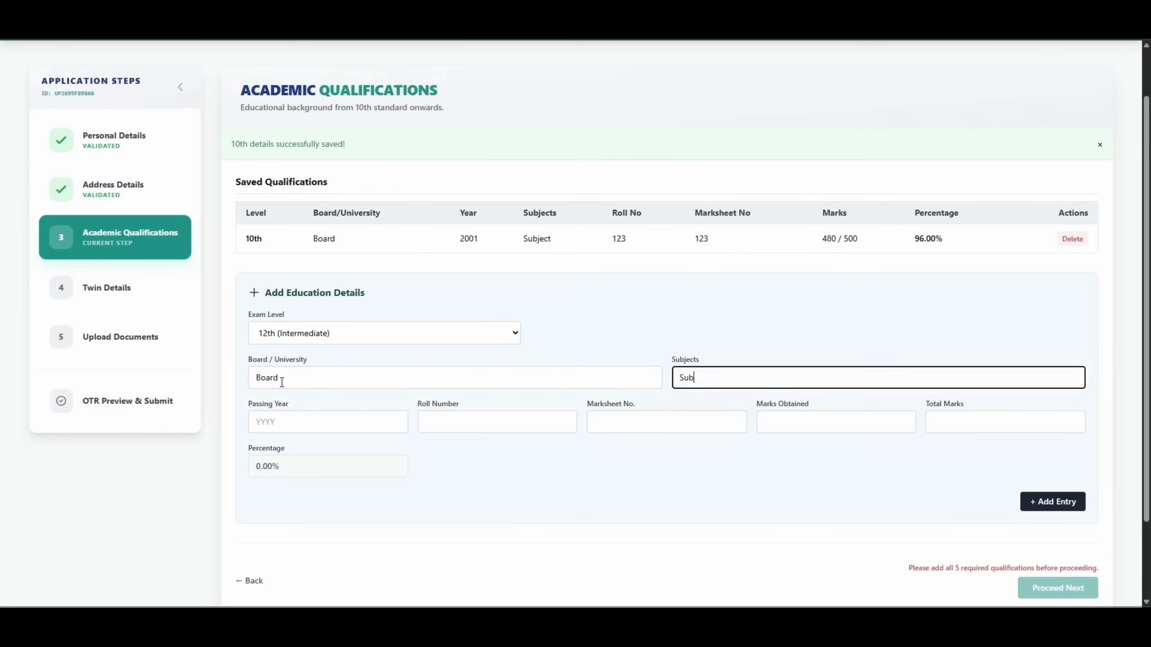
text(ject)
key(Tab)
text(2002)
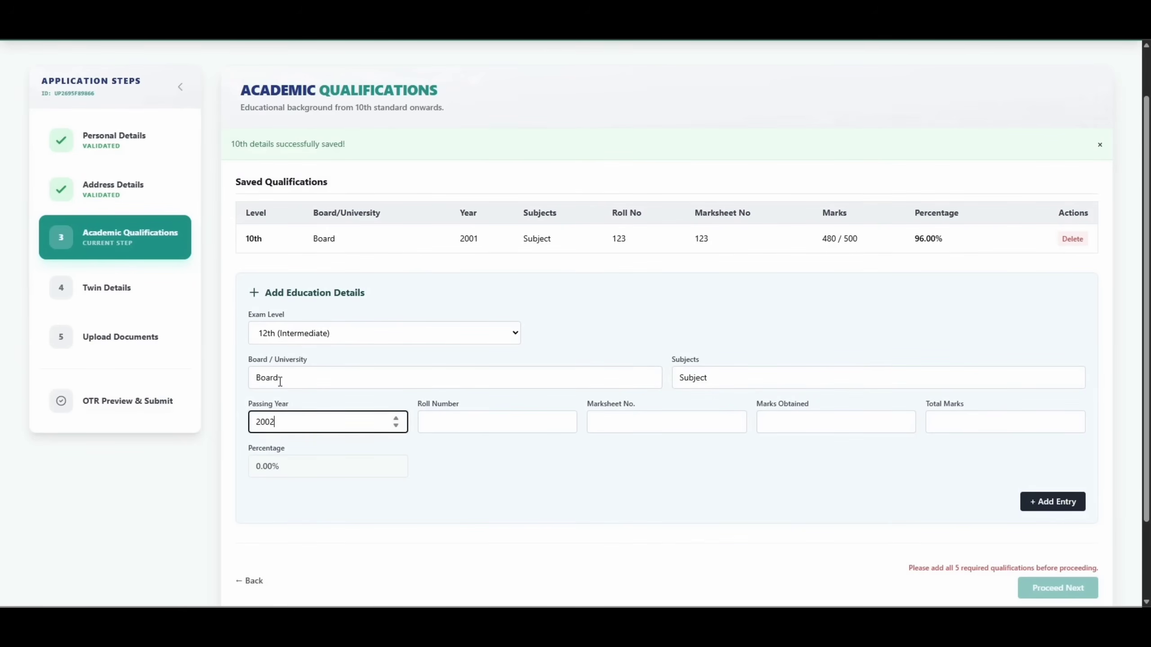
key(Tab)
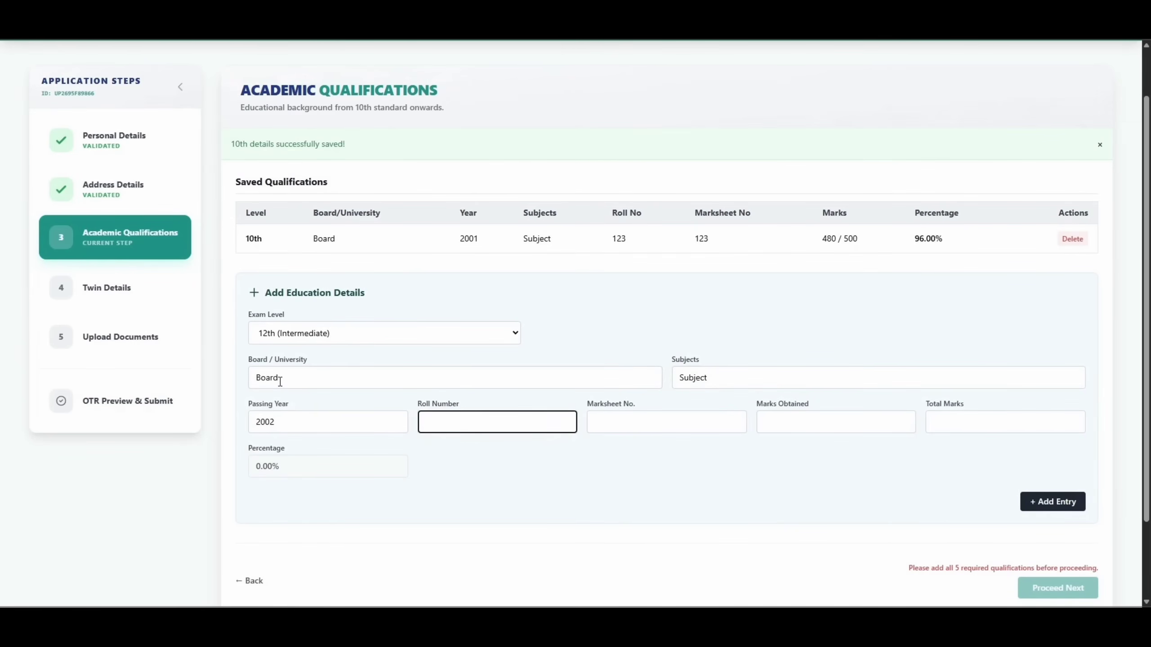
text(123)
key(Tab)
text(4)
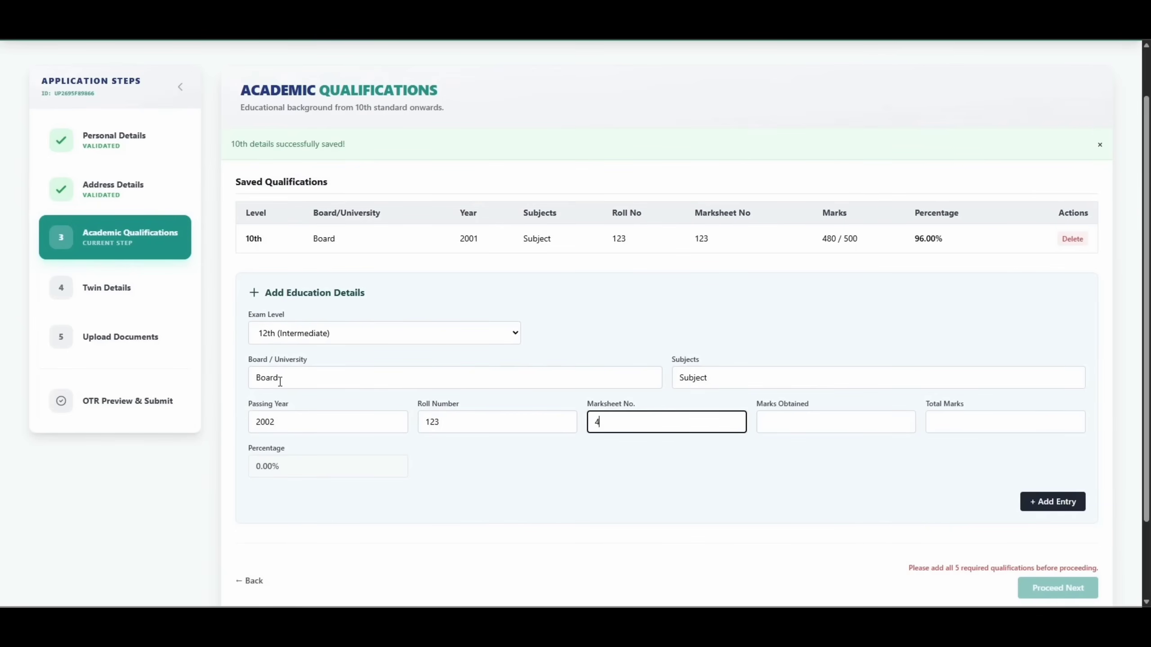
text(80)
key(Tab)
text(500)
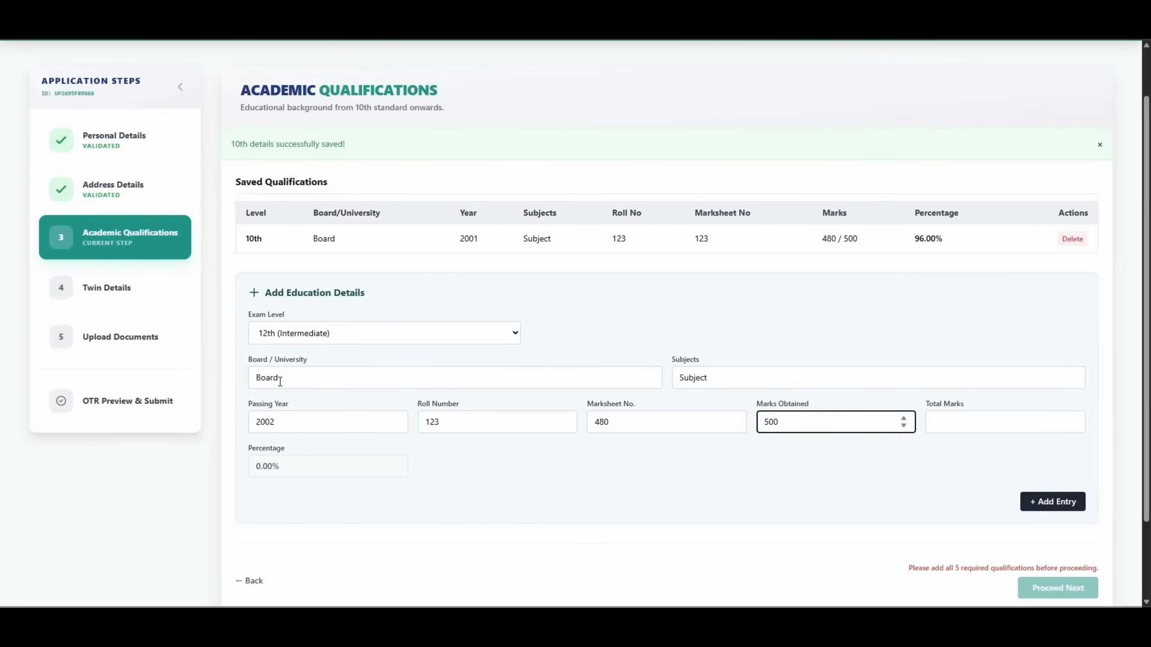
key(Return)
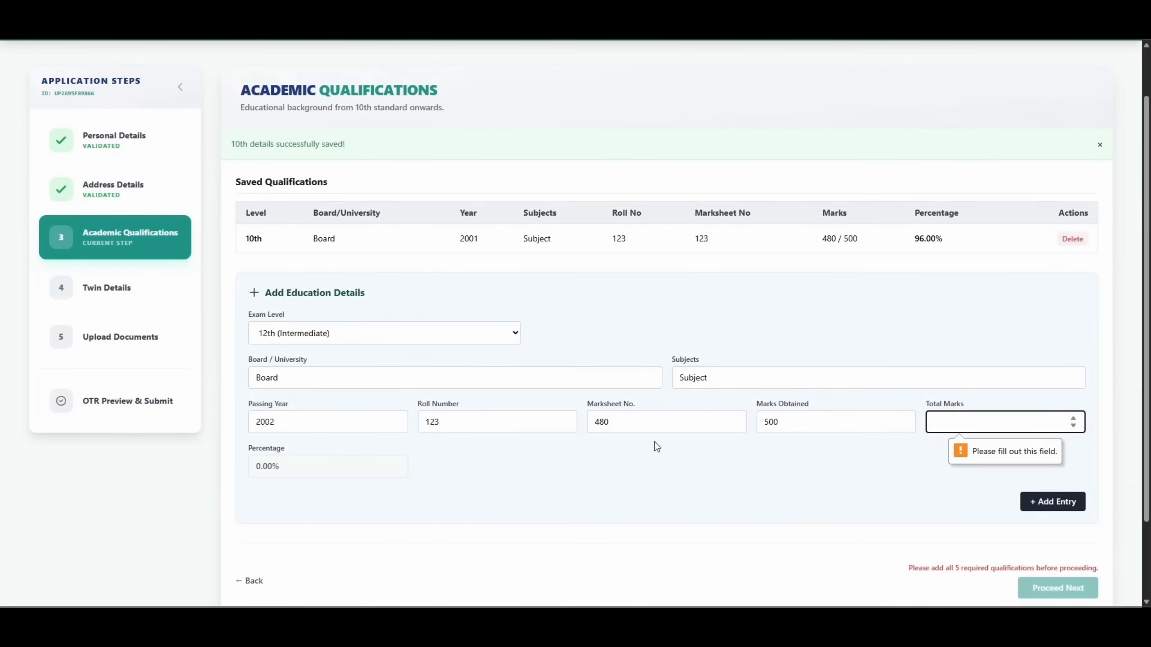
Correct the marksheet number, enter 480 of 500 marks, and save the 12th entry.
drag(638, 424, 565, 418)
text(123)
key(Tab)
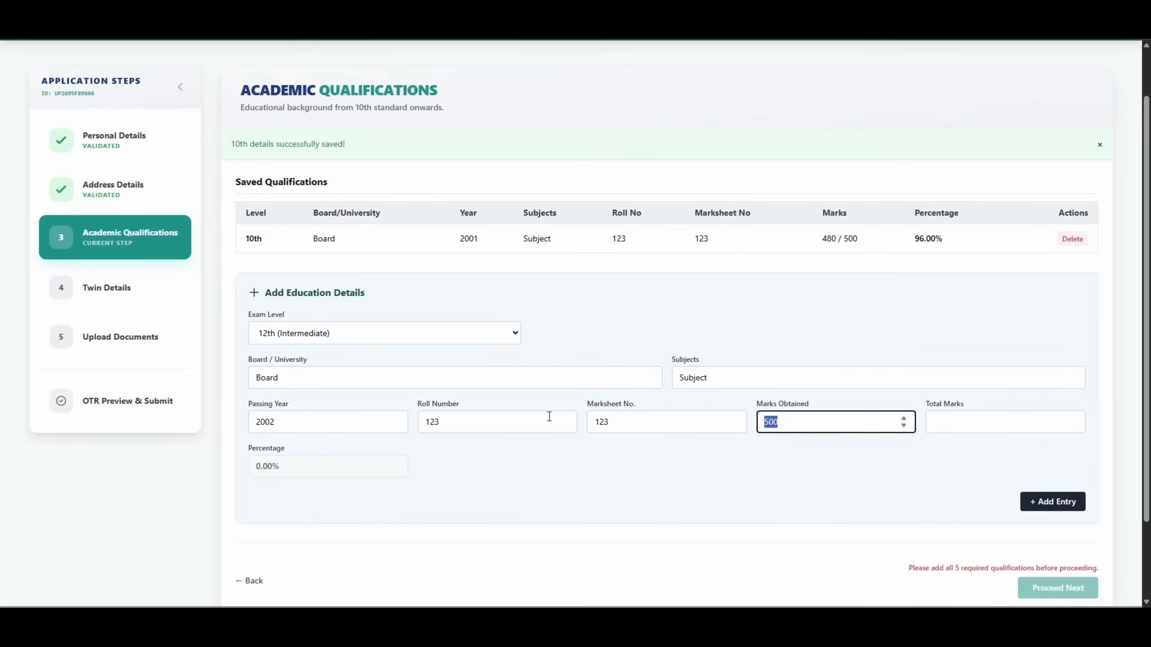
text(480)
key(Tab)
text(500)
key(Return)
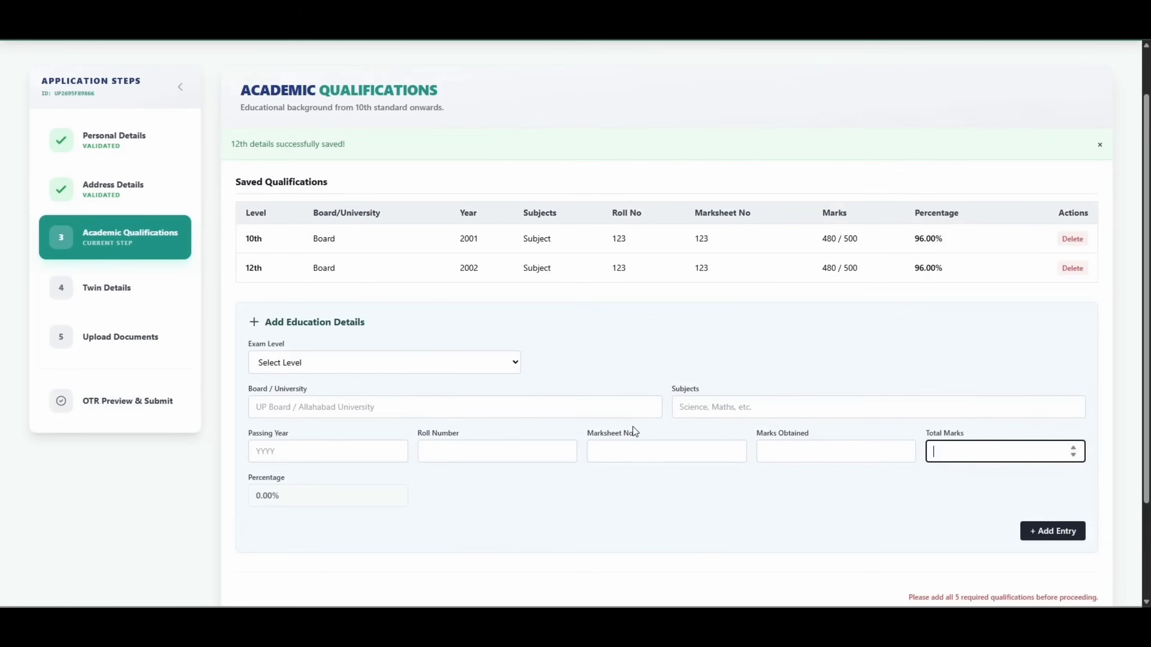
click(371, 363)
Add the Graduation qualification: Board, Subject, 2003, with roll and marksheet numbers, 480 of 500 marks.
click(307, 429)
scroll(317, 426, down, 1)
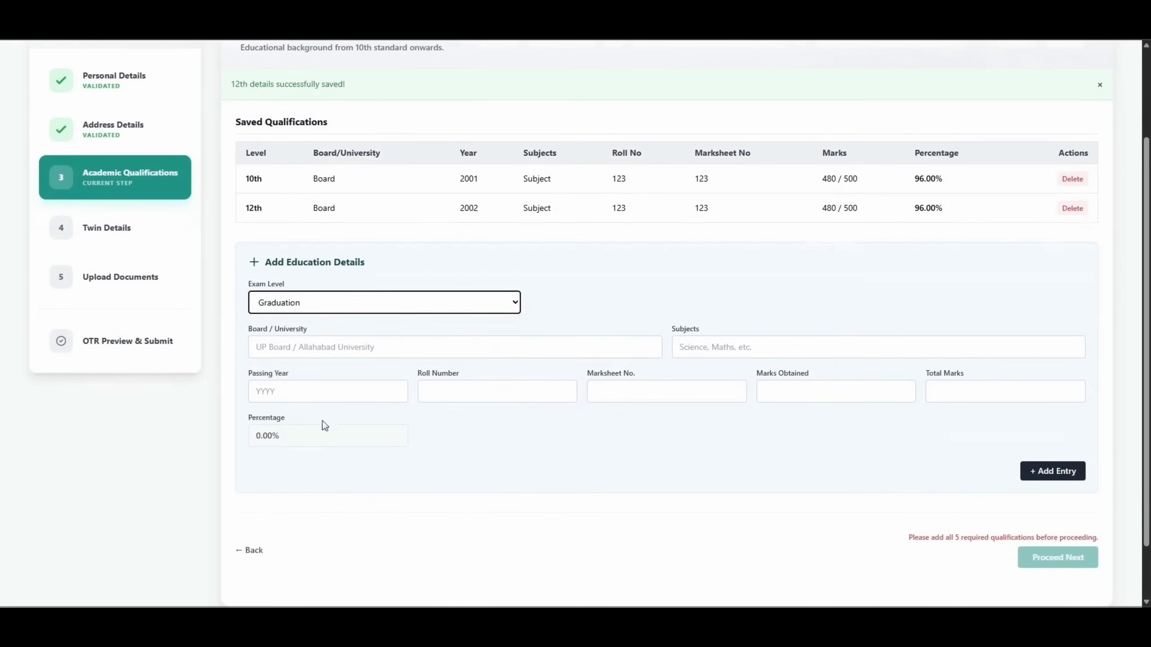
click(328, 341)
text(Board)
key(Tab)
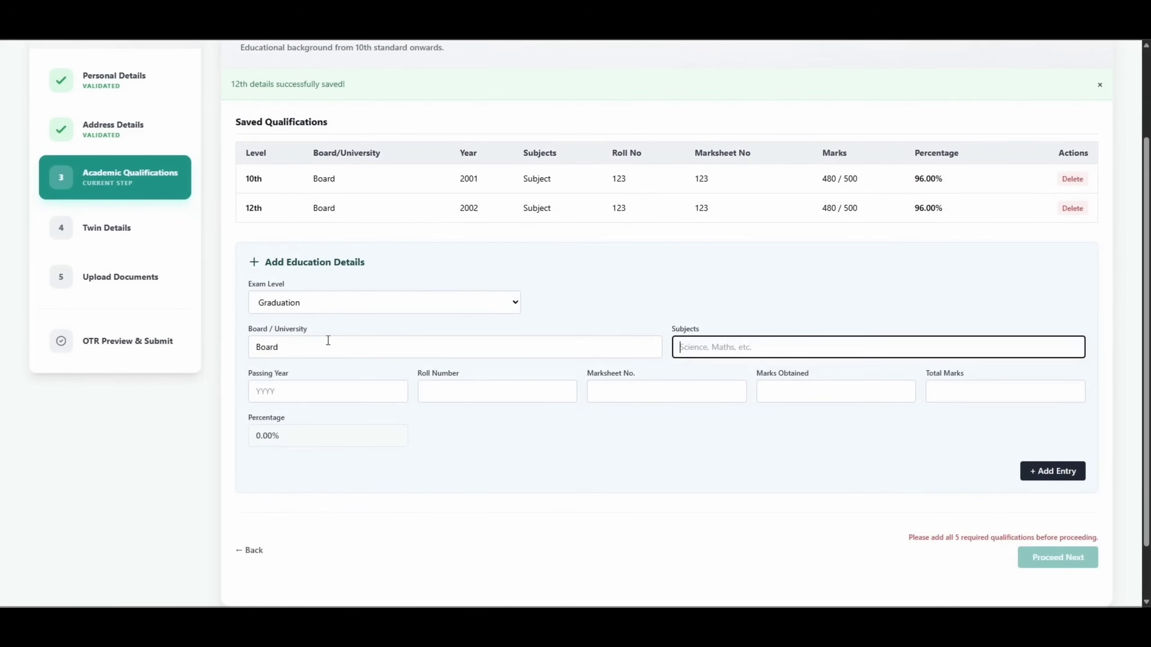
text(Subject)
key(Tab)
text(2003)
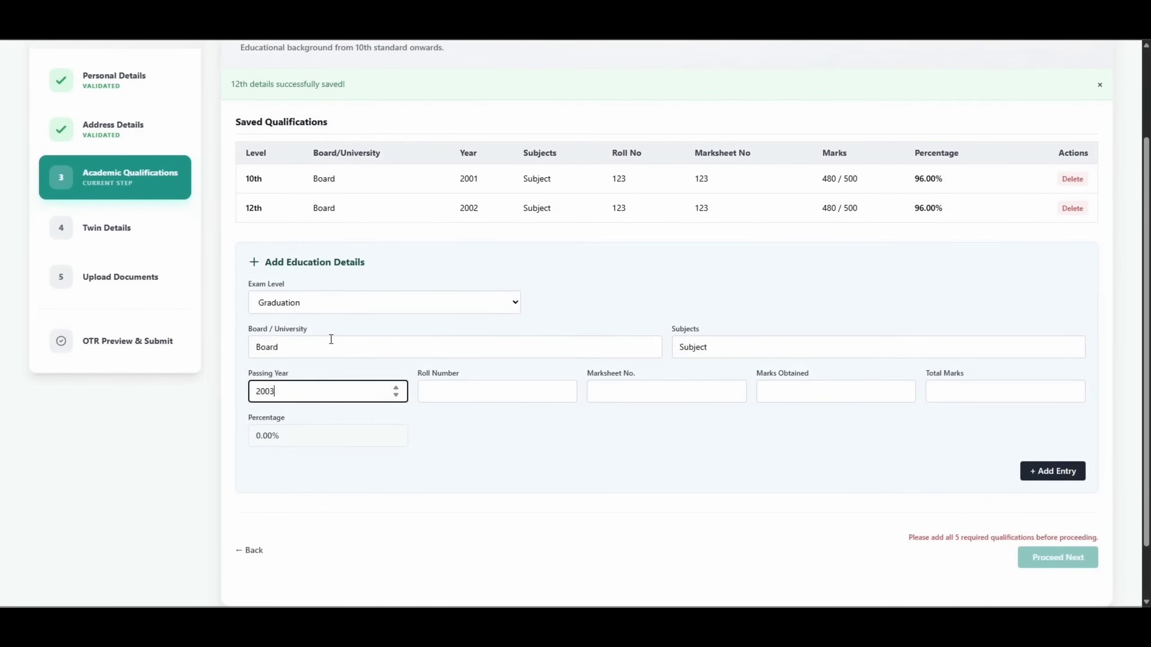
key(Tab)
text(123)
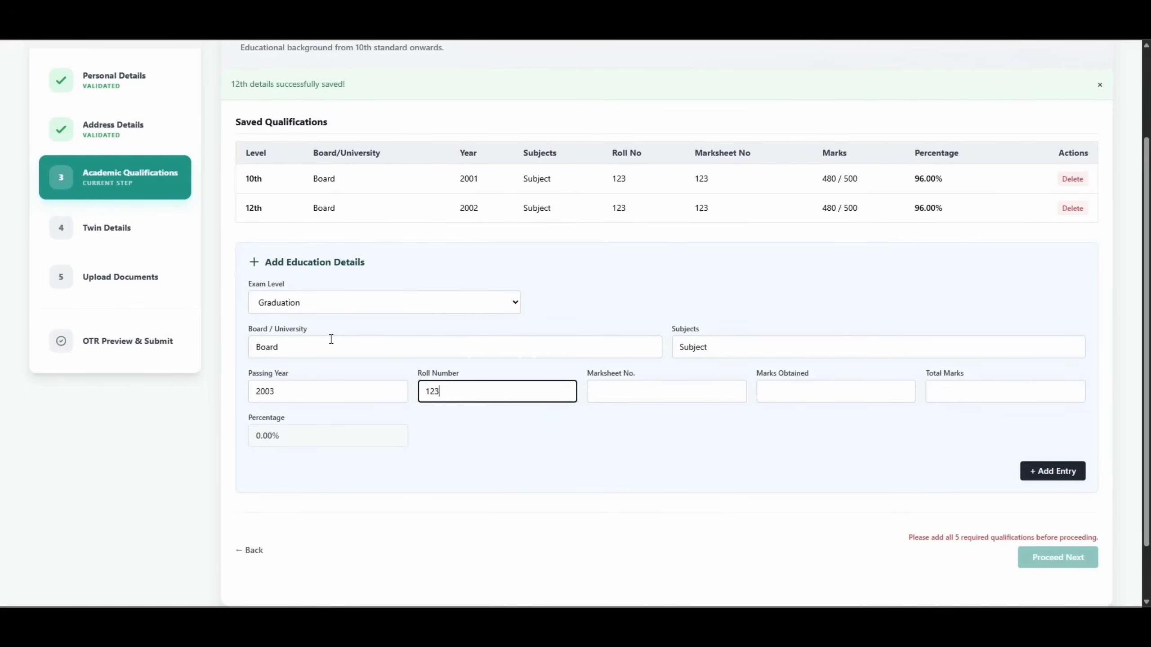
key(Tab)
text(132)
key(Tab)
text(480)
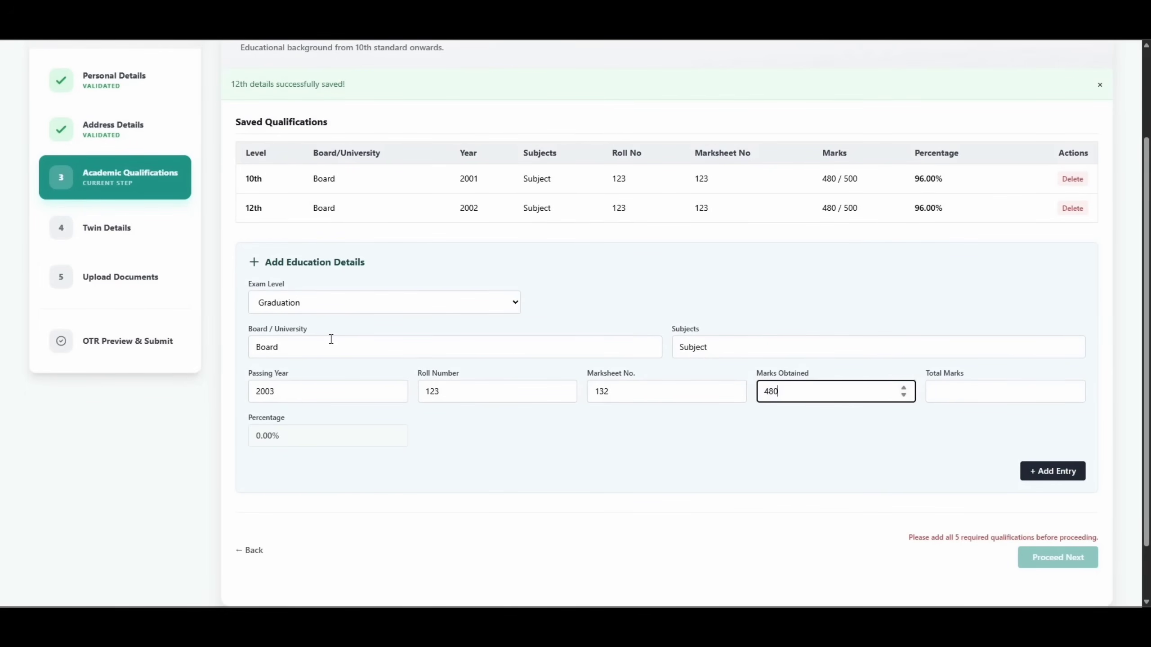
key(Tab)
text(500)
key(Return)
Add the Post Graduation qualification: Board, Subject, 2004, with roll and marksheet numbers, 480 of 500 marks.
click(331, 339)
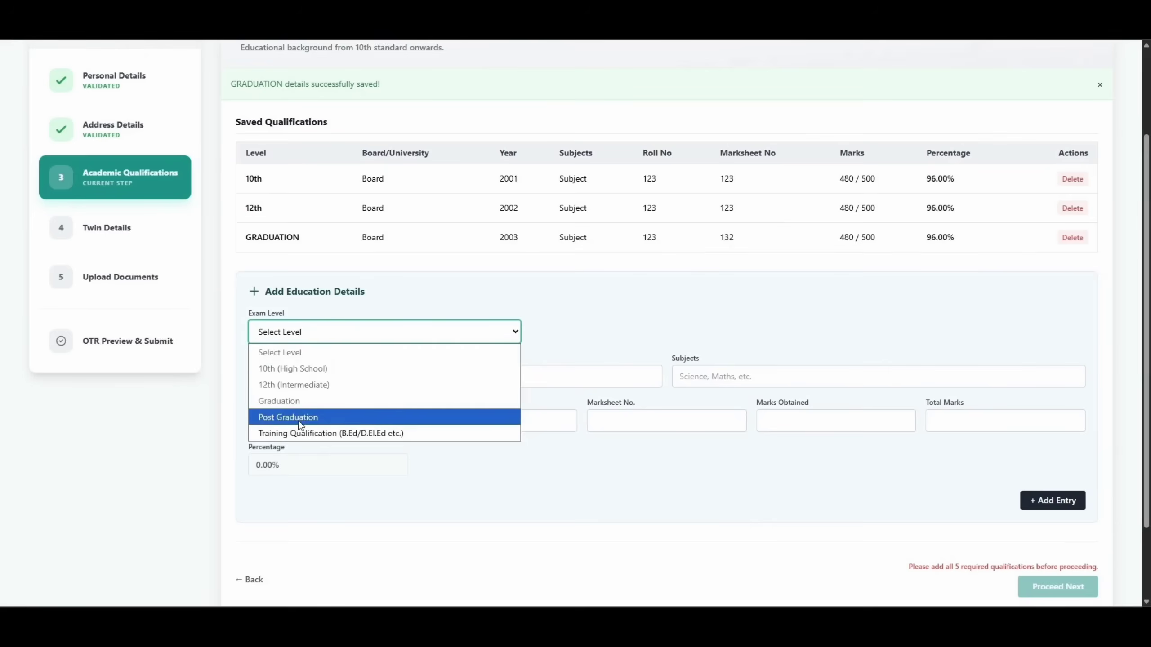
click(299, 415)
click(334, 374)
text(Board)
key(Tab)
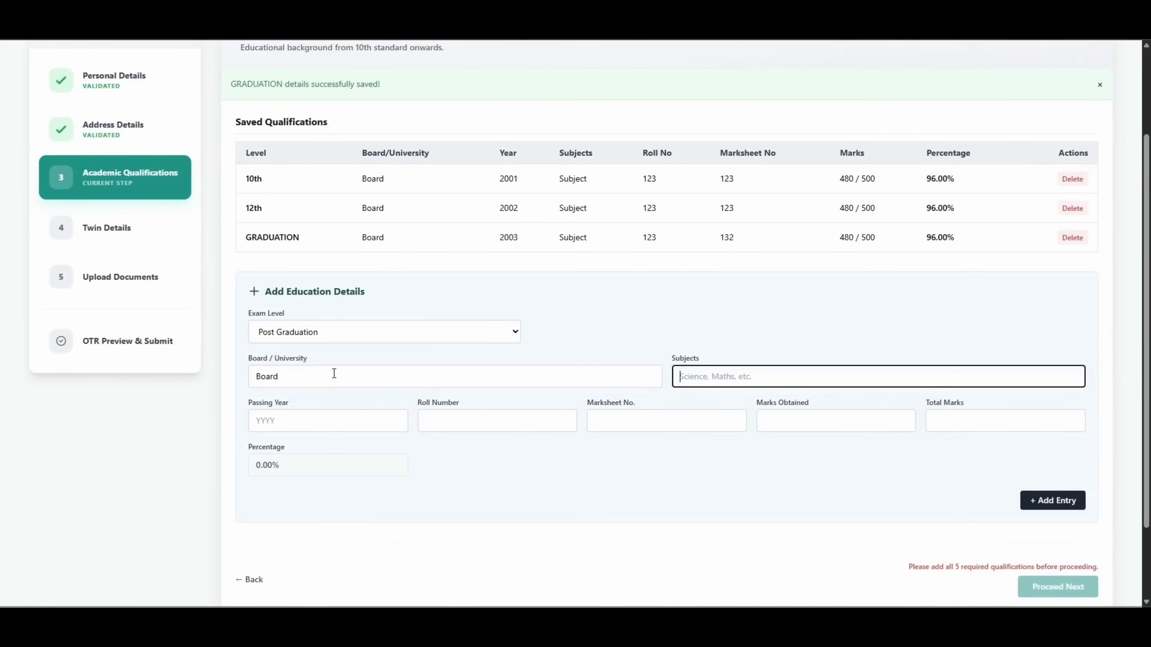
text(Subject)
key(Tab)
text(2004)
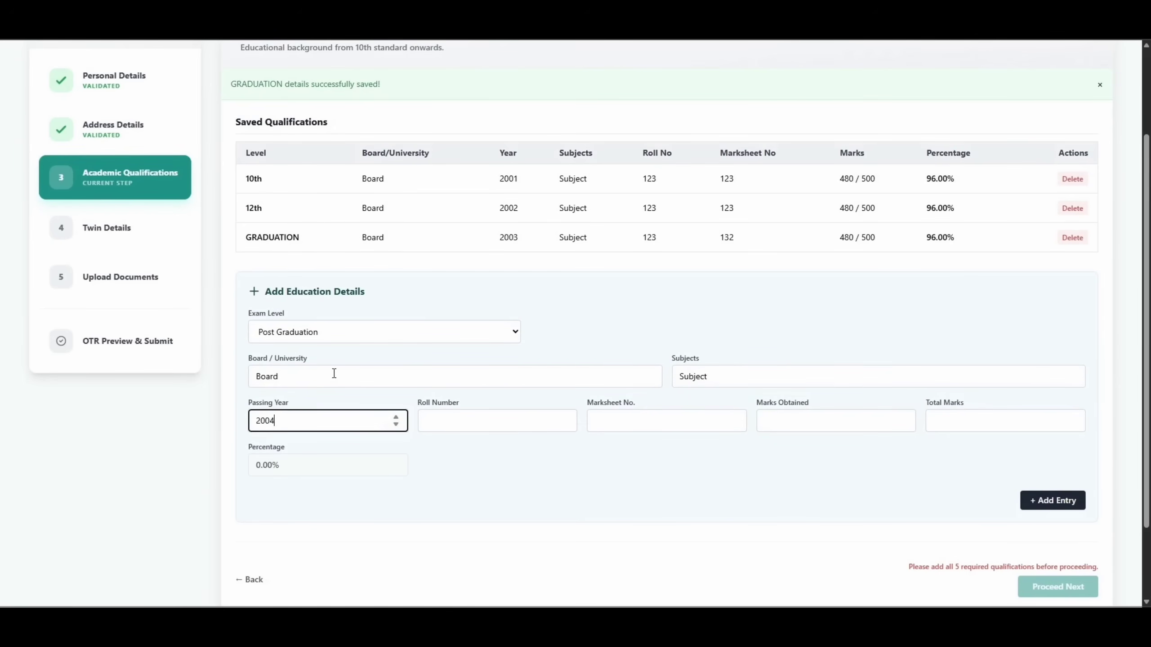
key(Tab)
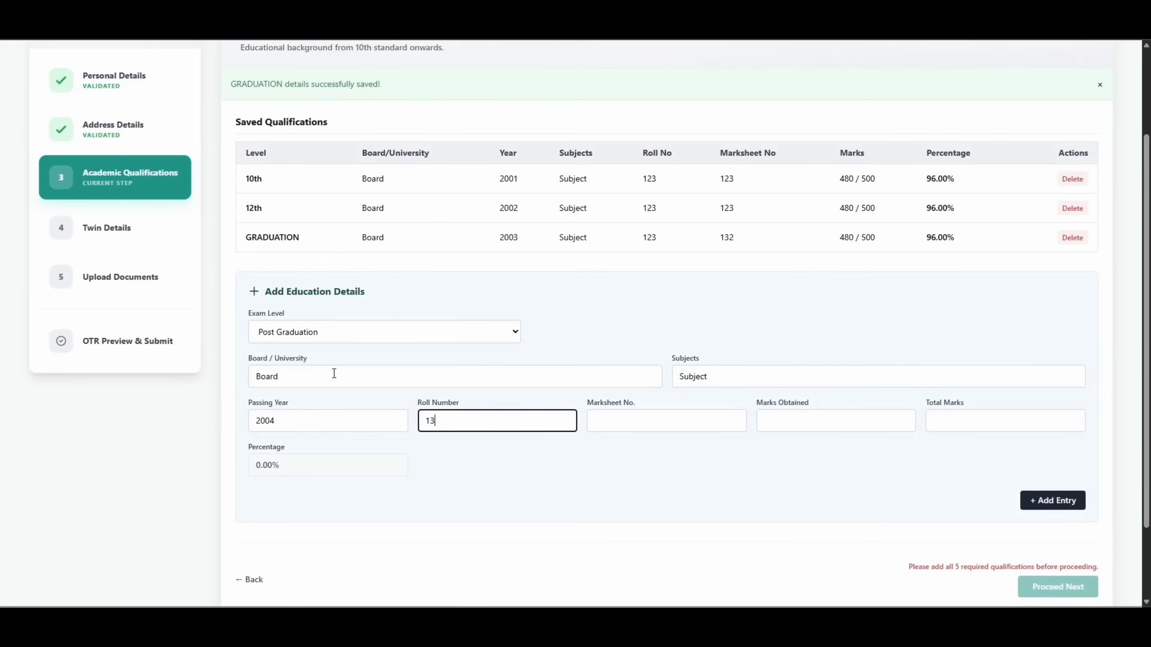
key(BackSpace)
key(BackSpace)
text(123)
key(Tab)
text(1234)
key(Tab)
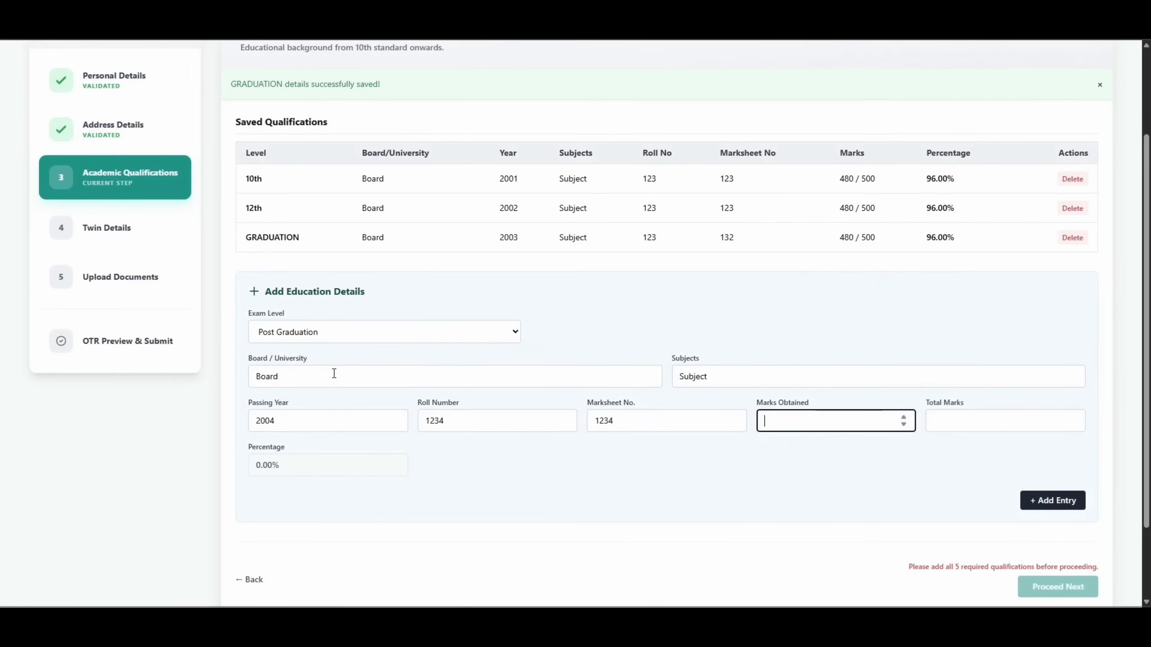
text(480)
key(Tab)
text(500)
key(Return)
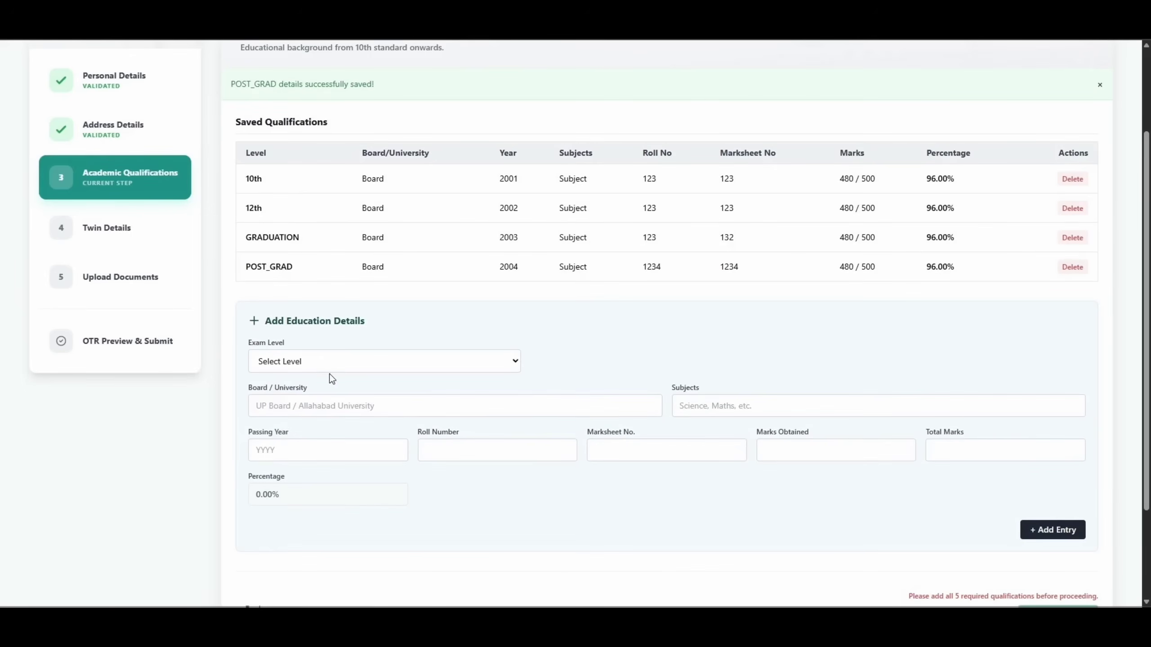
Add the Training Qualification: Board, Subject, 2005, with roll and marksheet numbers, 480 of 500 marks.
click(312, 362)
click(296, 463)
click(314, 405)
text(Board)
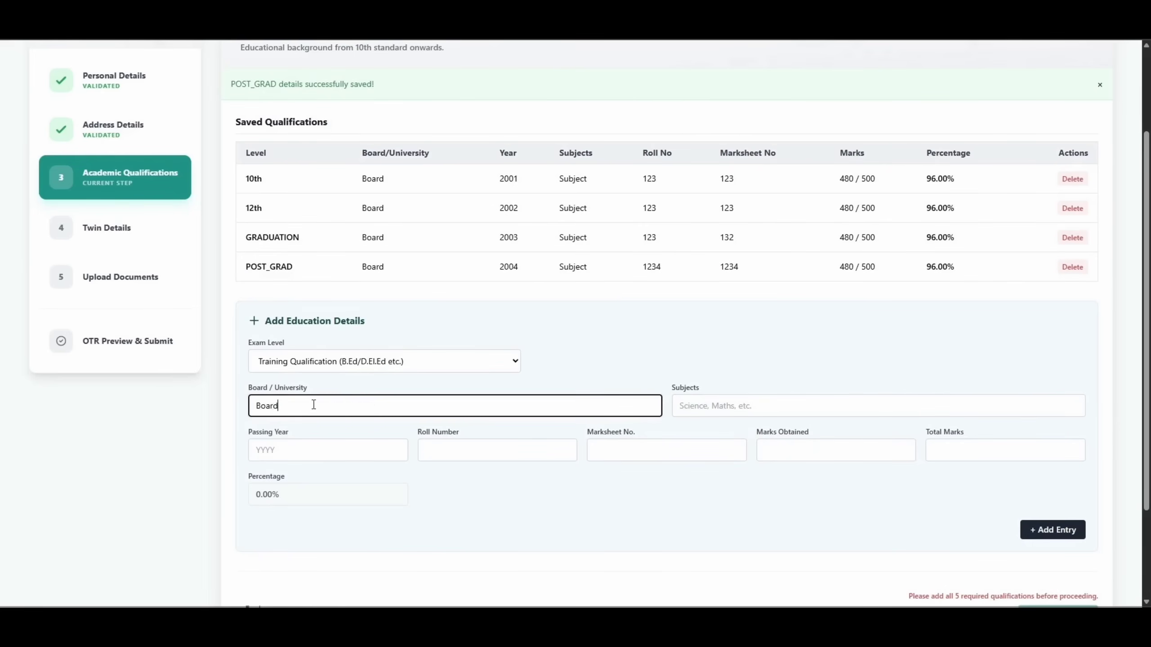
key(Tab)
text(Subject)
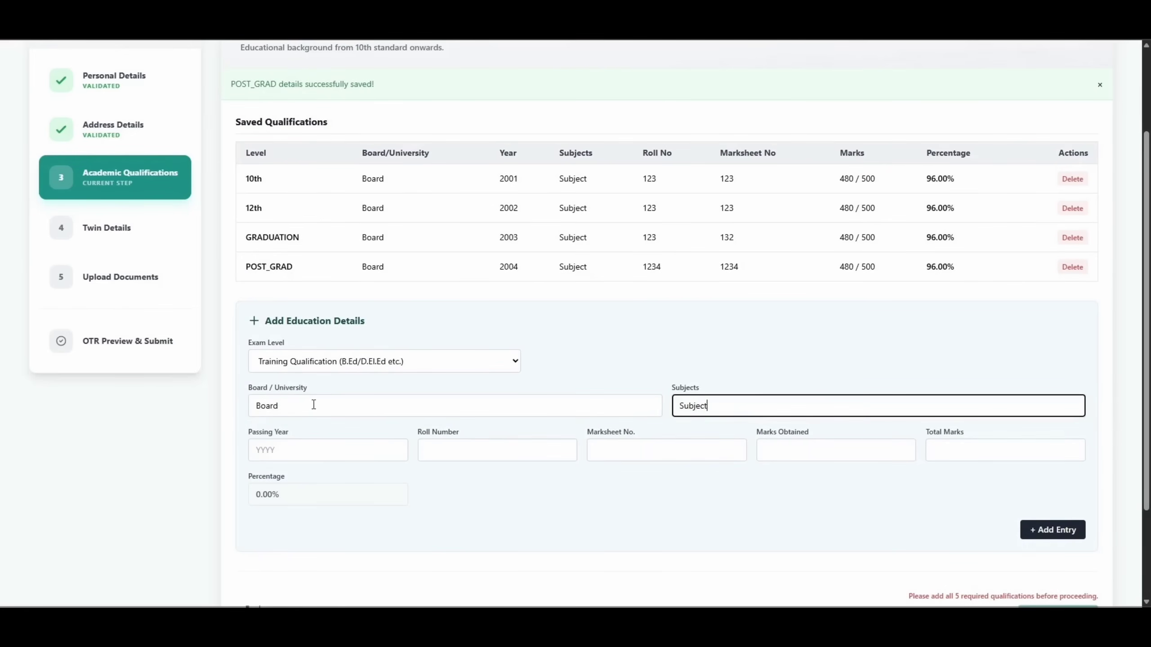
key(Tab)
text(2005)
key(Tab)
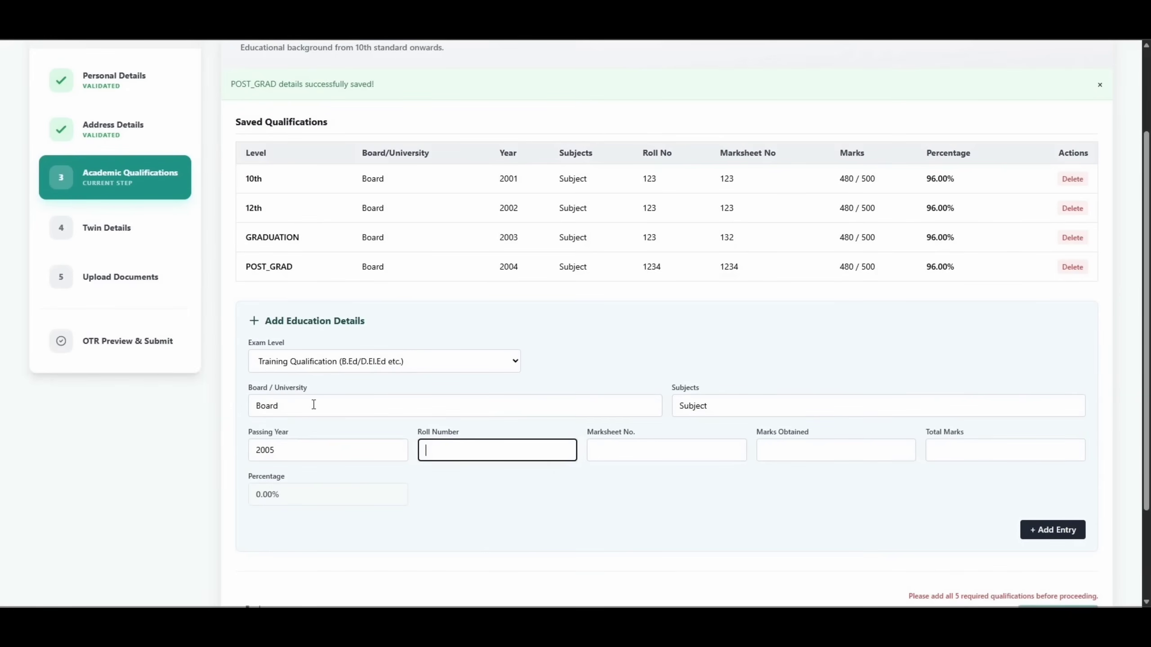
text(12345)
key(Tab)
text(1)
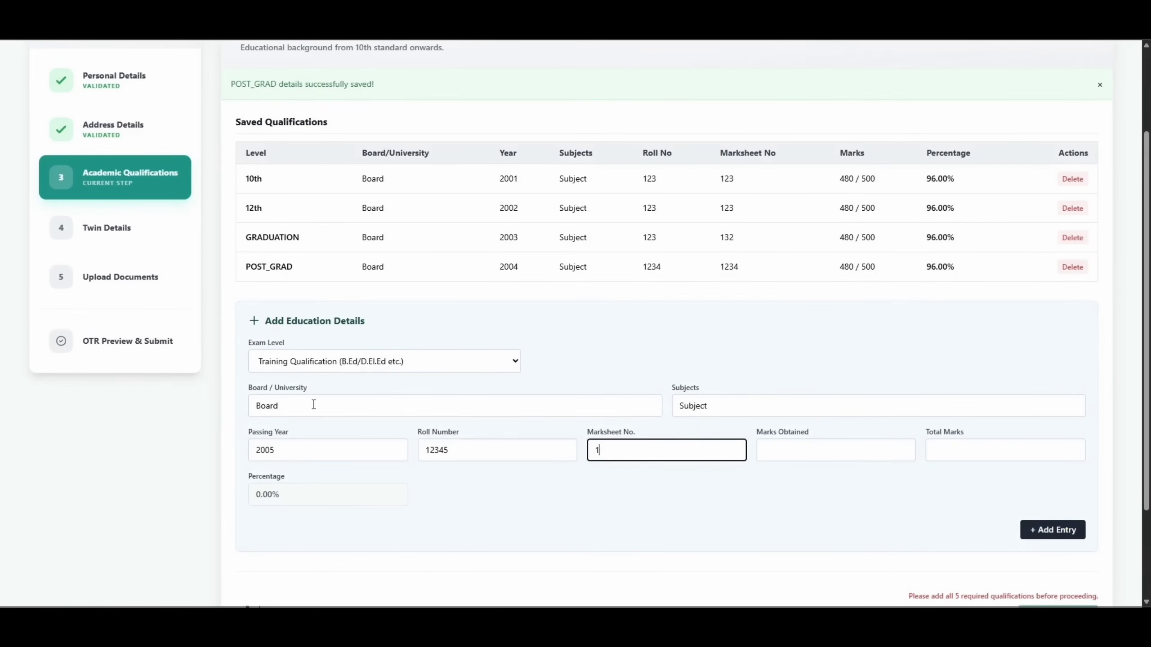
text(2345)
key(Tab)
text(480)
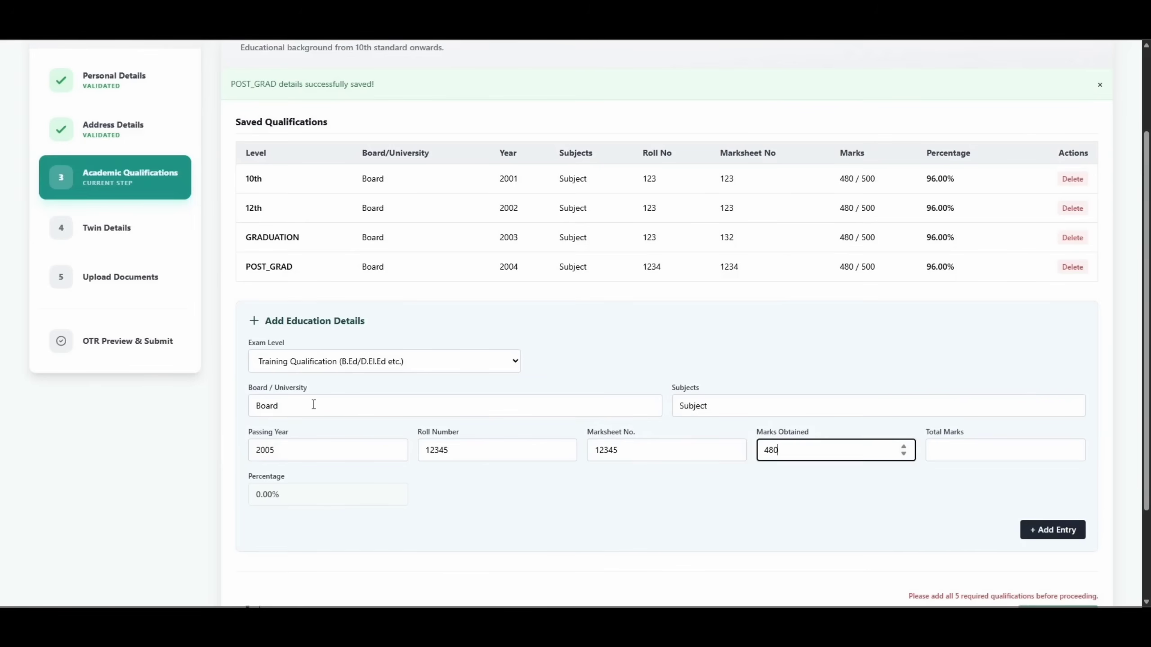
key(Tab)
text(500)
key(Return)
Proceed from Academic Qualifications to the twin details step.
scroll(233, 416, down, 3)
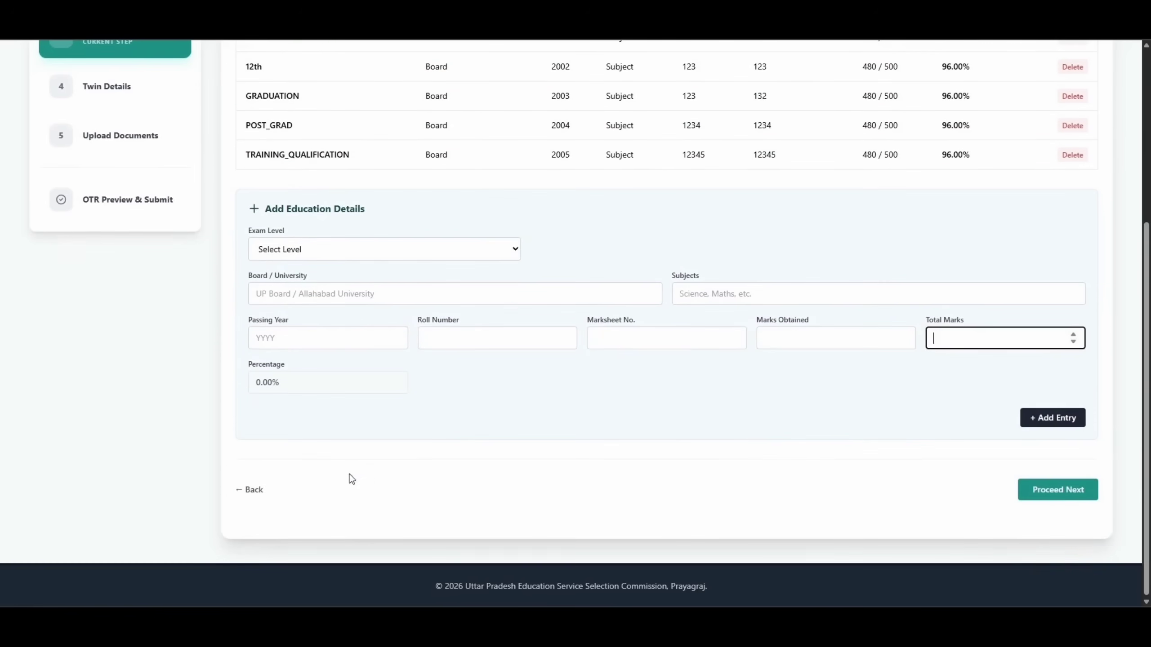
click(347, 255)
click(368, 250)
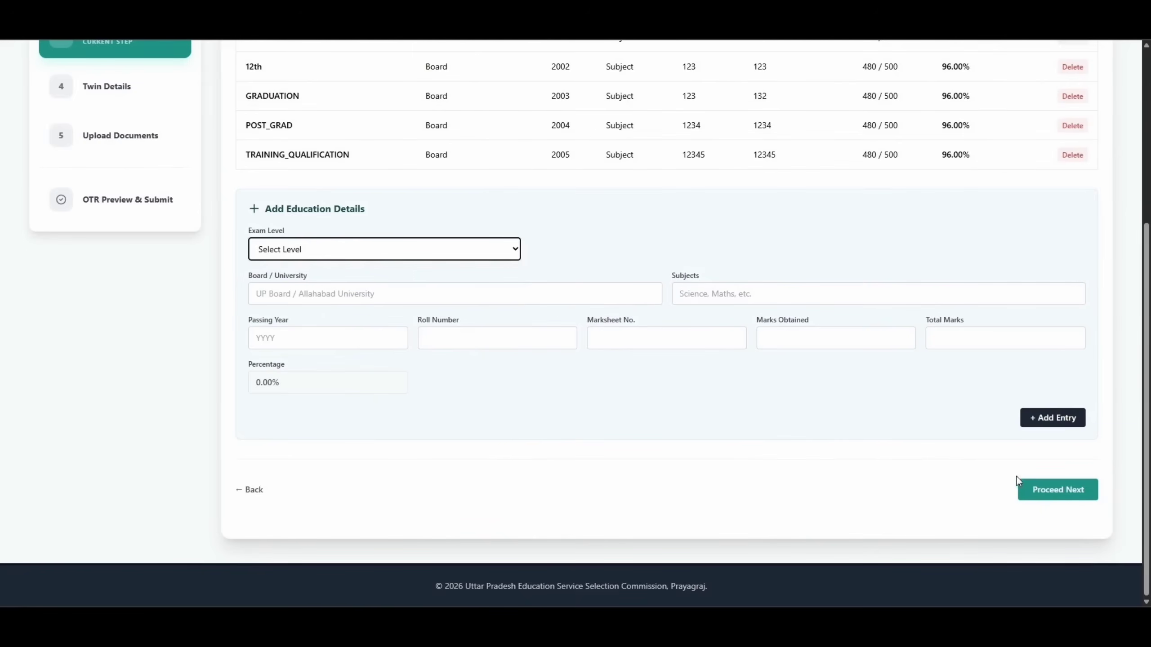
click(1022, 483)
Set the twin question to No and save, moving on to Document Uploads.
click(272, 257)
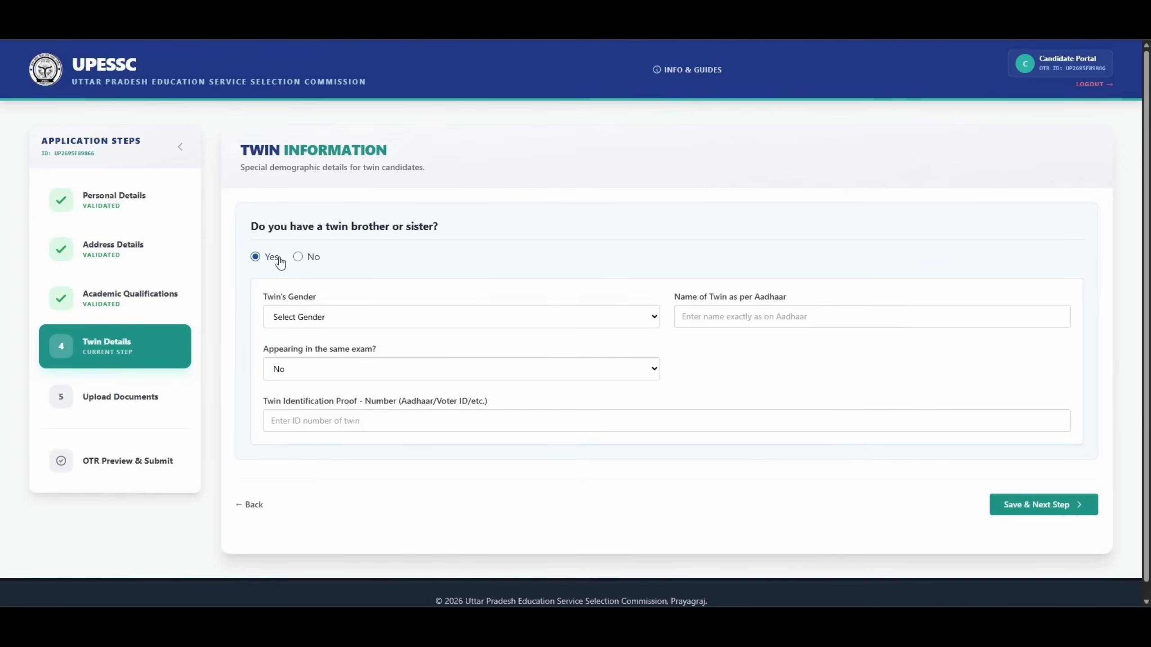
click(328, 313)
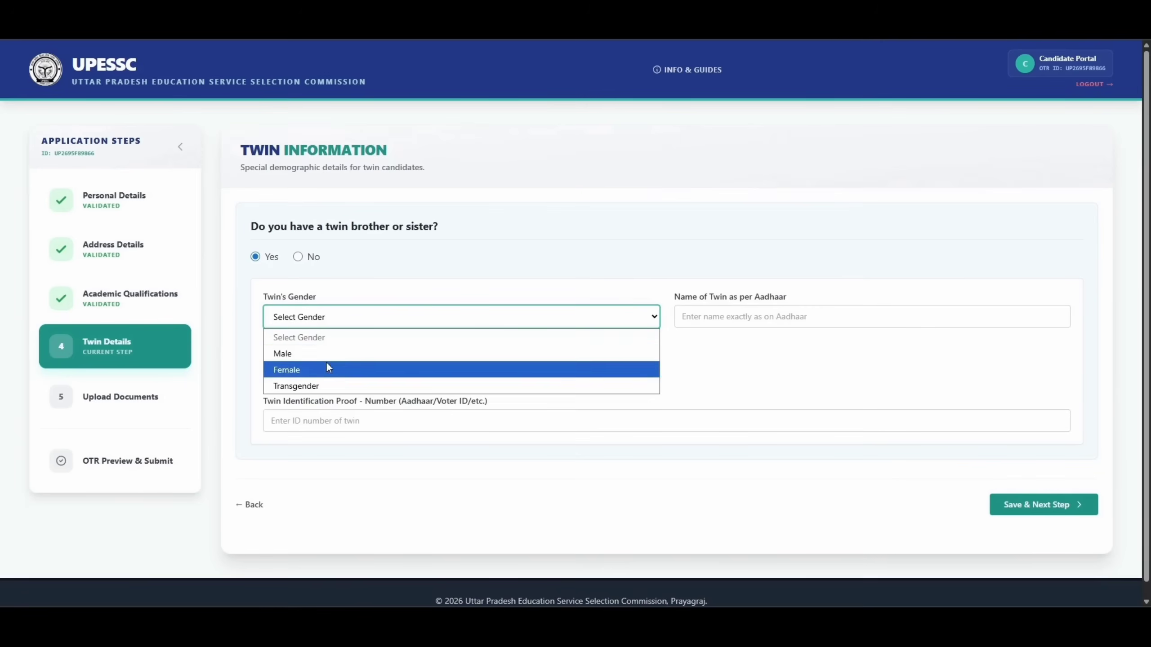
click(859, 307)
click(852, 309)
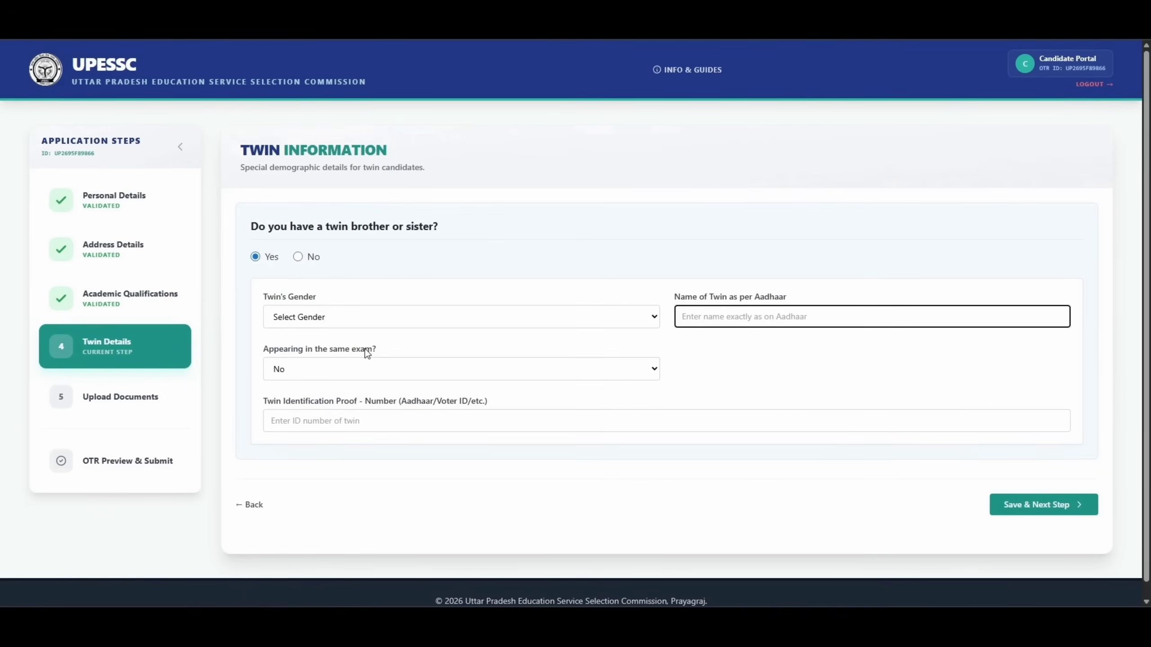
click(349, 369)
click(336, 321)
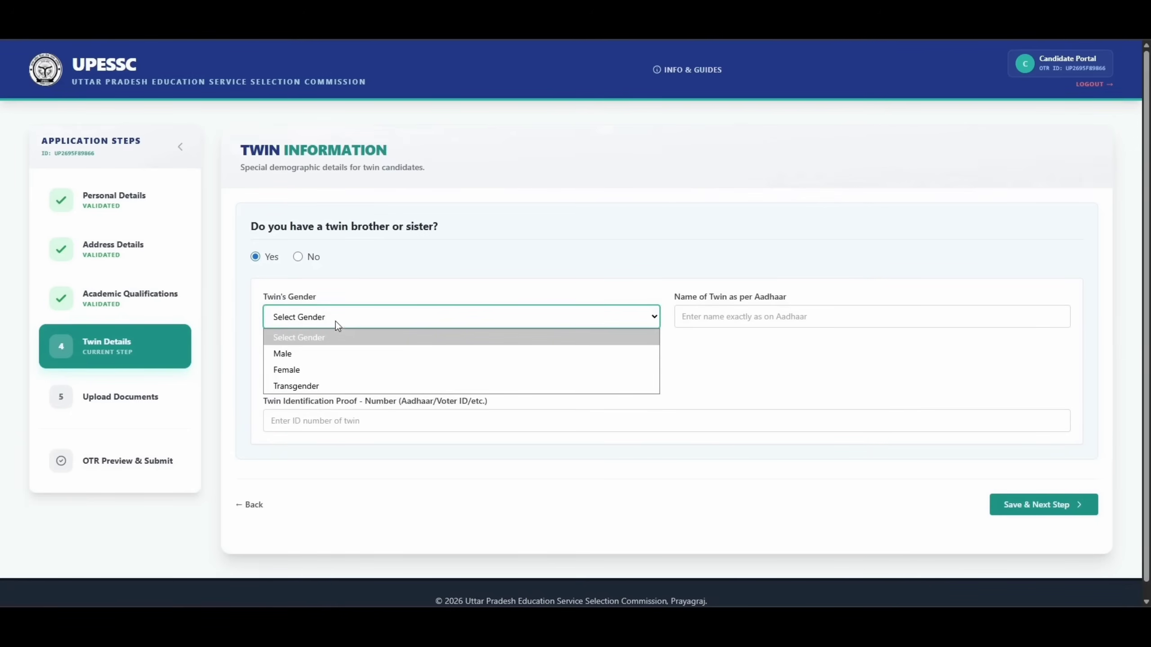
click(298, 257)
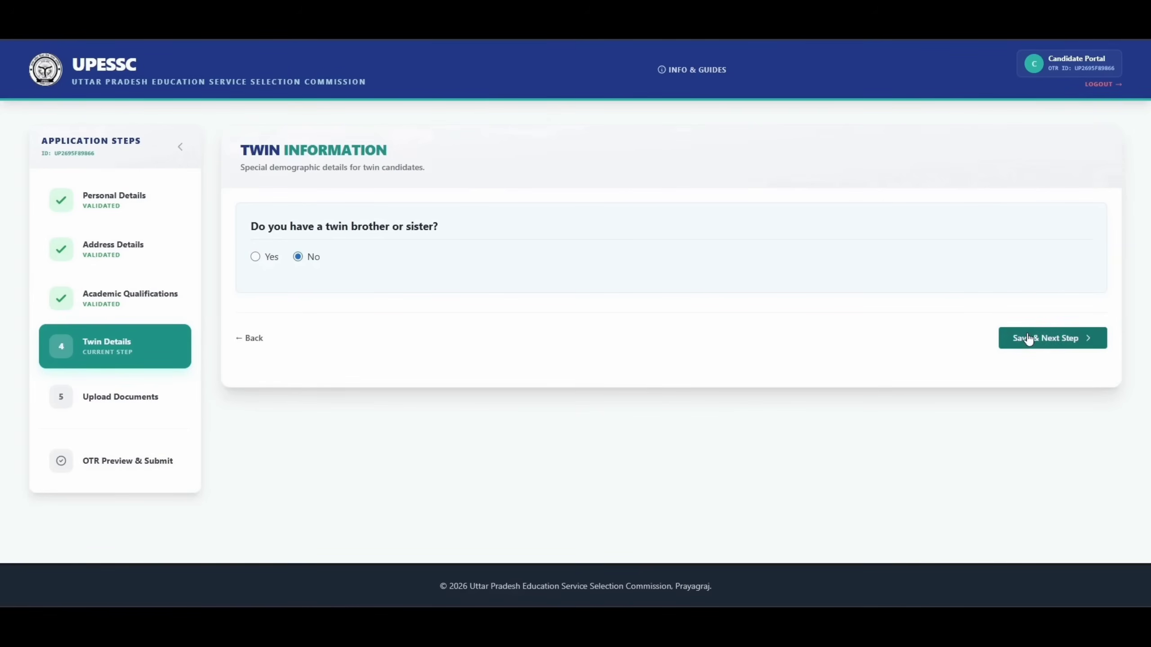
click(1027, 338)
scroll(909, 338, down, 1)
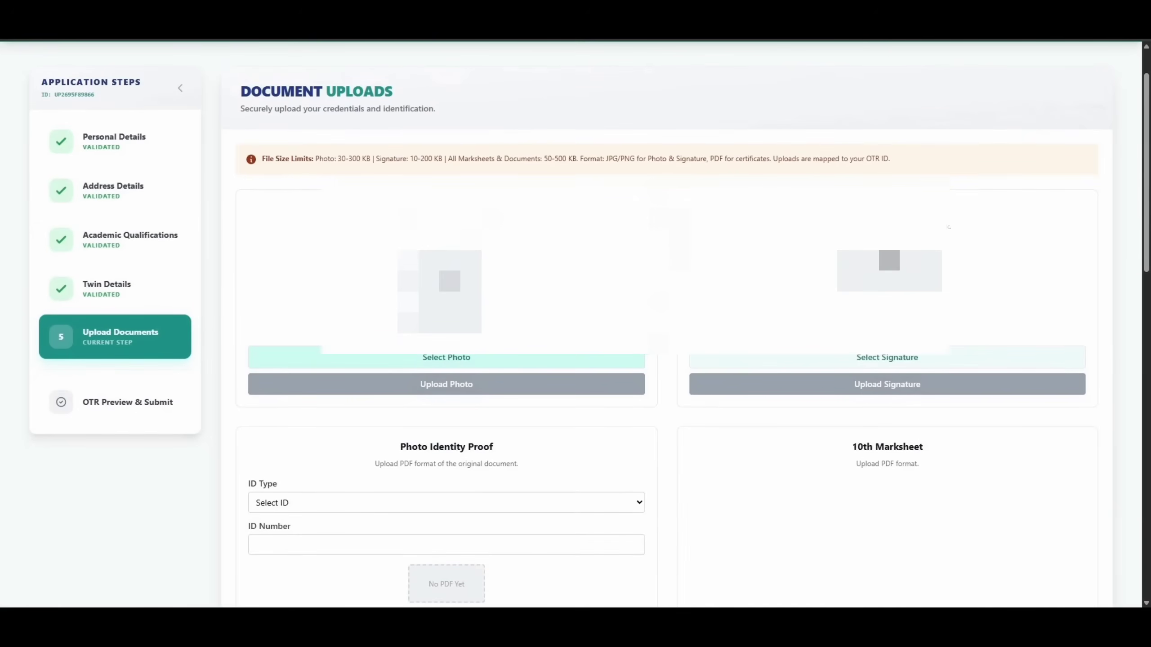
Upload the candidate's photo and signature.
click(476, 385)
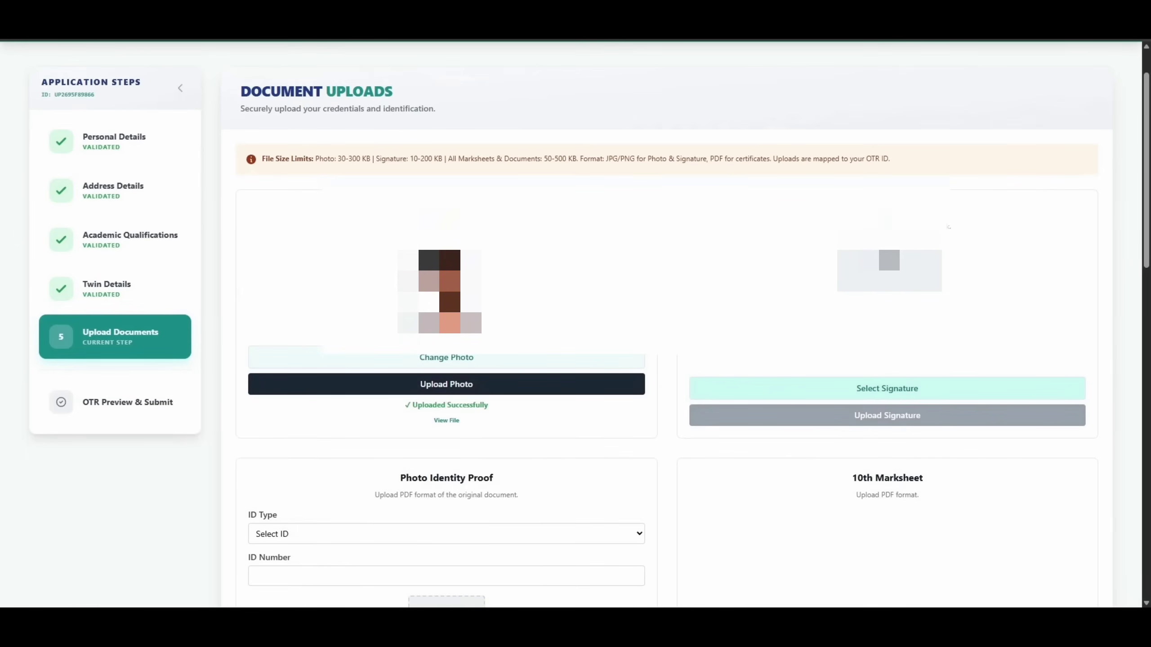
click(824, 410)
scroll(631, 406, down, 3)
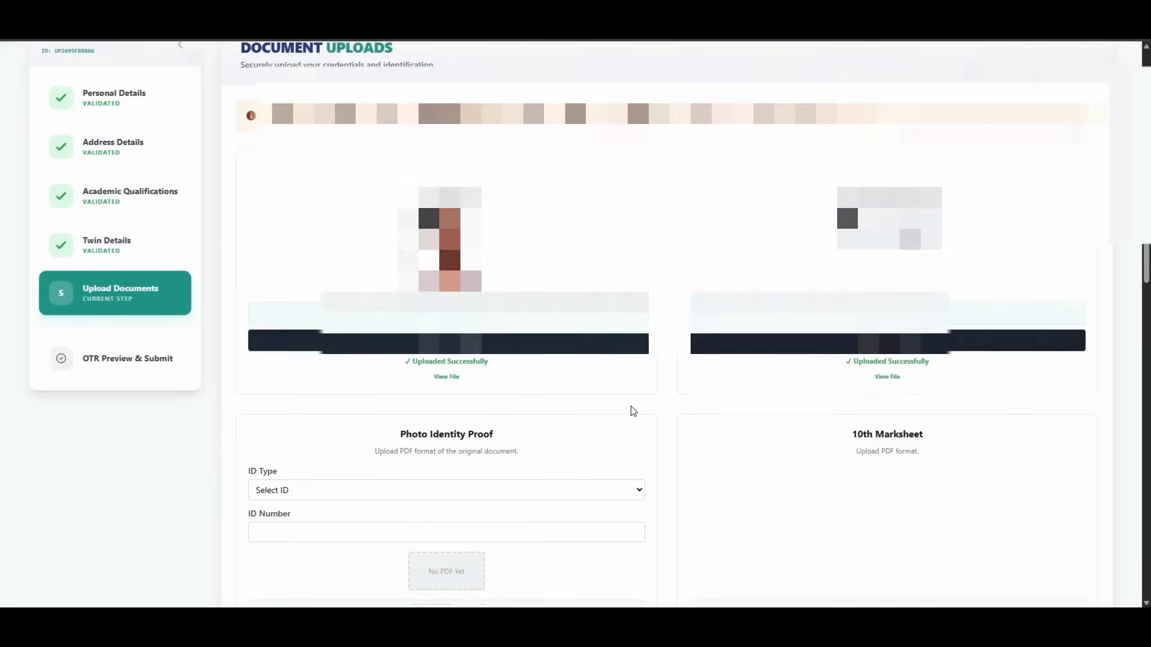
Set the ID type to Aadhaar Card, enter the ID number and upload the ID proof PDF.
click(523, 415)
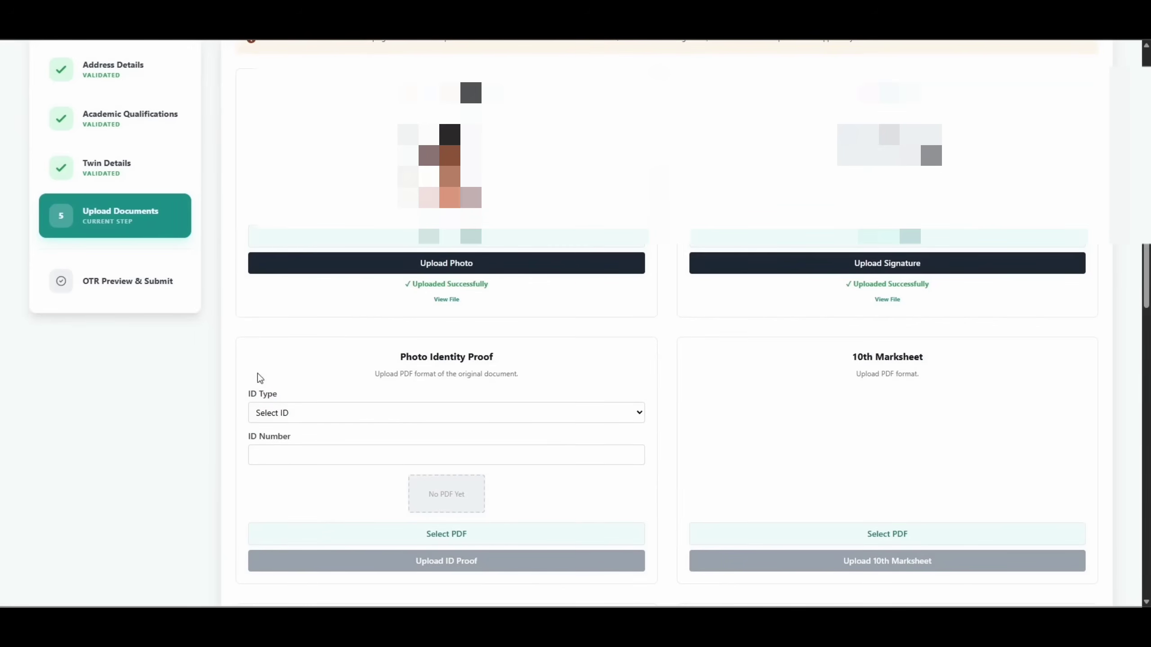
click(300, 411)
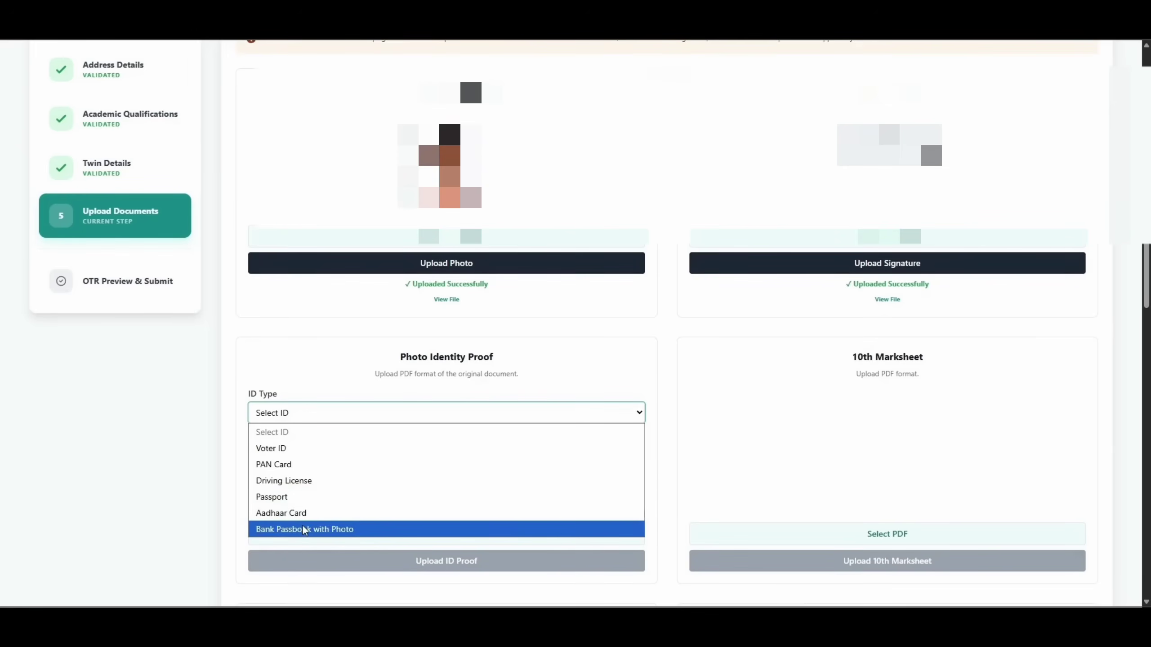
click(302, 487)
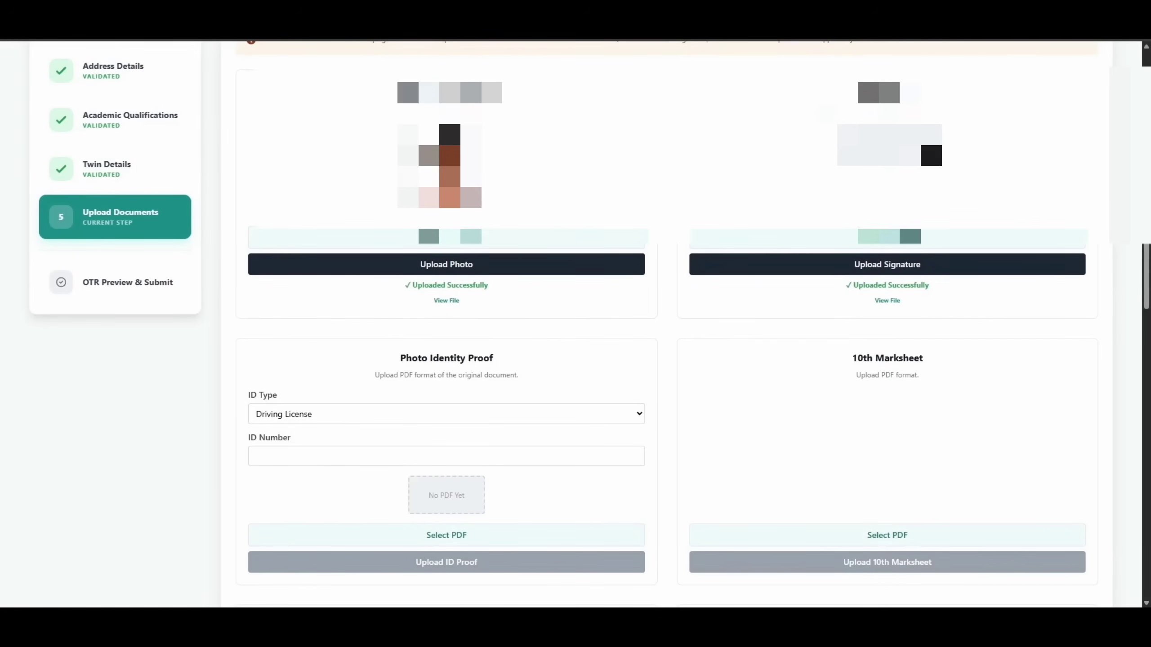
click(537, 415)
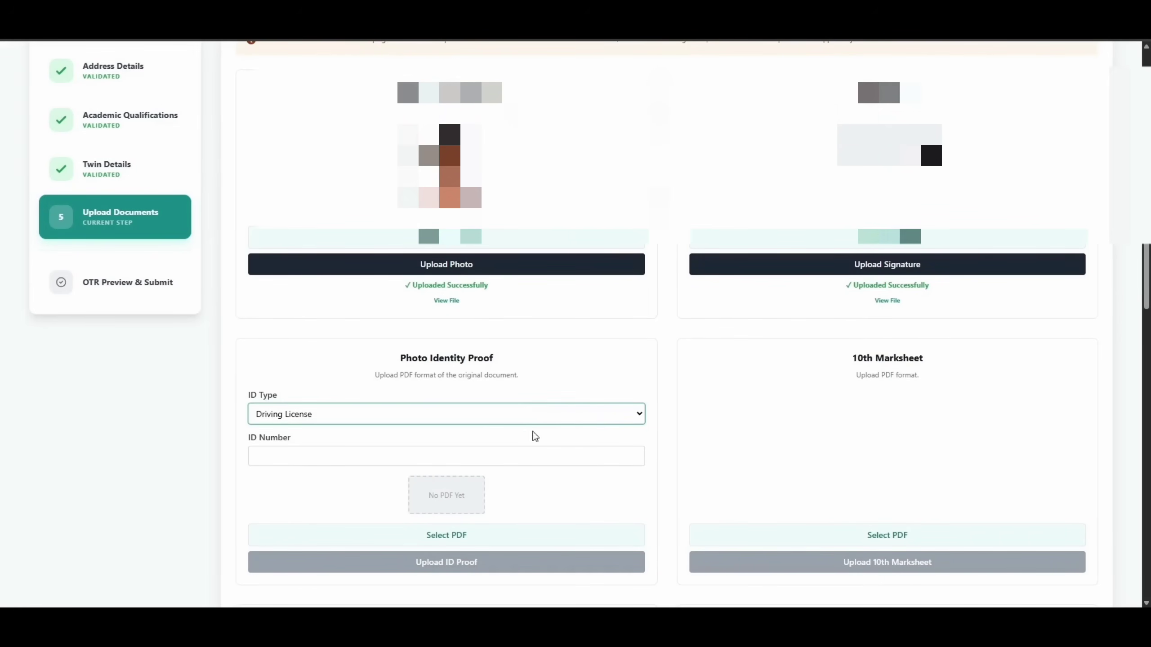
click(504, 503)
click(493, 459)
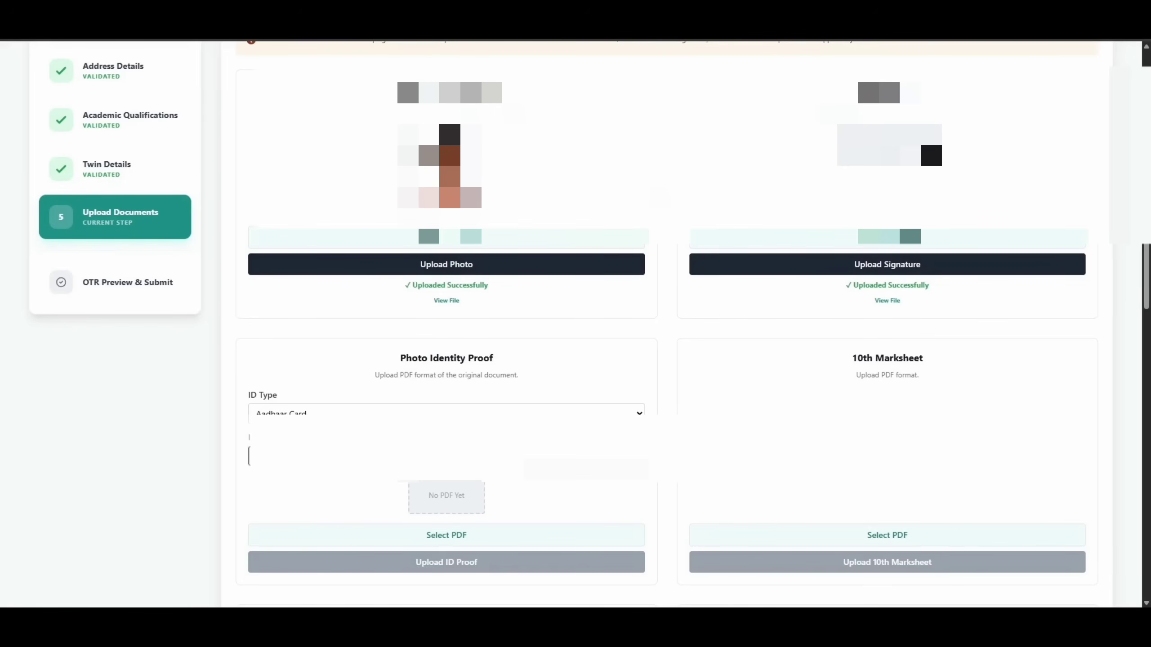
click(453, 539)
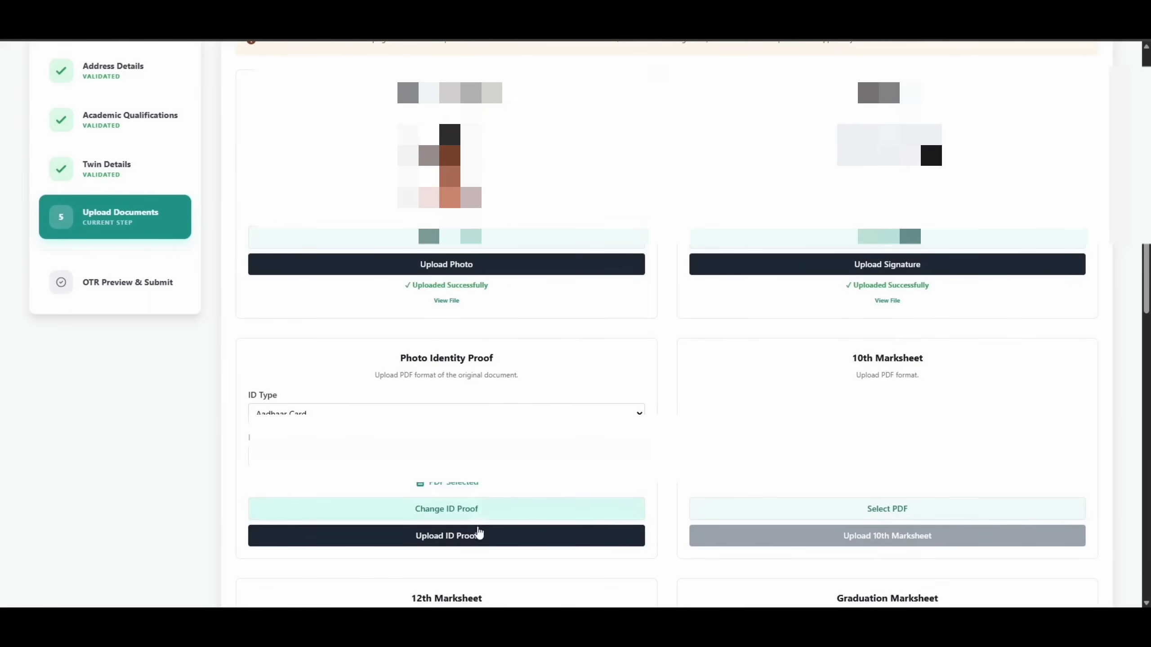
click(476, 542)
Upload the 10th, 12th and graduation marksheets plus the category and training certificates.
scroll(982, 501, down, 1)
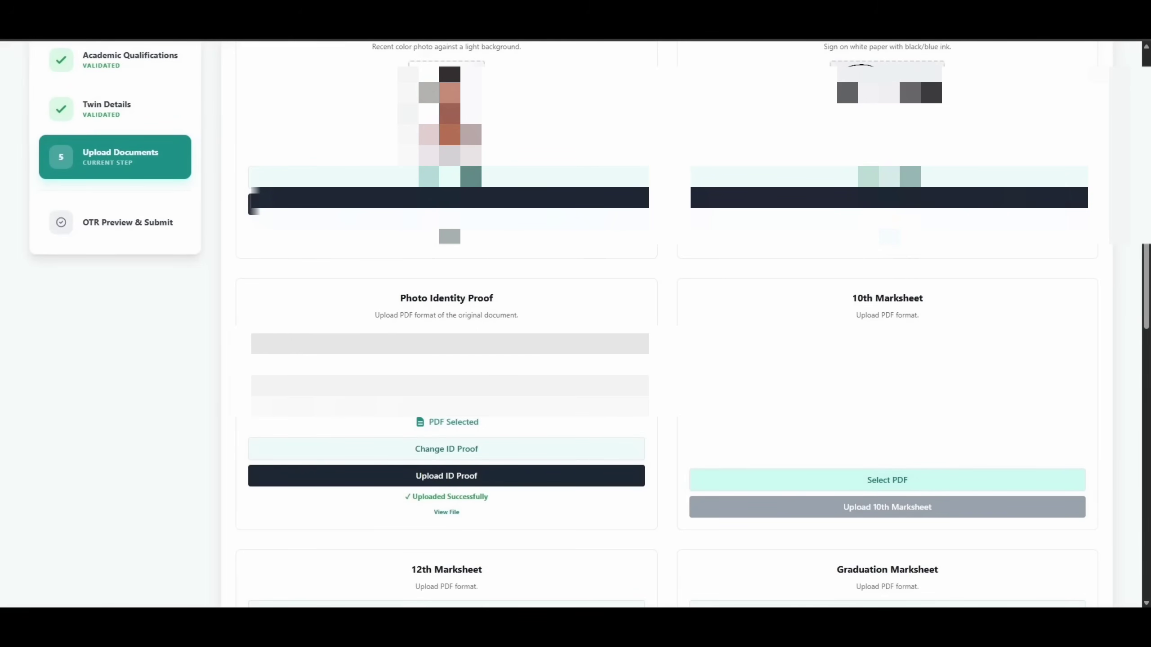
click(816, 511)
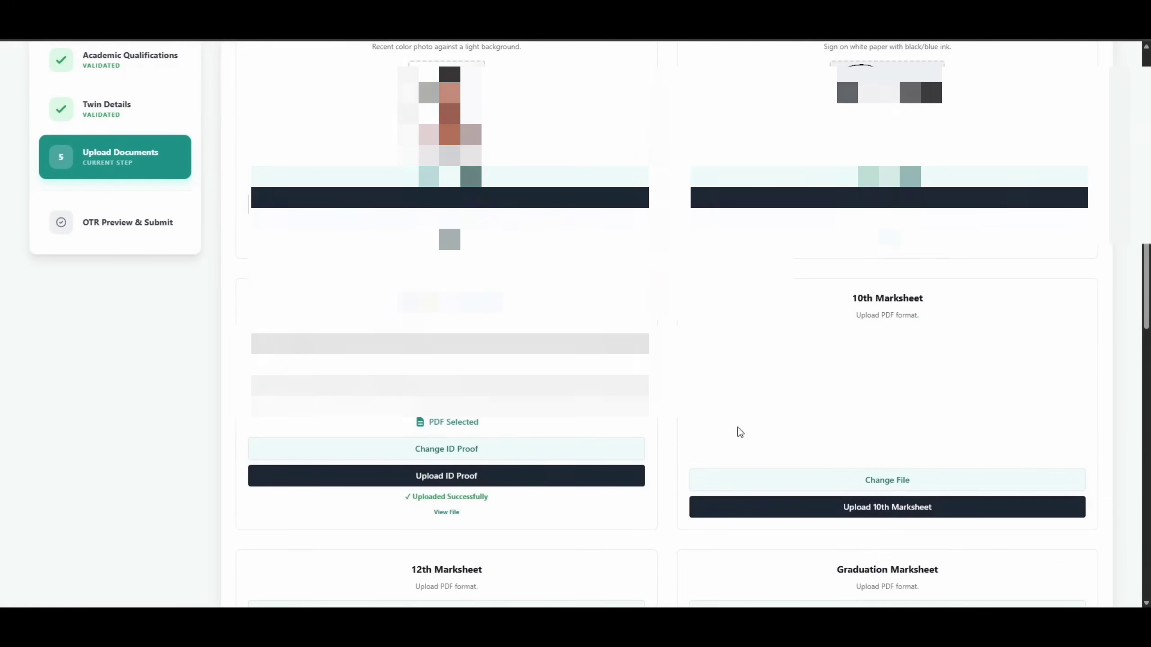
scroll(740, 433, down, 5)
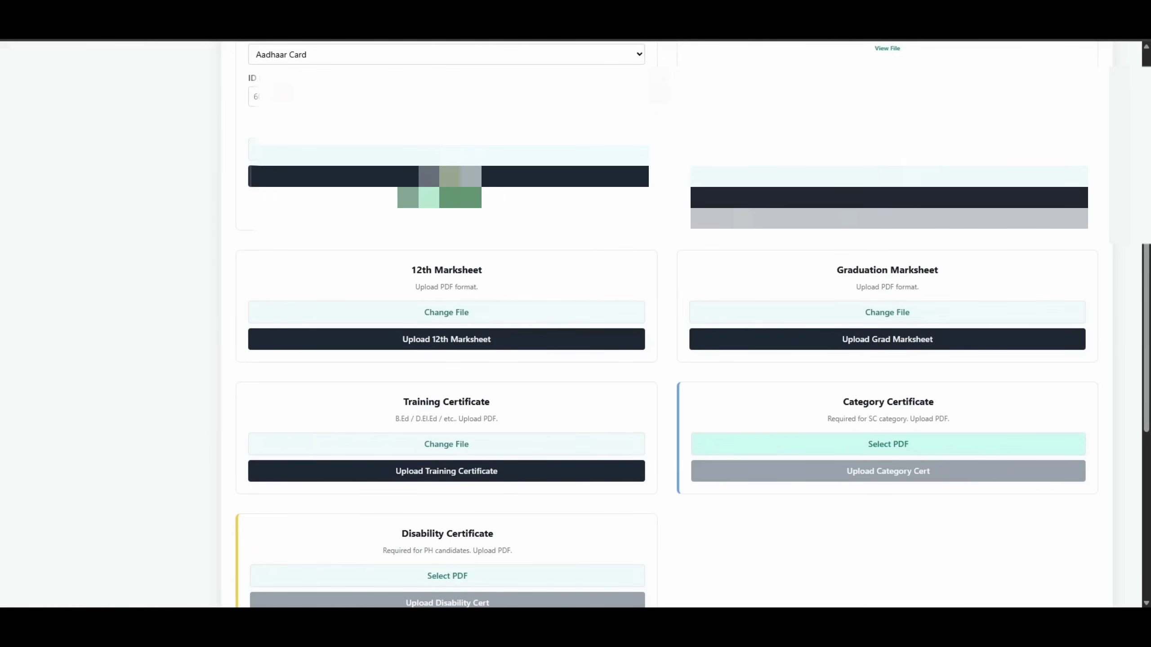
click(704, 343)
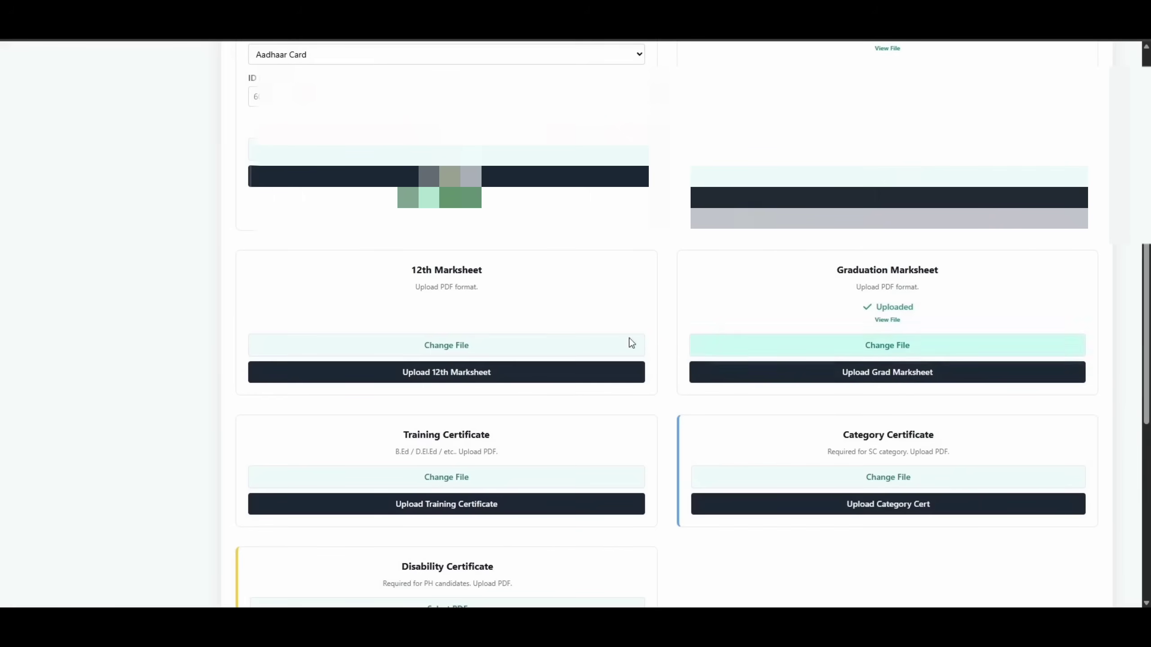
click(584, 372)
click(713, 504)
click(593, 542)
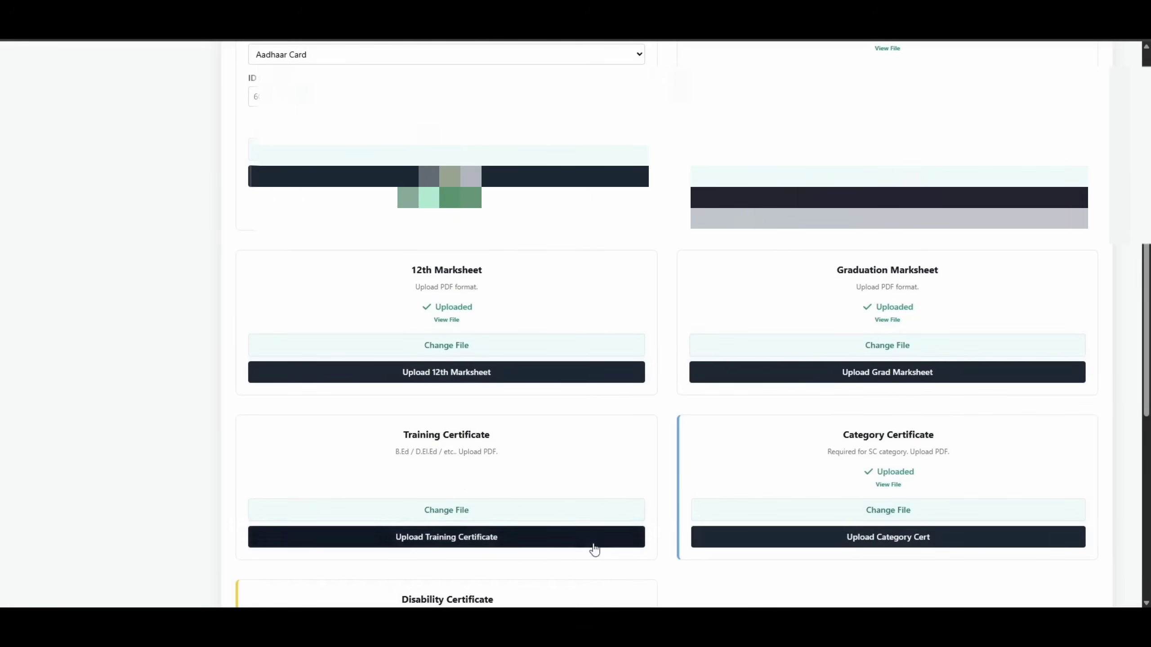
Upload the disability certificate PDF and the handwritten declaration image.
scroll(593, 546, down, 5)
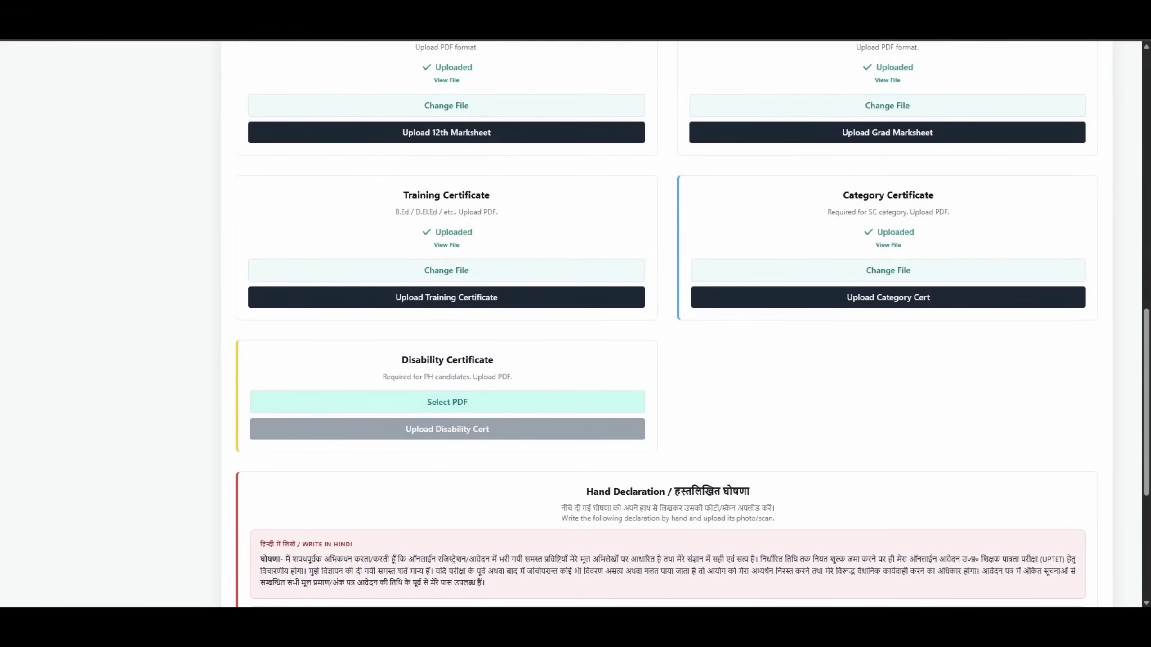
click(467, 405)
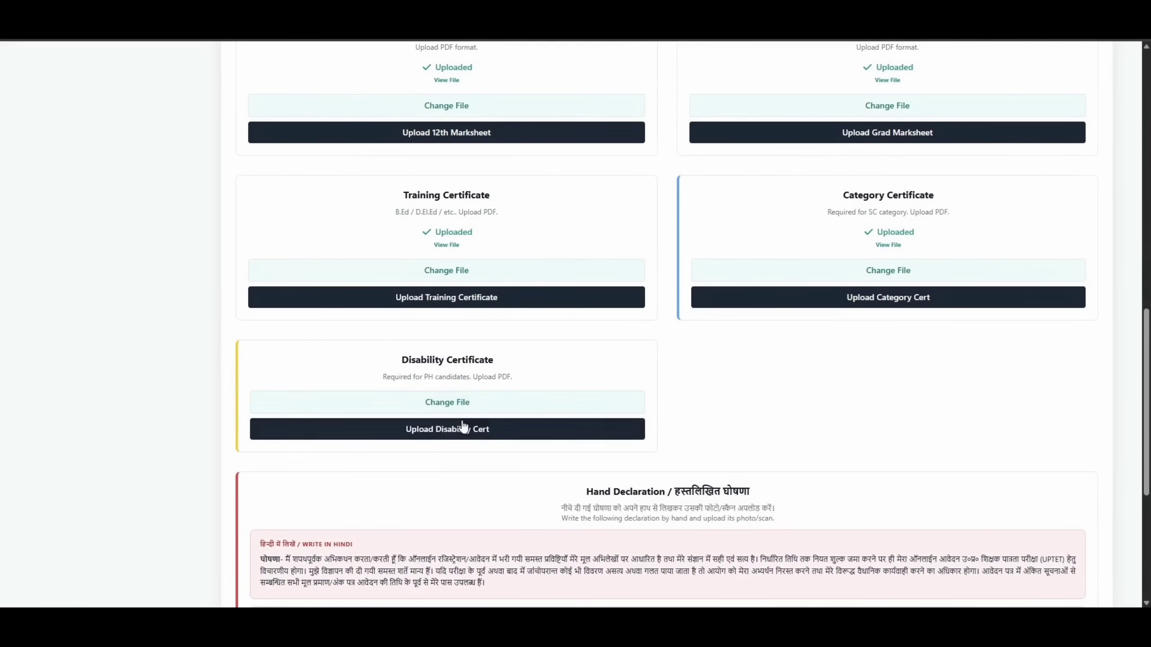
click(458, 436)
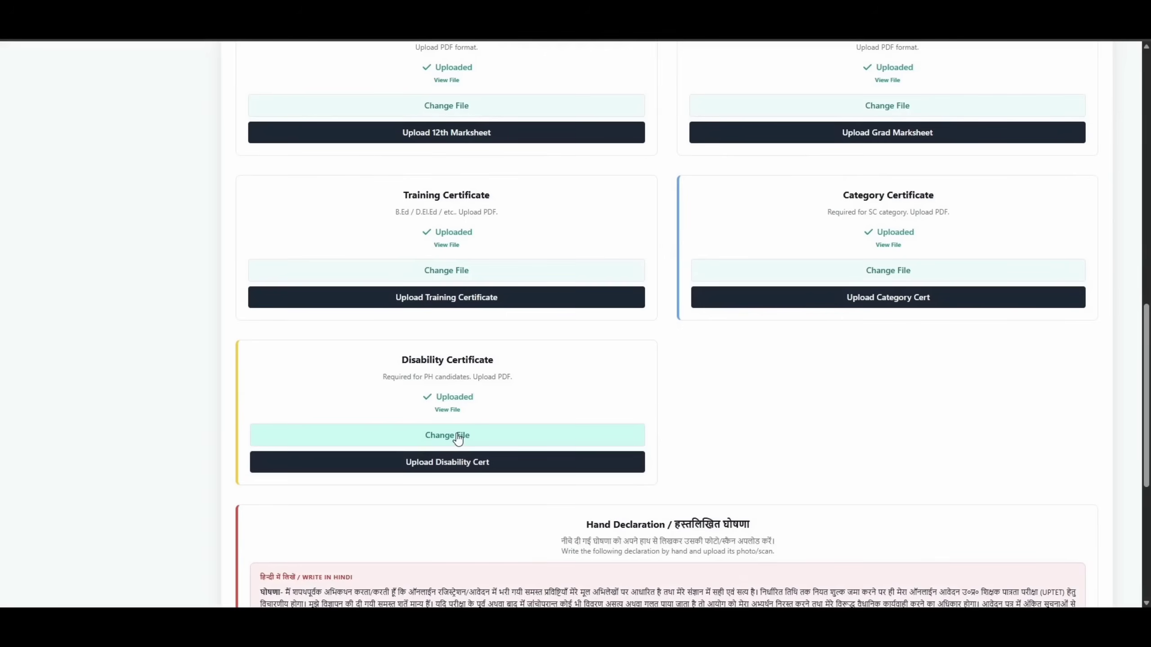
scroll(498, 408, down, 5)
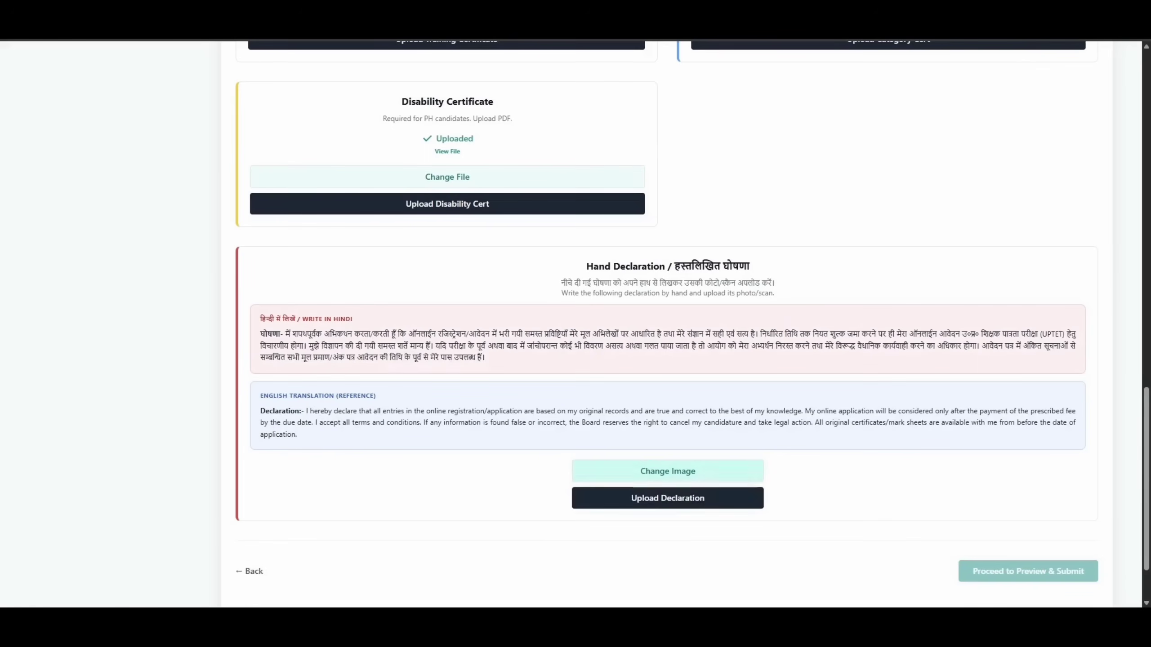
click(702, 497)
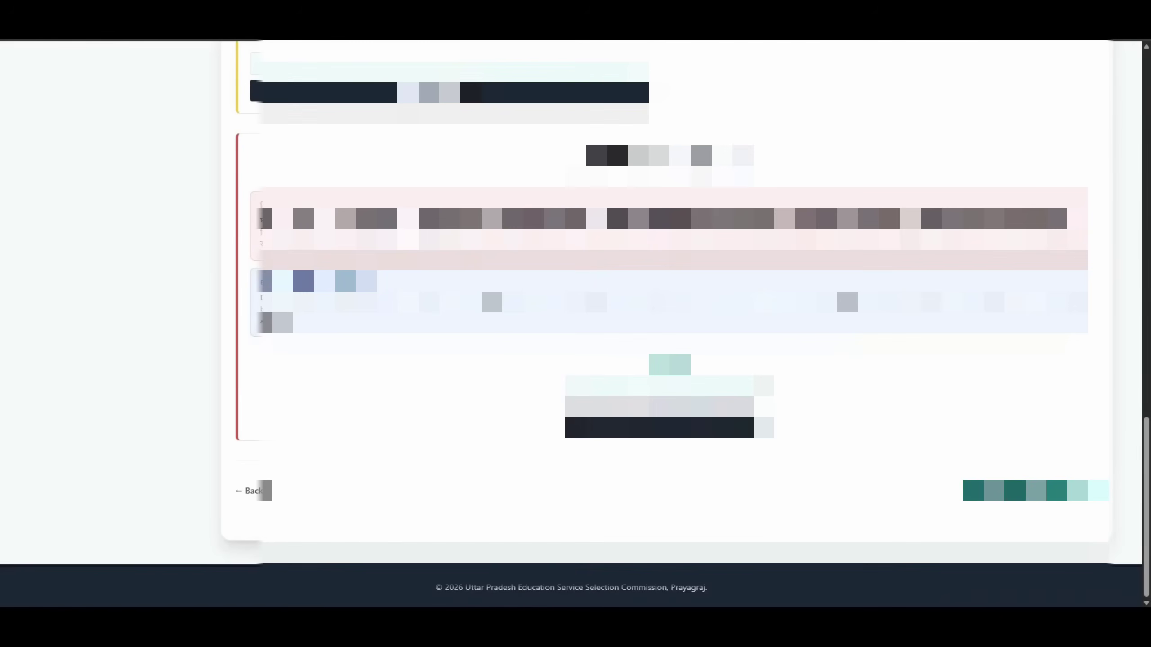
Open the OTR preview, tick the profile declaration and click Complete OTR Profile.
click(1029, 491)
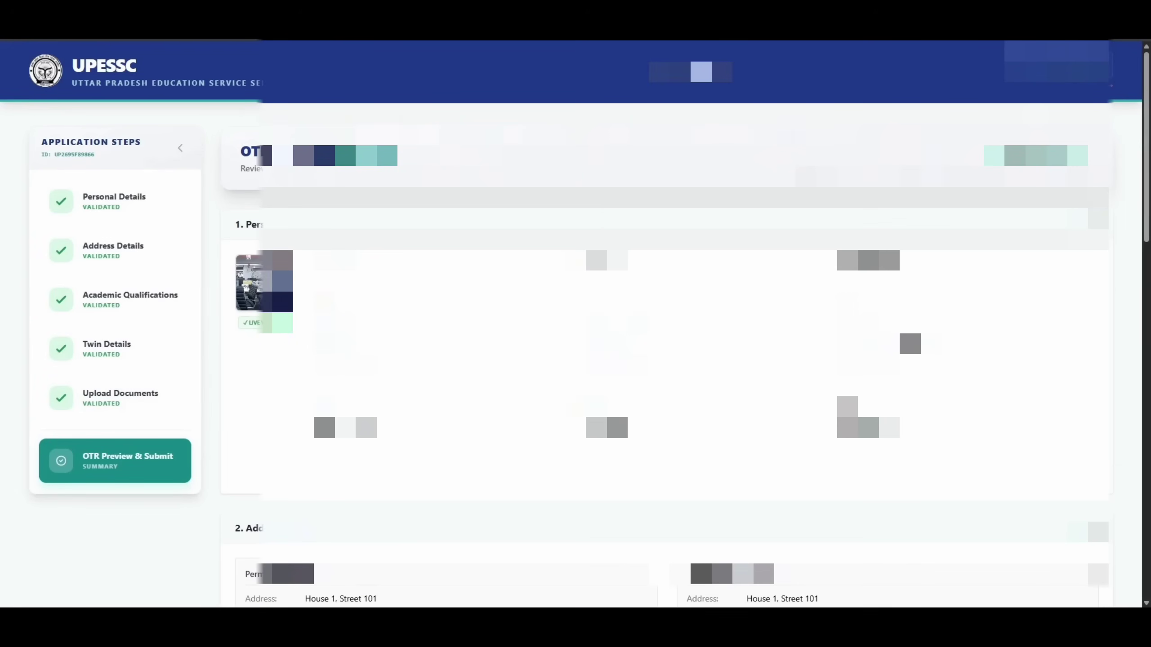
scroll(575, 317, down, 7)
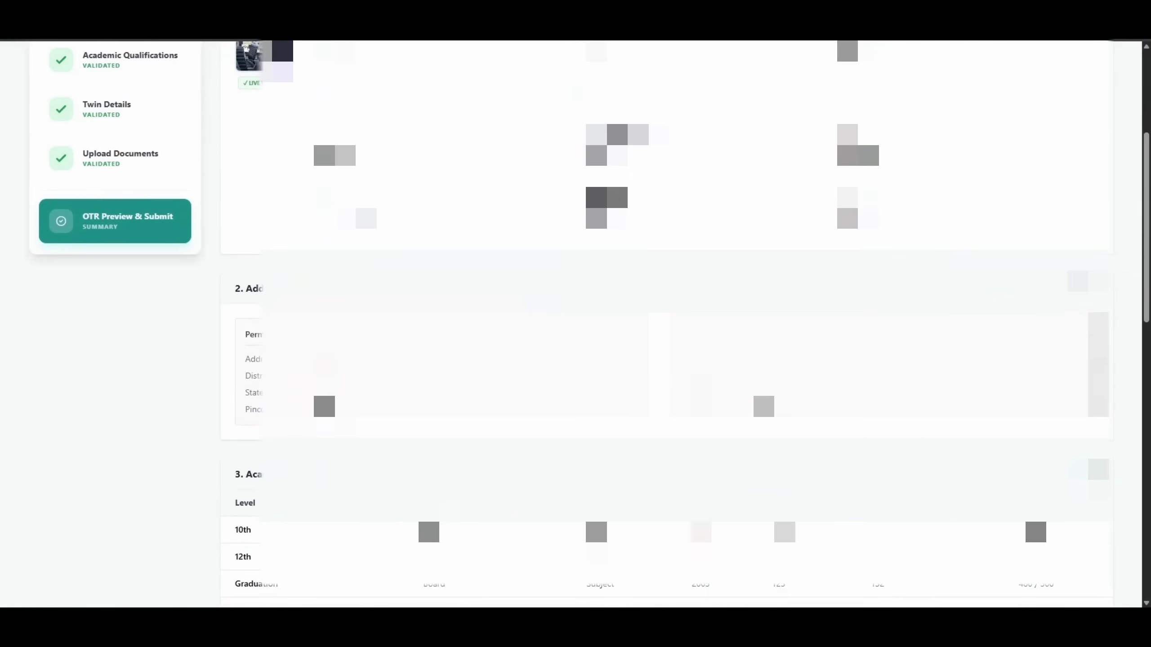
scroll(576, 317, down, 8)
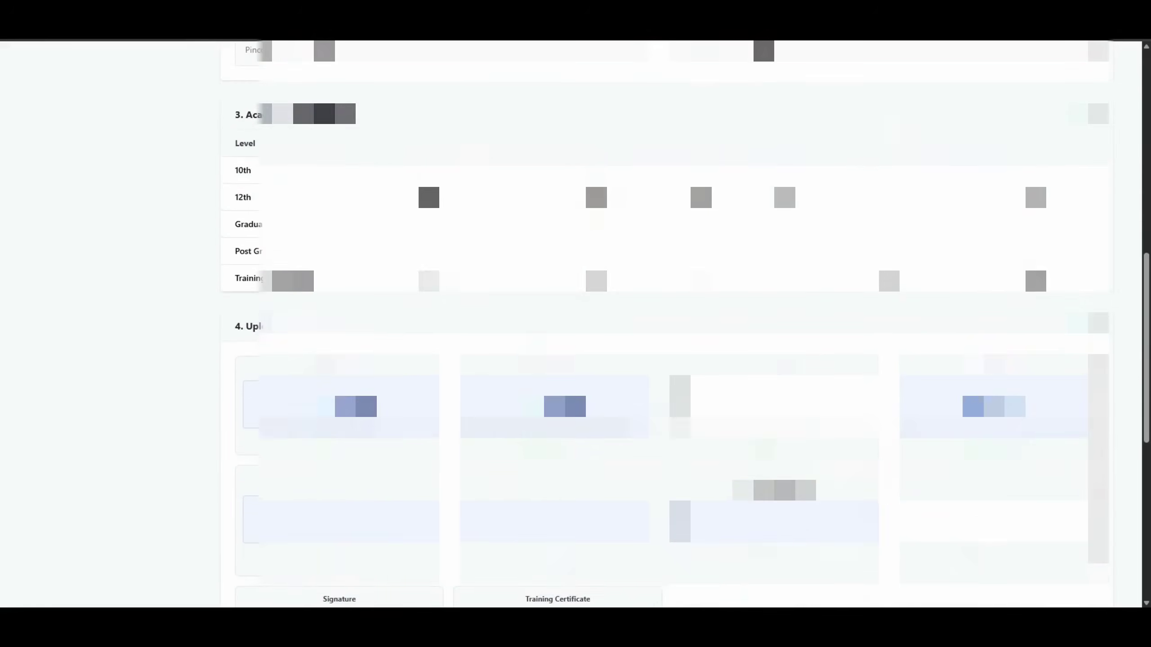
scroll(519, 328, down, 7)
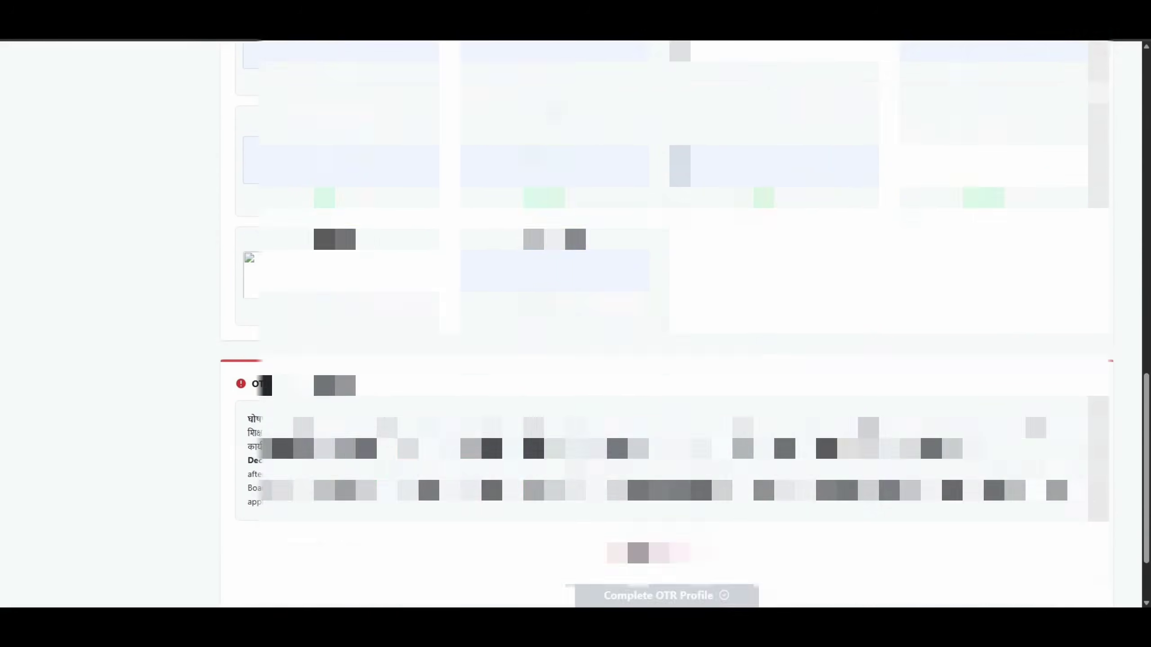
scroll(516, 324, up, 1)
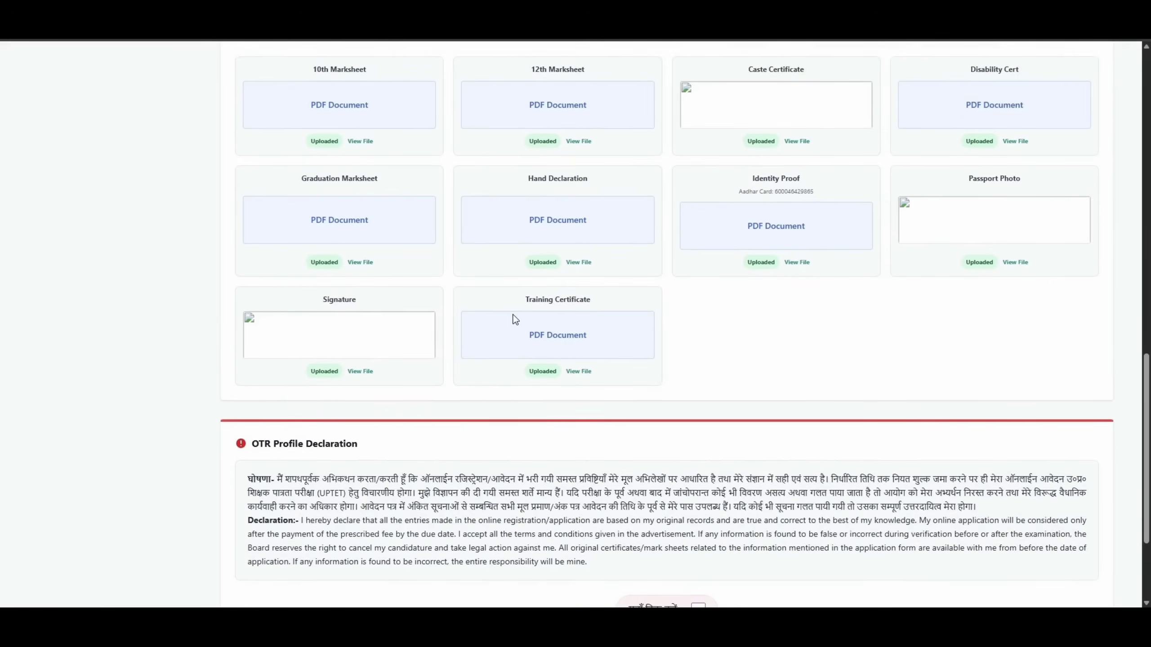
scroll(515, 319, down, 1)
scroll(515, 319, down, 2)
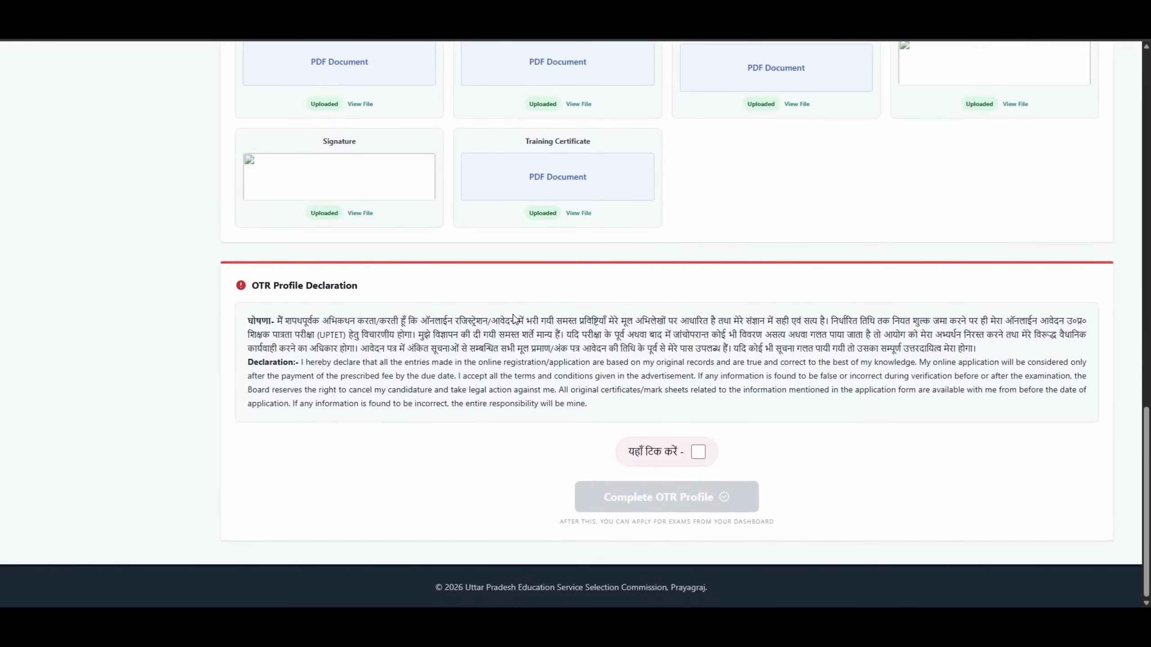
click(698, 452)
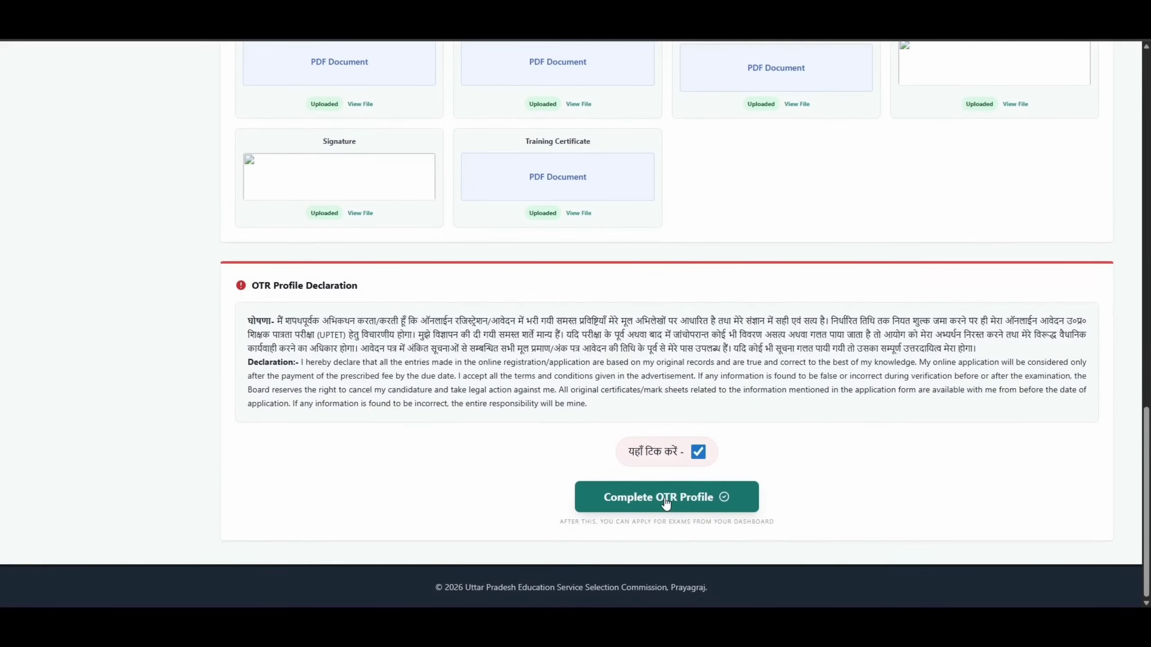
click(665, 498)
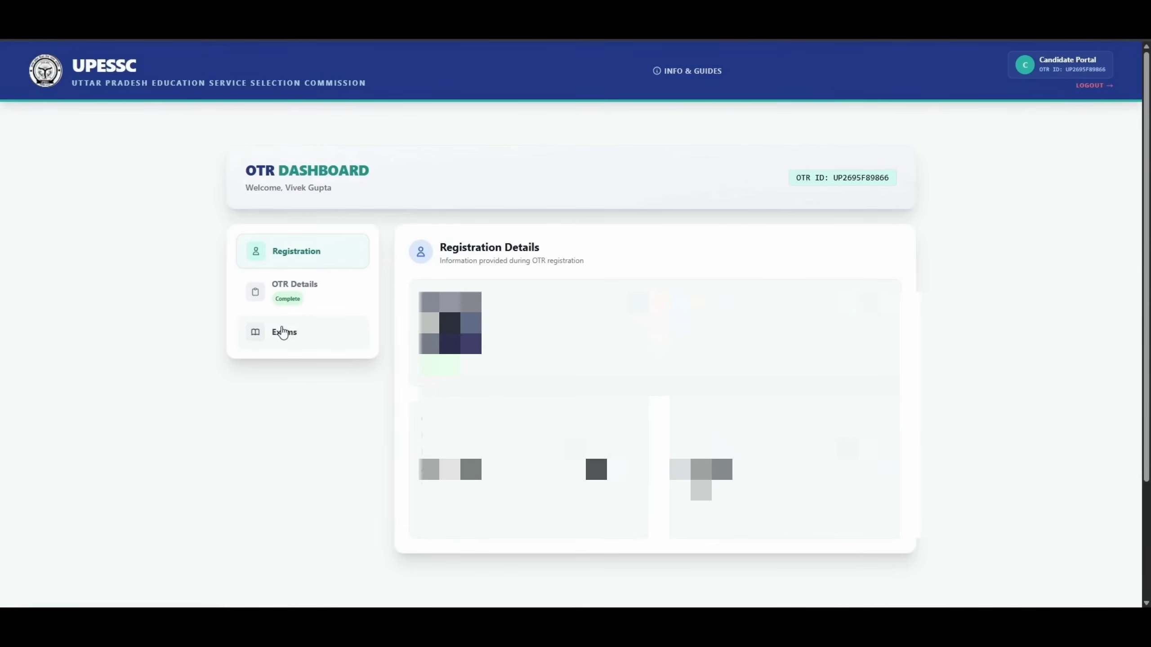
From the OTR checklist, go to the Exams list and apply for UPTET 2026.
click(303, 306)
scroll(570, 333, down, 3)
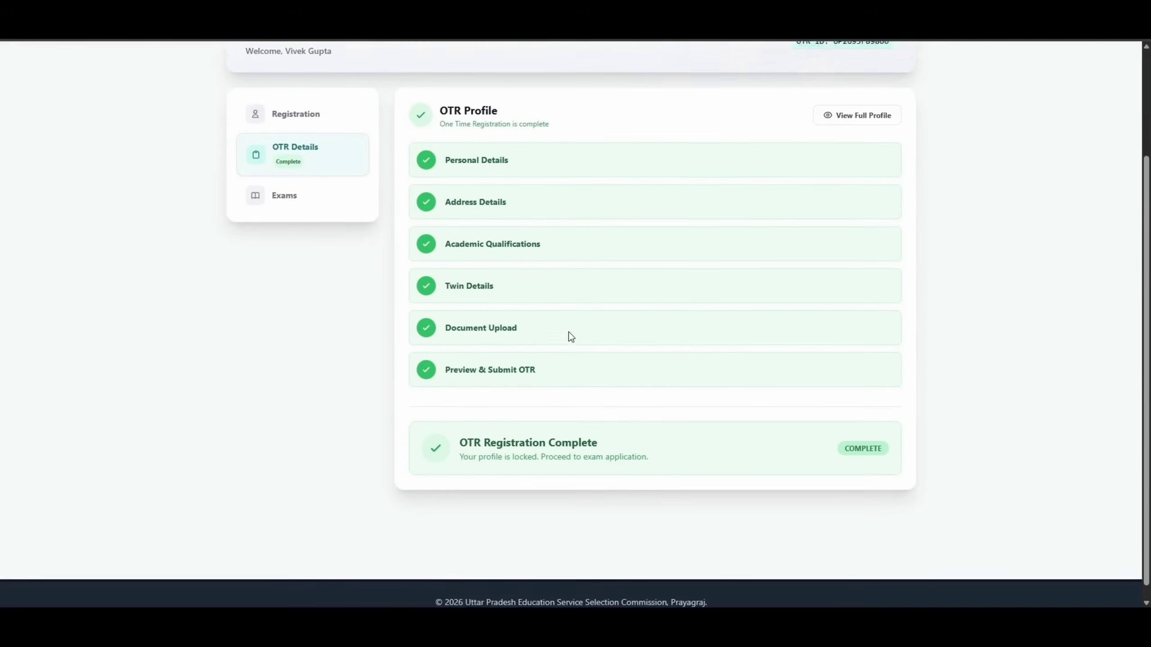
scroll(570, 337, up, 2)
click(280, 241)
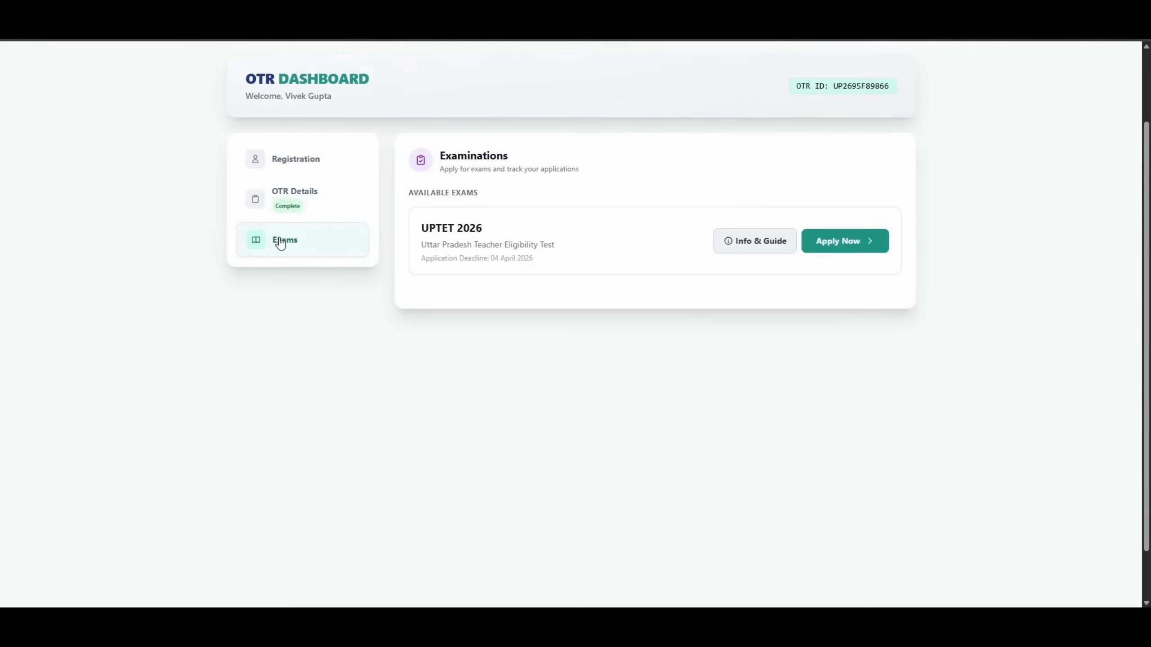
scroll(725, 313, up, 2)
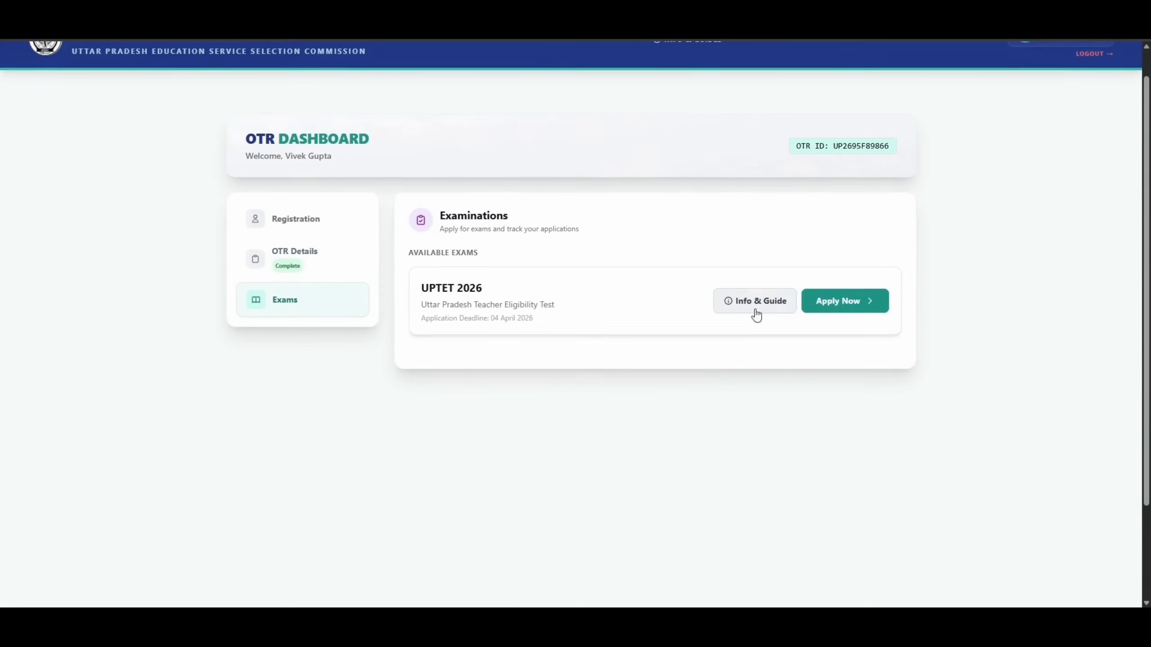
click(836, 305)
click(448, 337)
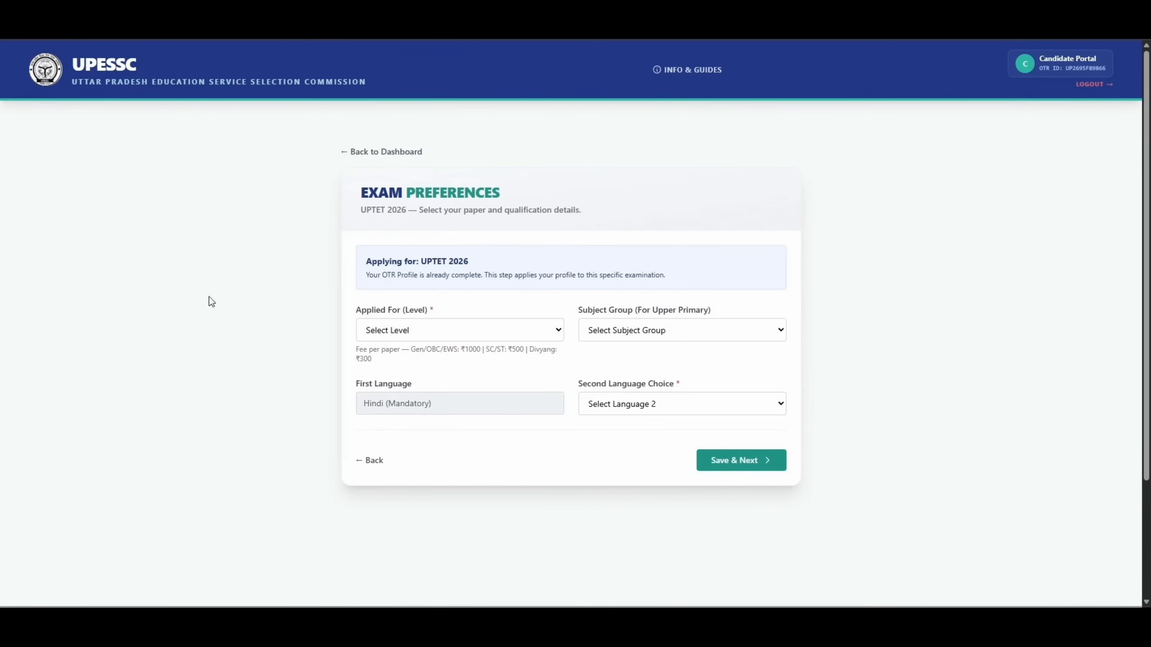
Choose Paper-I: Primary (Class 1-5) as the exam level.
click(457, 323)
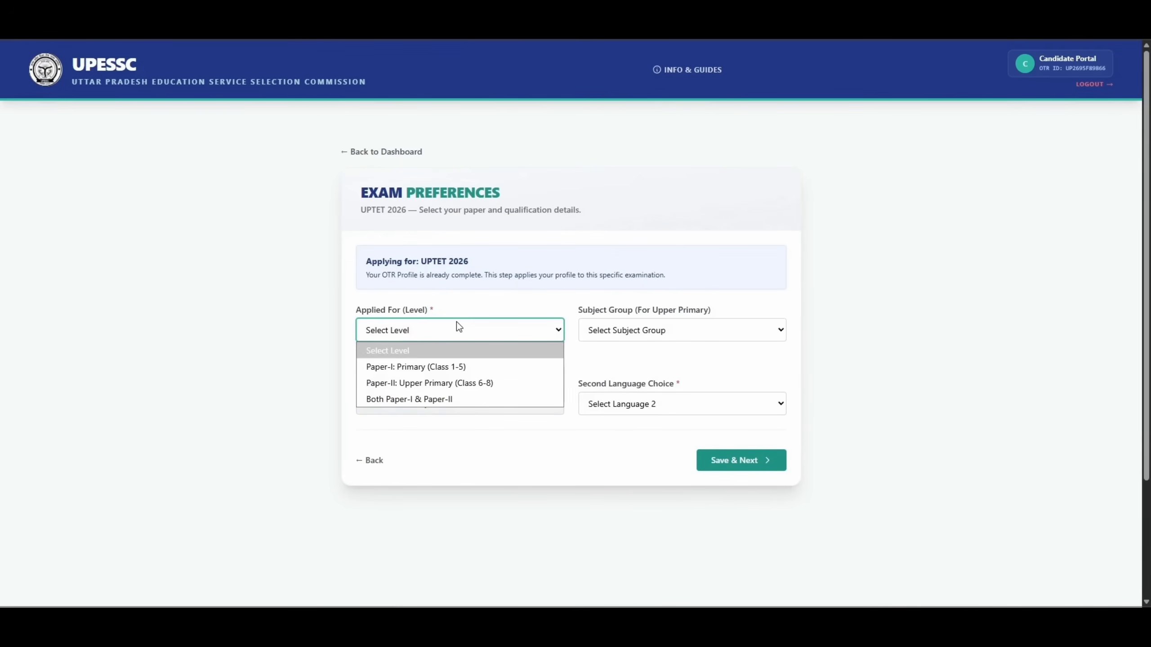
click(460, 367)
scroll(481, 364, down, 1)
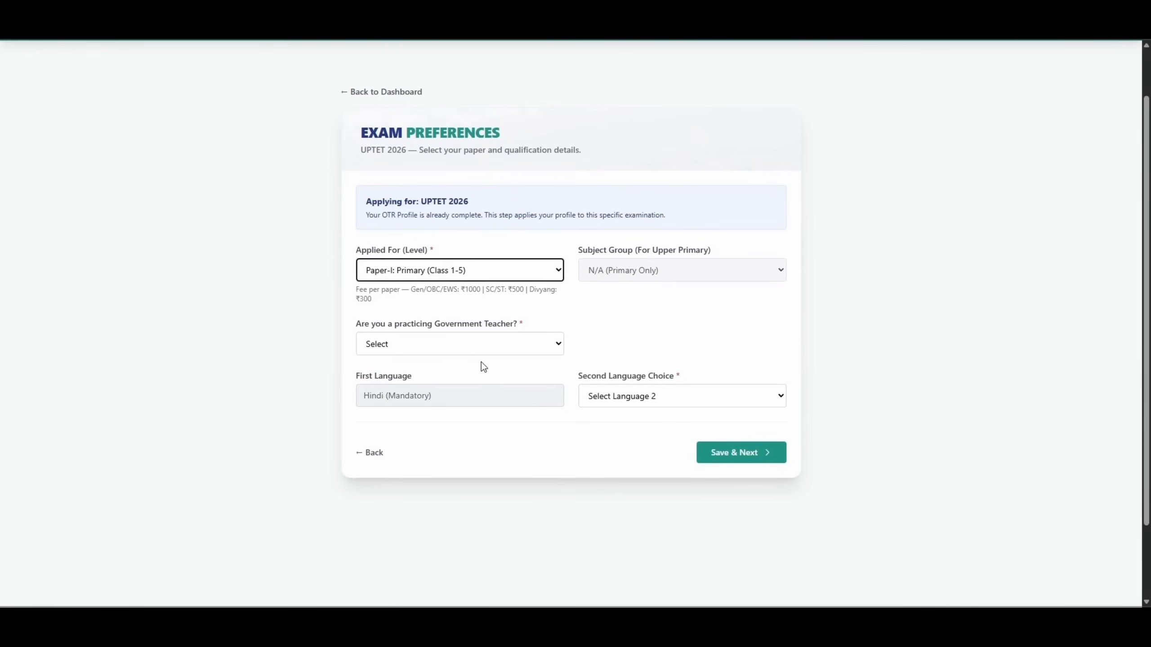
Answer No to the government teacher question.
click(464, 340)
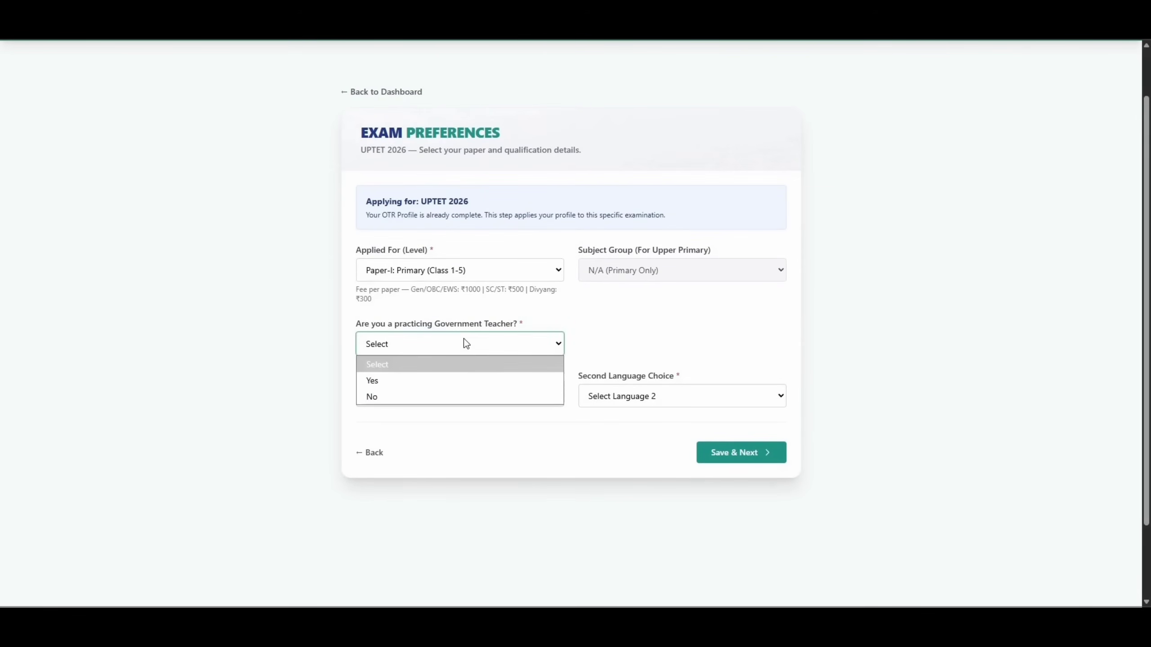
click(454, 376)
scroll(454, 376, down, 1)
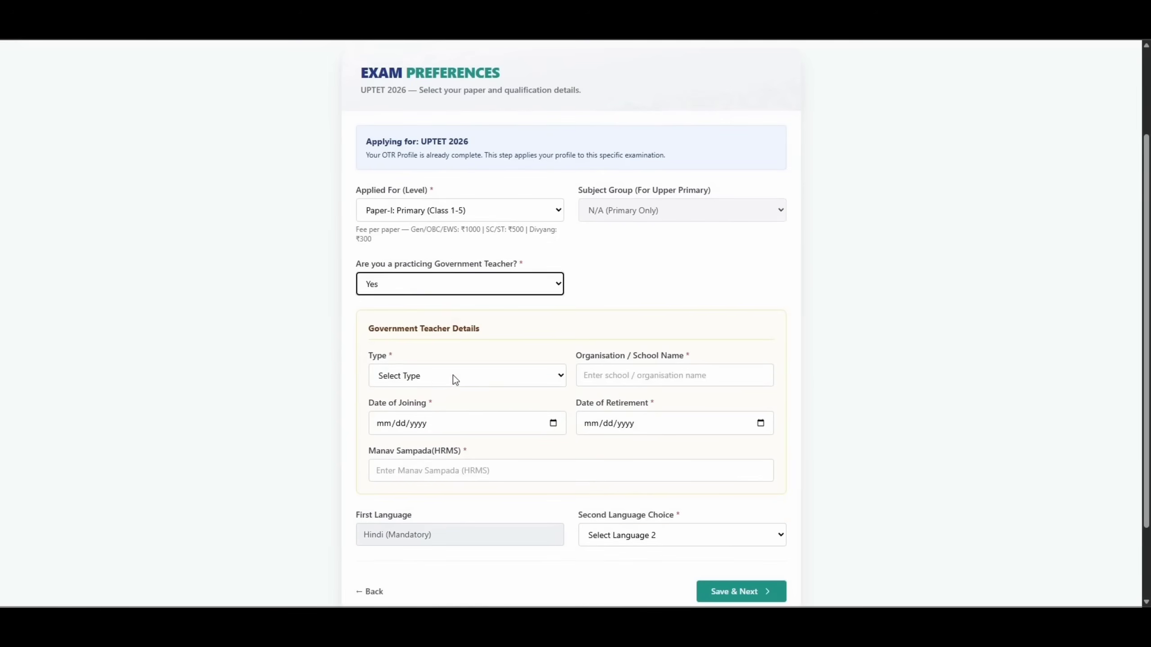
click(443, 375)
click(588, 375)
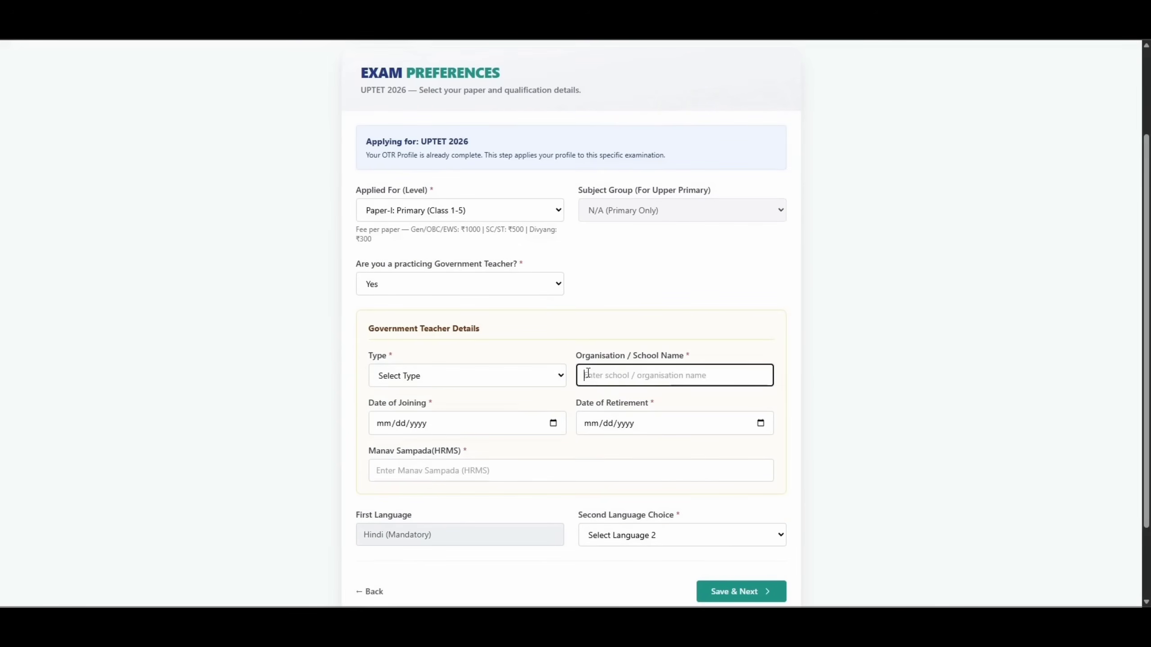
click(526, 419)
click(600, 415)
click(530, 469)
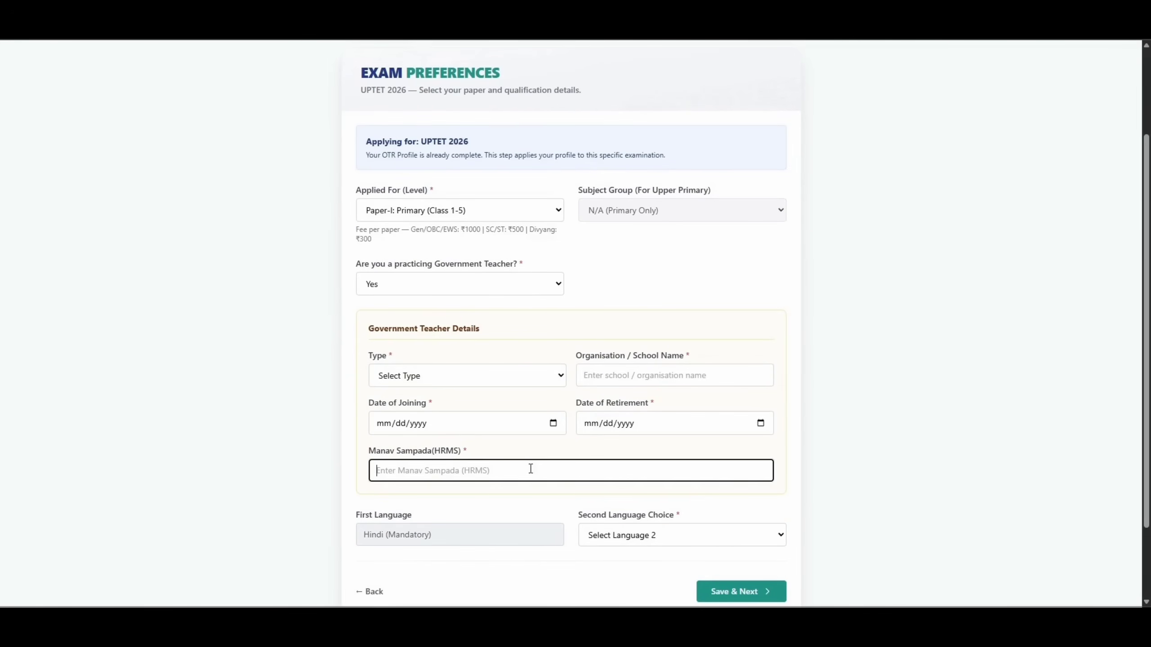
click(455, 285)
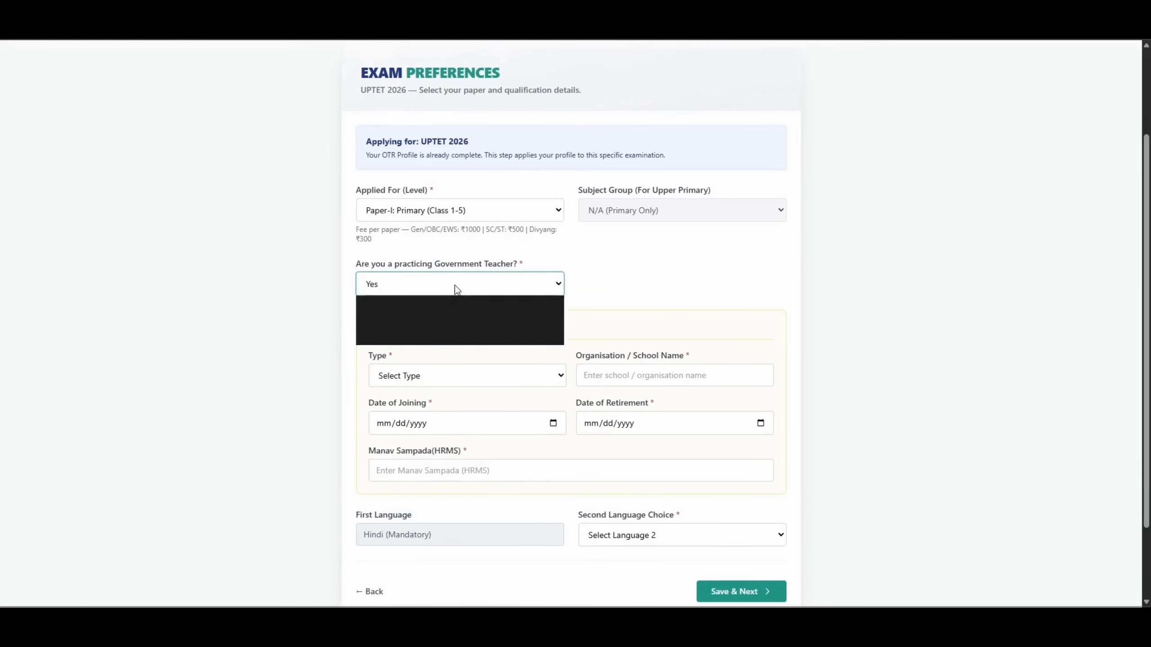
click(454, 336)
Select the first Paper-I essential qualification.
scroll(454, 334, down, 1)
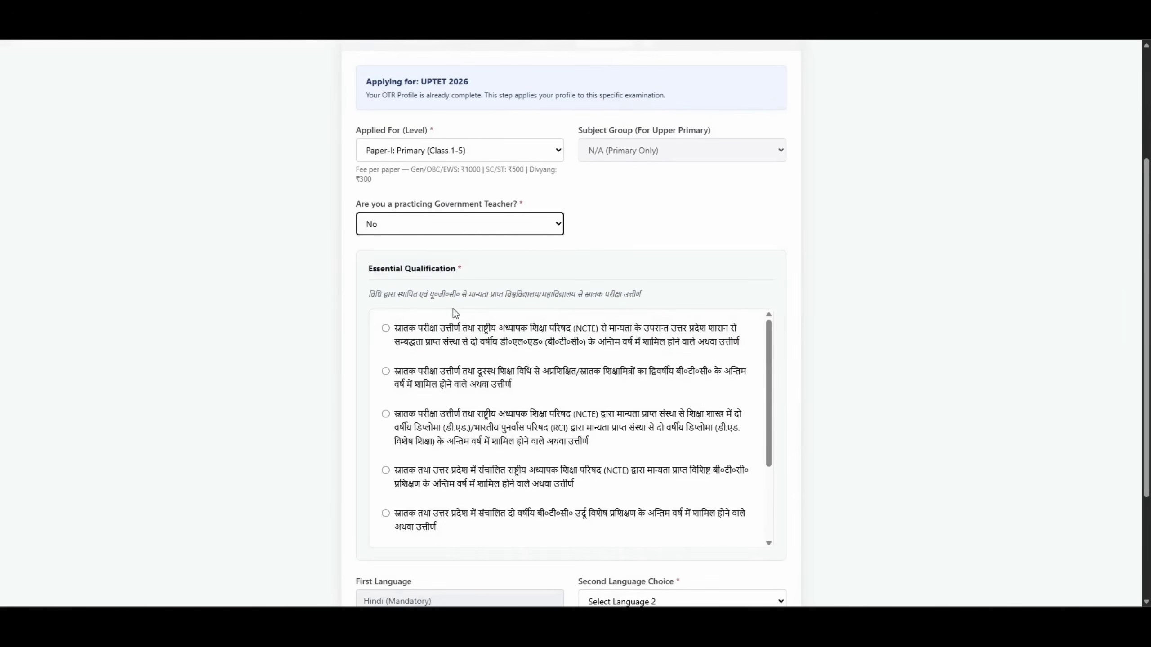
scroll(458, 389, down, 2)
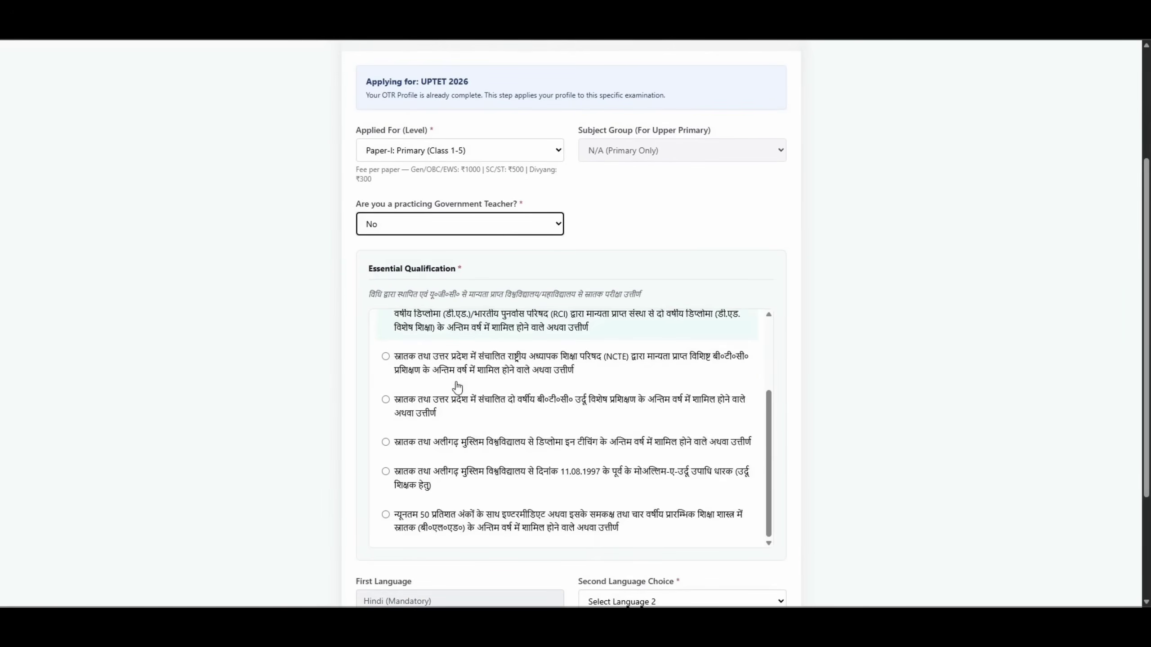
scroll(461, 417, up, 2)
scroll(487, 373, down, 2)
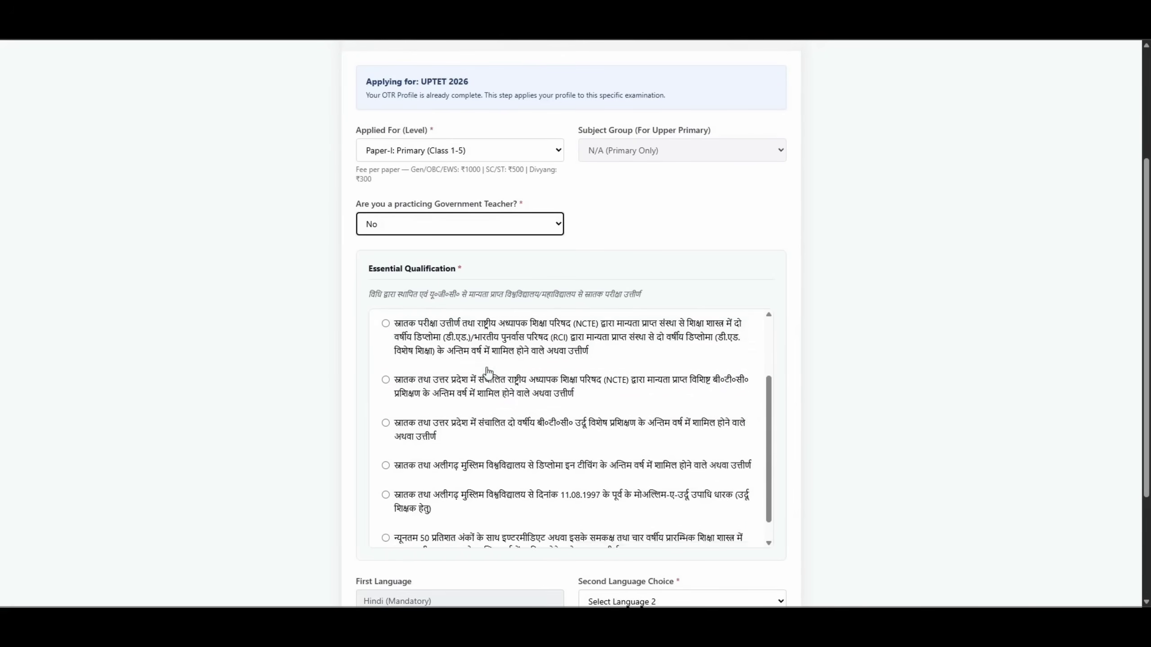
scroll(418, 355, up, 2)
click(398, 342)
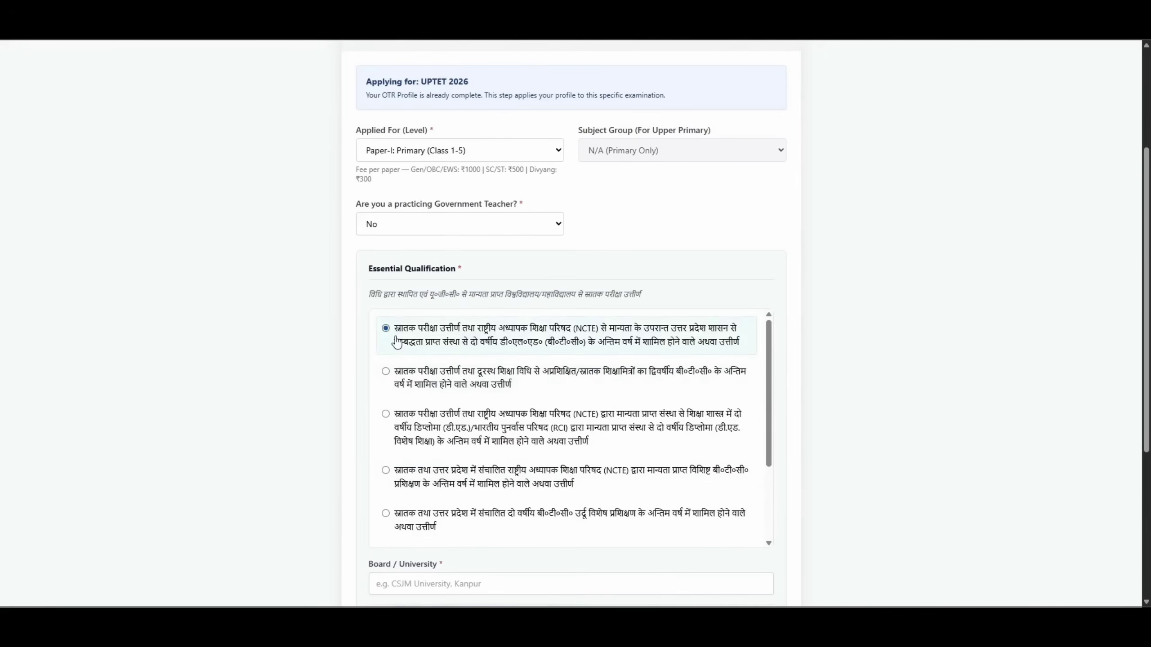
scroll(398, 343, down, 2)
scroll(346, 400, down, 2)
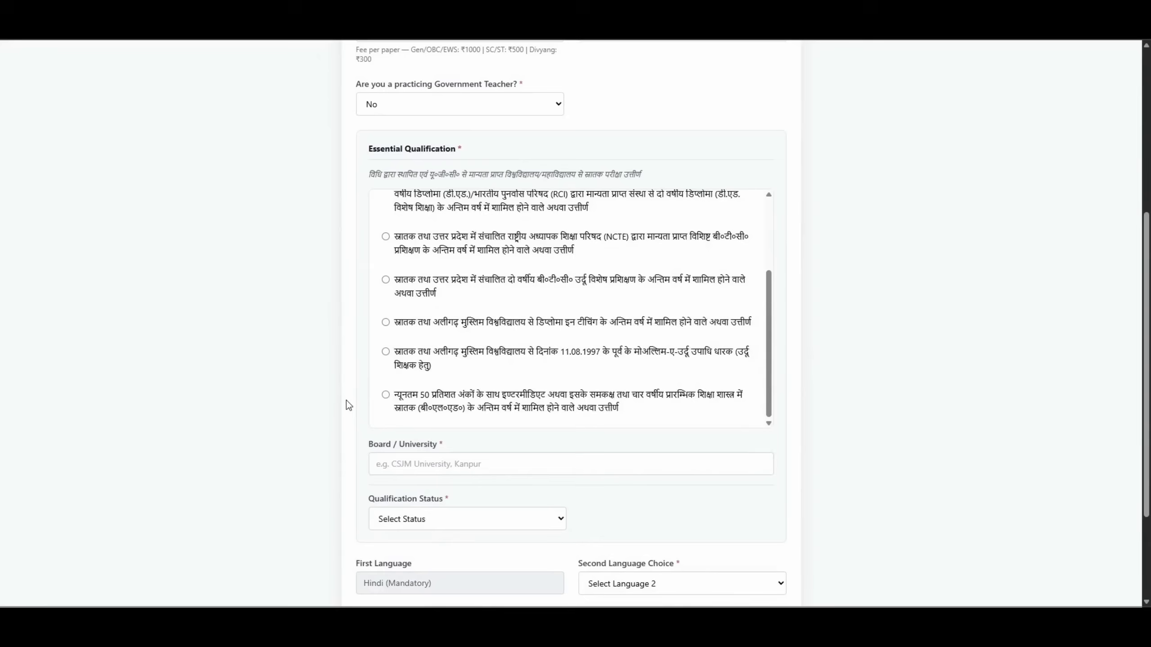
Enter the board name, mark the qualification Passed and set the date 01/04/2001.
click(436, 461)
text(Board)
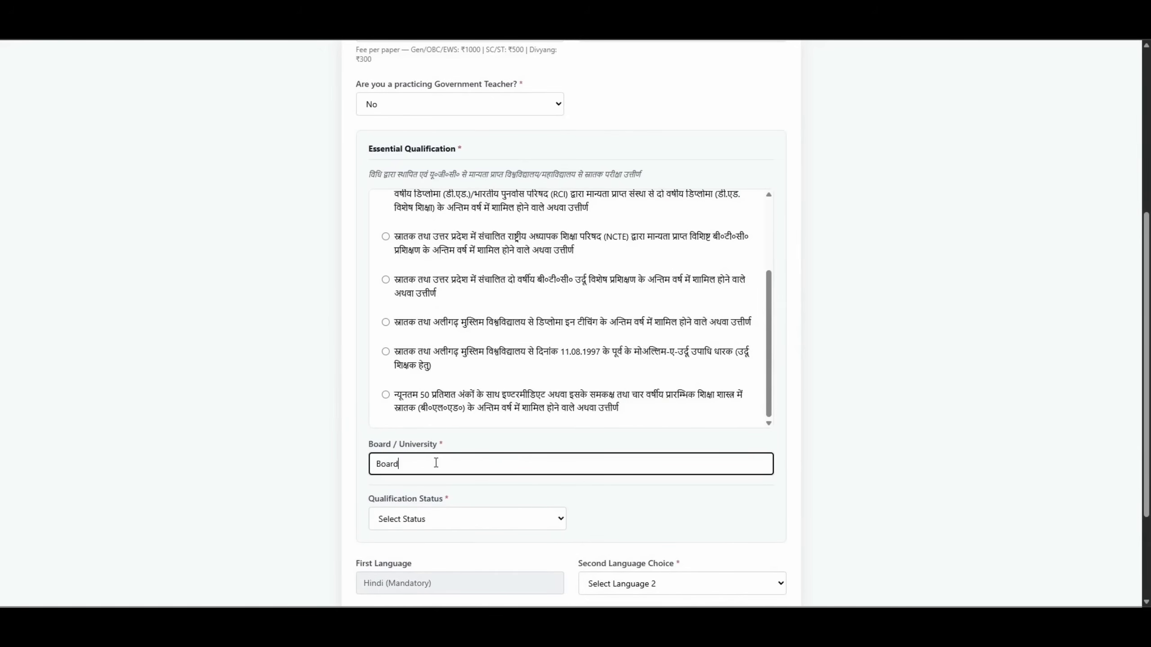
click(418, 532)
click(415, 552)
click(645, 518)
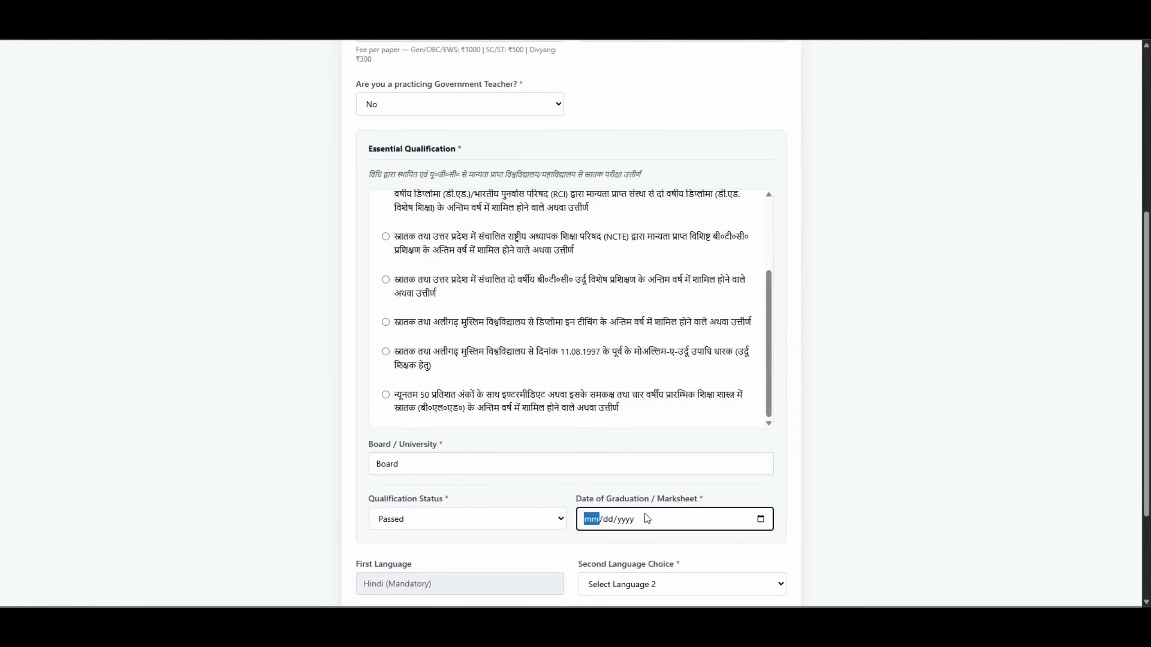
text(01/04/2001)
Choose English as the second language and apply for Both Paper-I & Paper-II.
scroll(645, 513, down, 3)
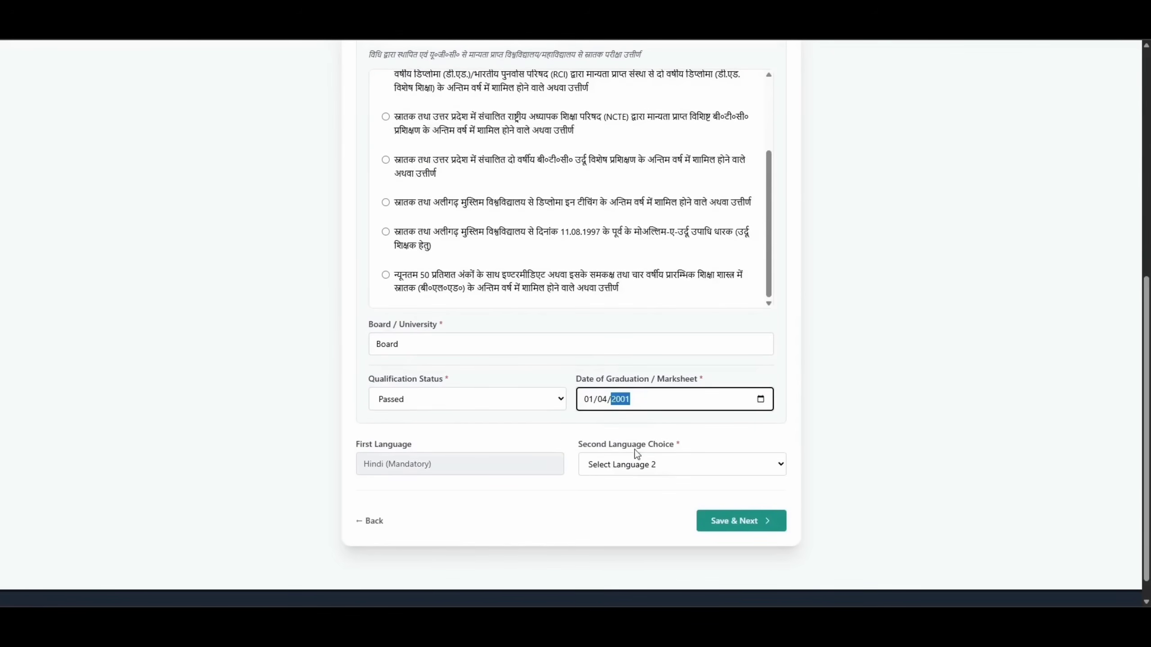
click(635, 462)
click(613, 504)
scroll(786, 322, up, 6)
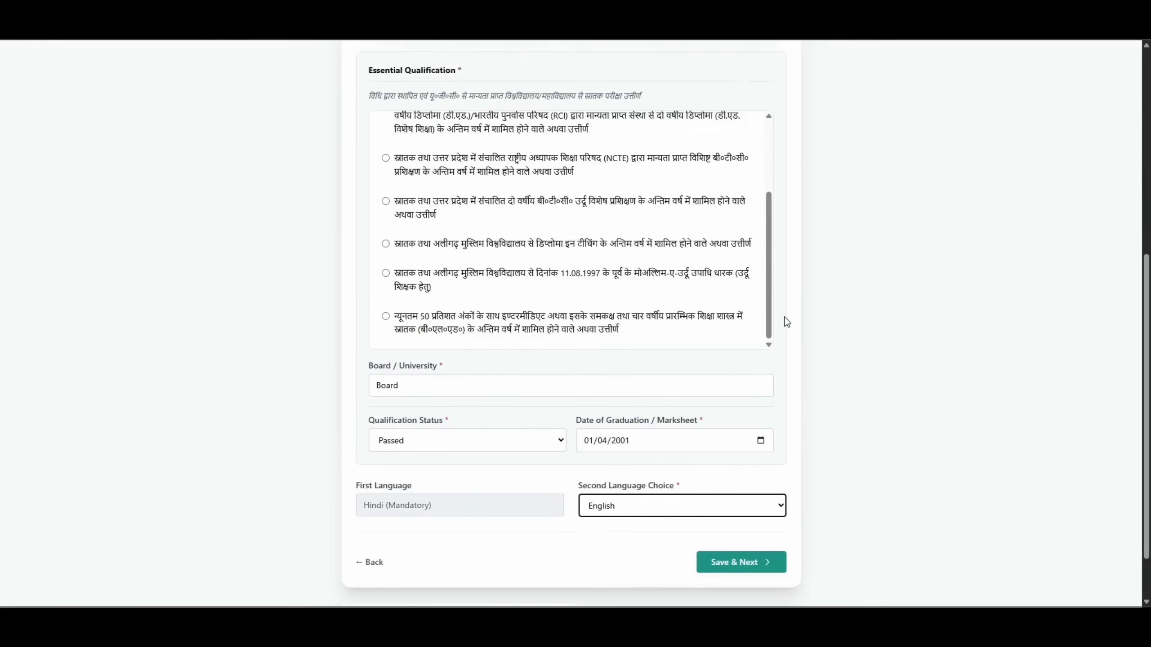
click(499, 211)
click(381, 279)
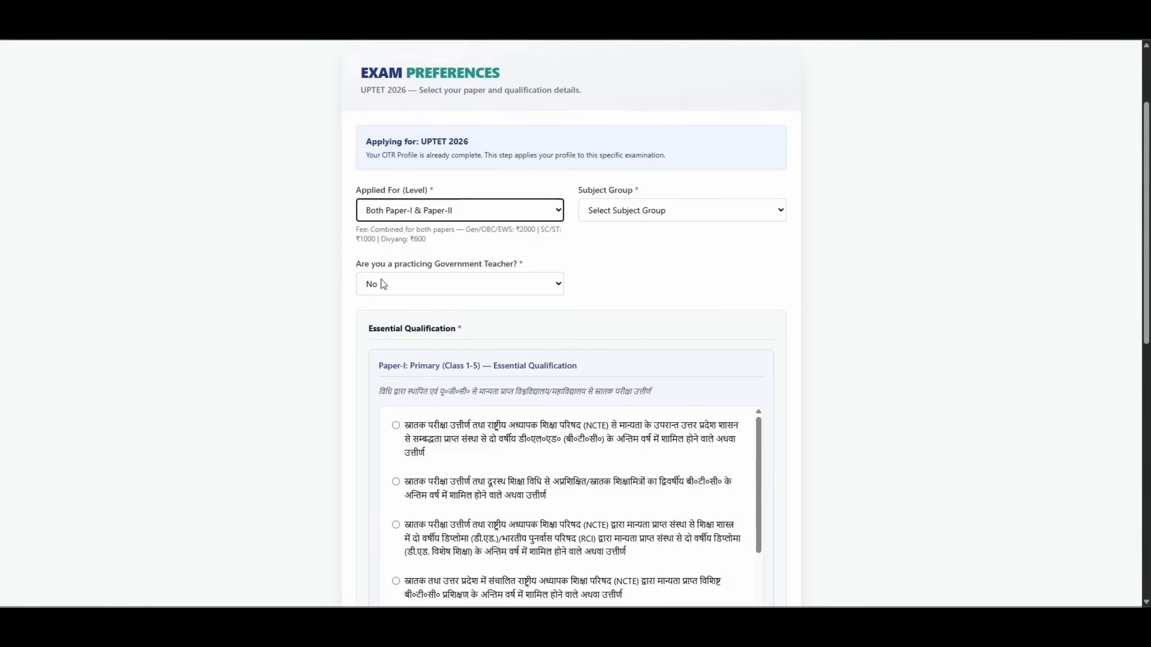
Choose Science & Mathematics as the subject group.
click(634, 214)
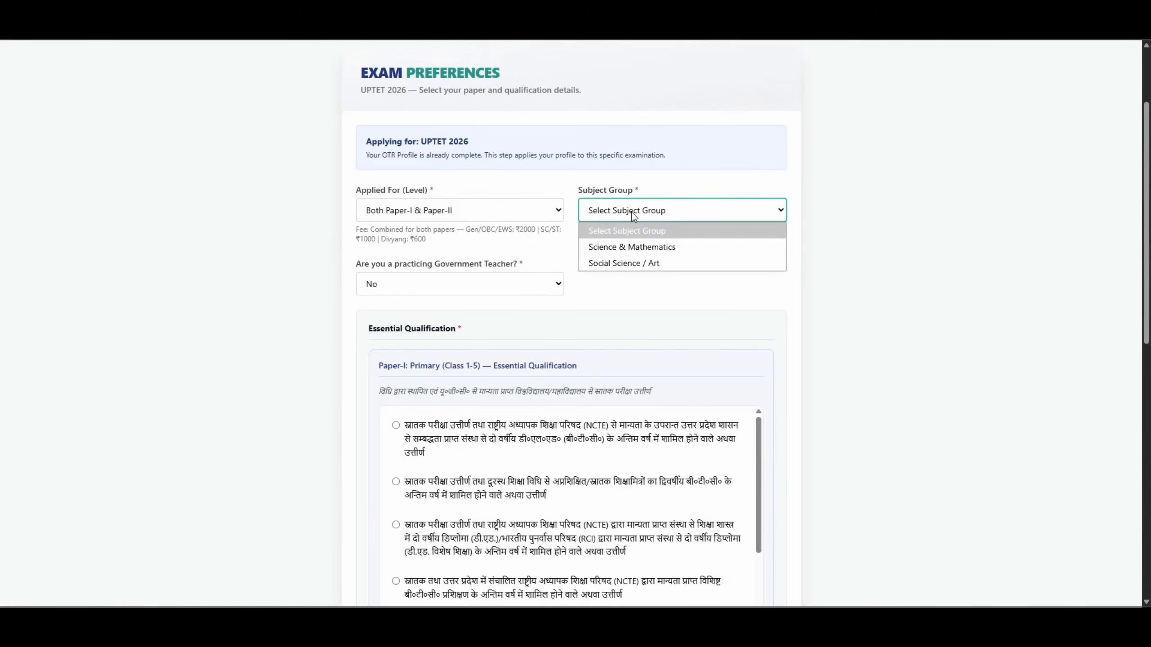
click(635, 247)
scroll(635, 247, down, 4)
scroll(514, 314, down, 3)
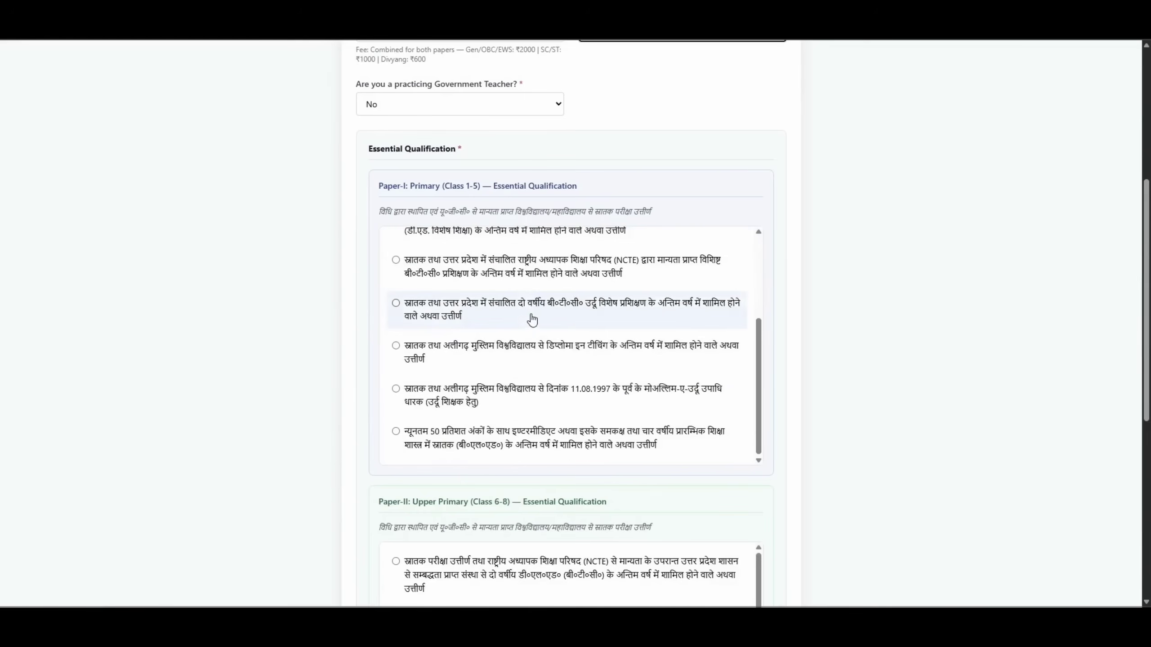
scroll(532, 320, up, 3)
Fill the second Paper-I qualification: board name, Passed status and graduation date.
click(396, 302)
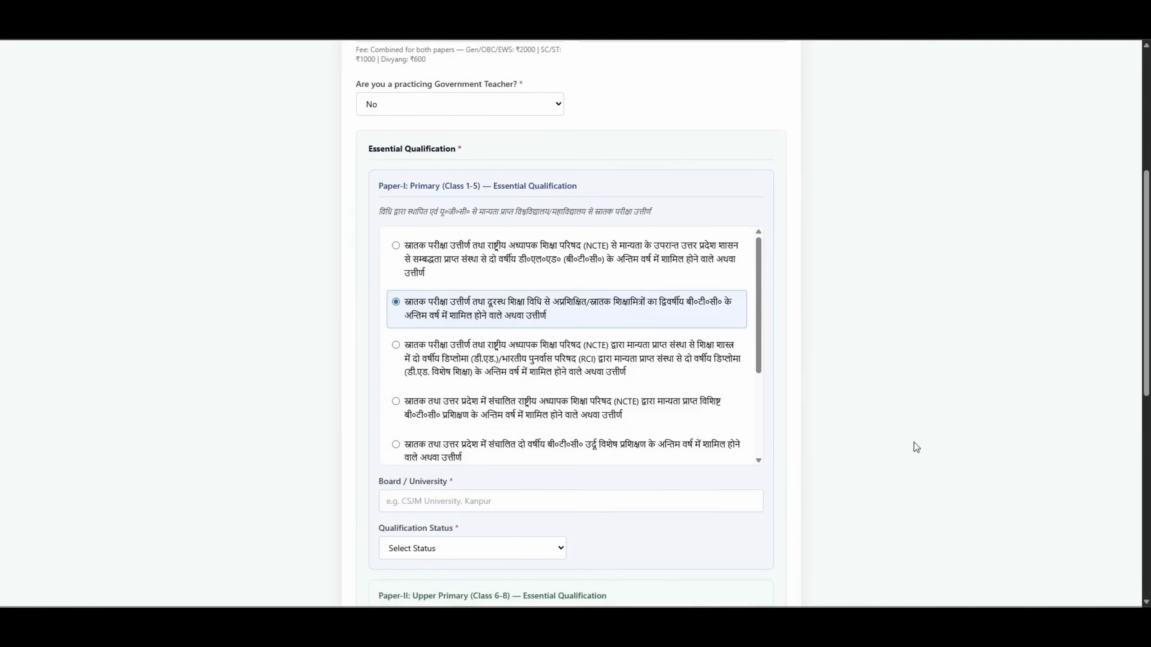
scroll(861, 431, down, 4)
click(503, 327)
text(Board)
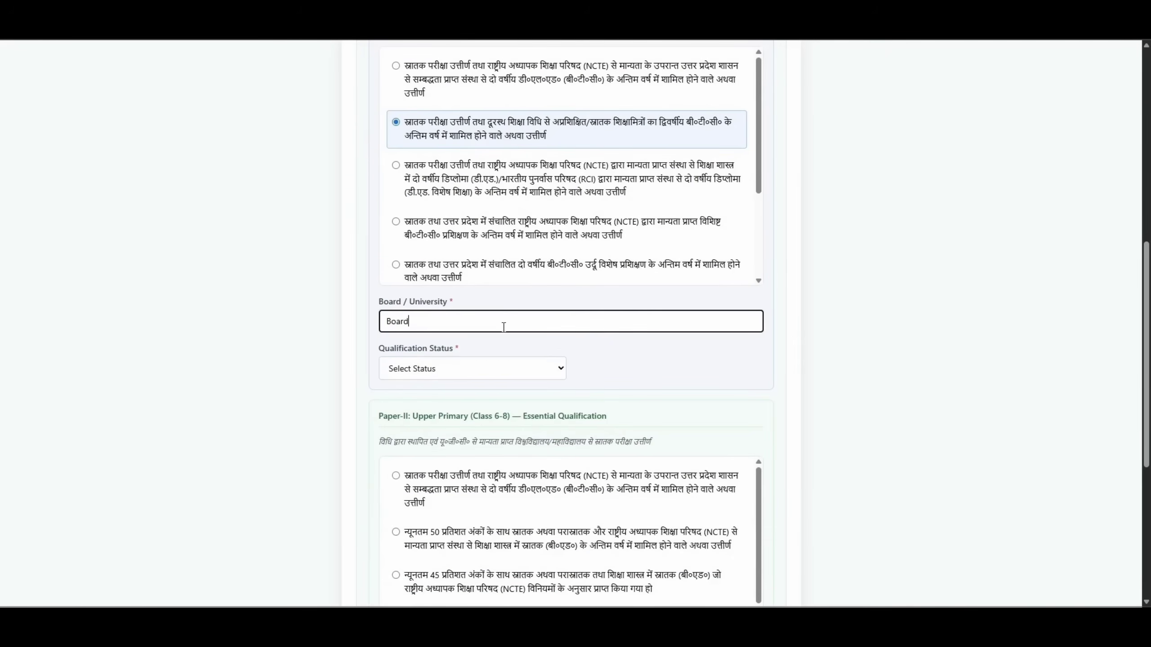
key(Tab)
click(467, 365)
click(438, 401)
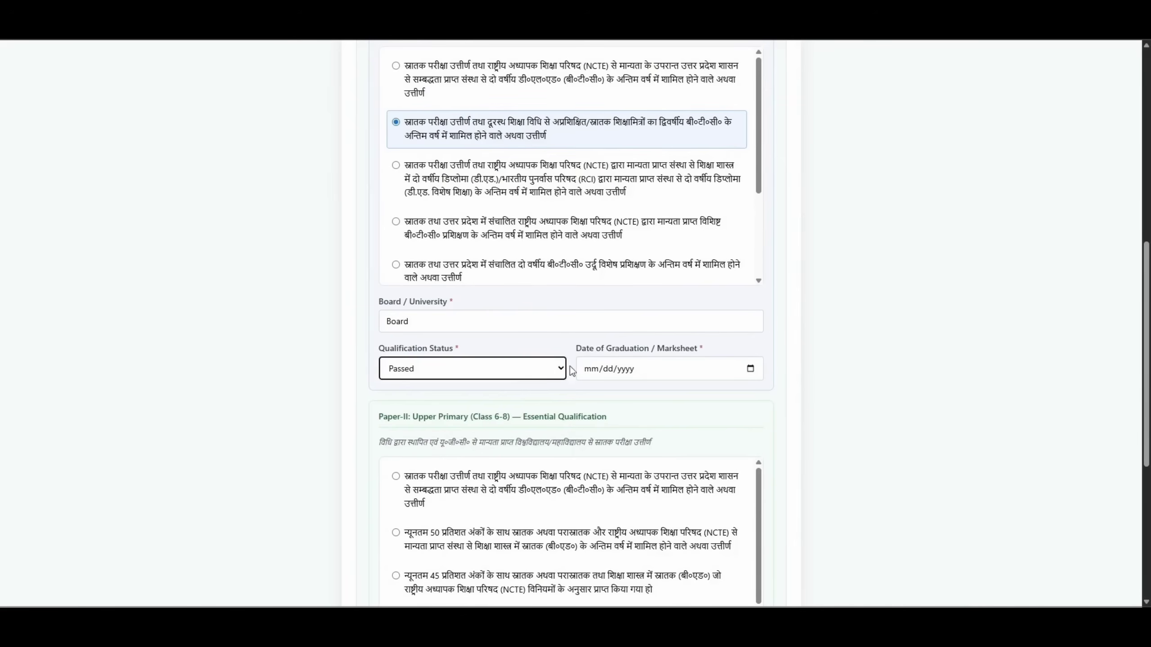
click(643, 368)
text(0401200)
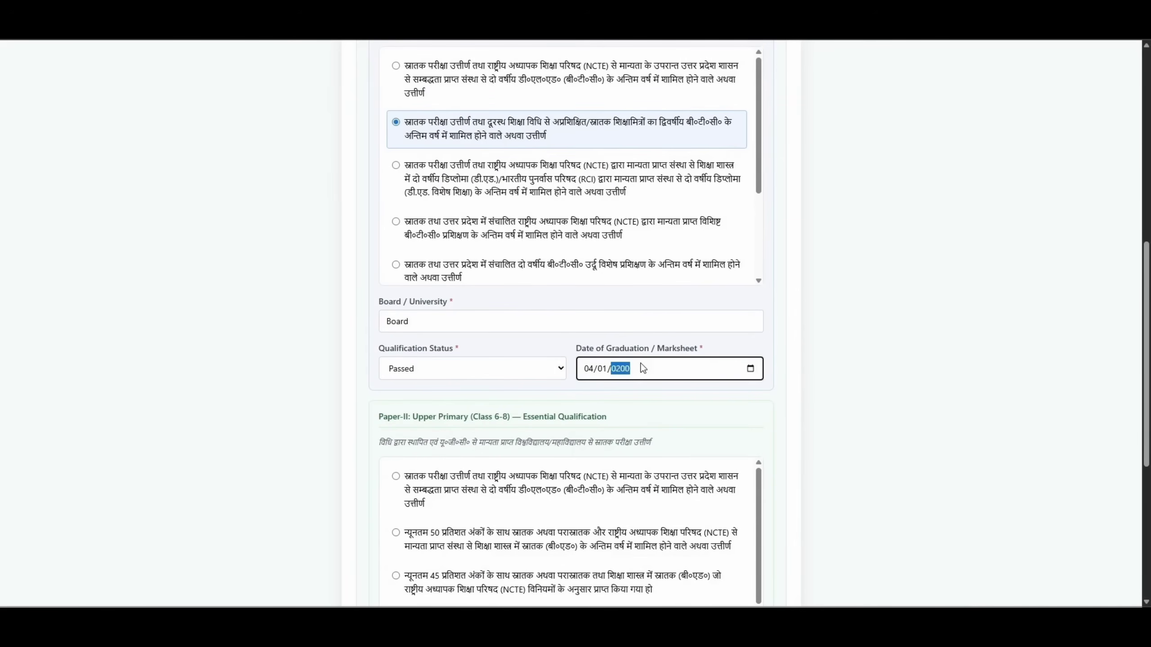
click(814, 355)
Select the third Paper-II qualification, enter the board and mark it Appearing / Final Year.
scroll(813, 355, down, 4)
scroll(423, 385, down, 3)
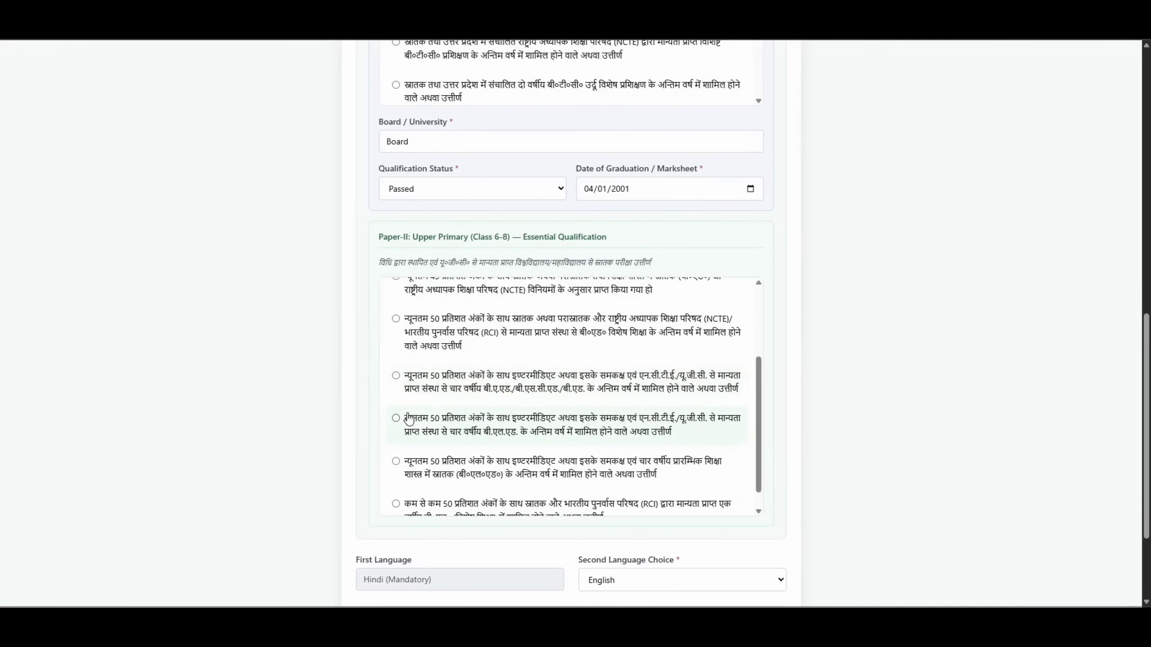
click(405, 389)
scroll(858, 390, down, 3)
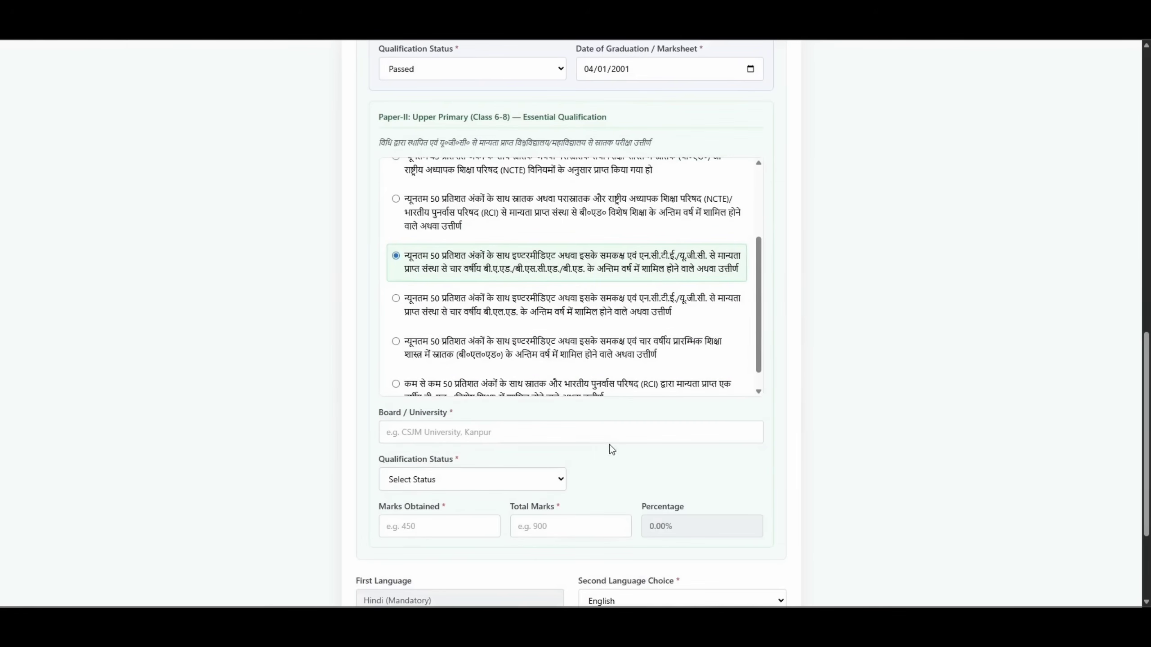
click(598, 436)
text(Board)
key(Tab)
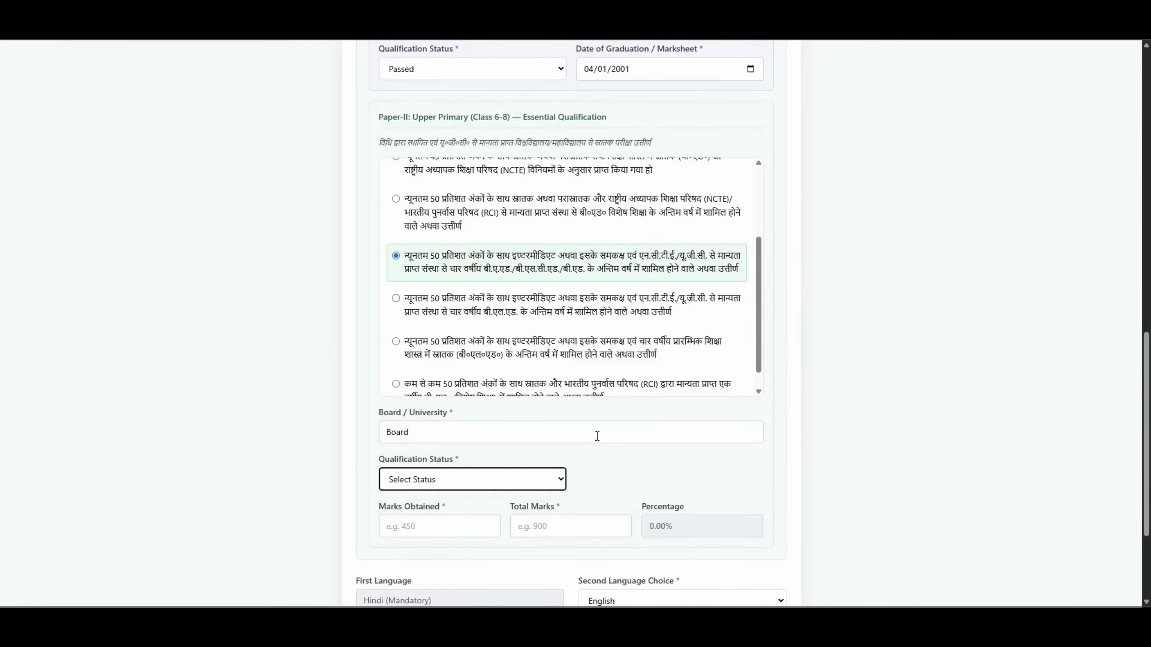
click(540, 481)
click(473, 534)
Enter expected date 04/01/2001 and marks 480 of 500, then Save & Next.
scroll(473, 533, down, 1)
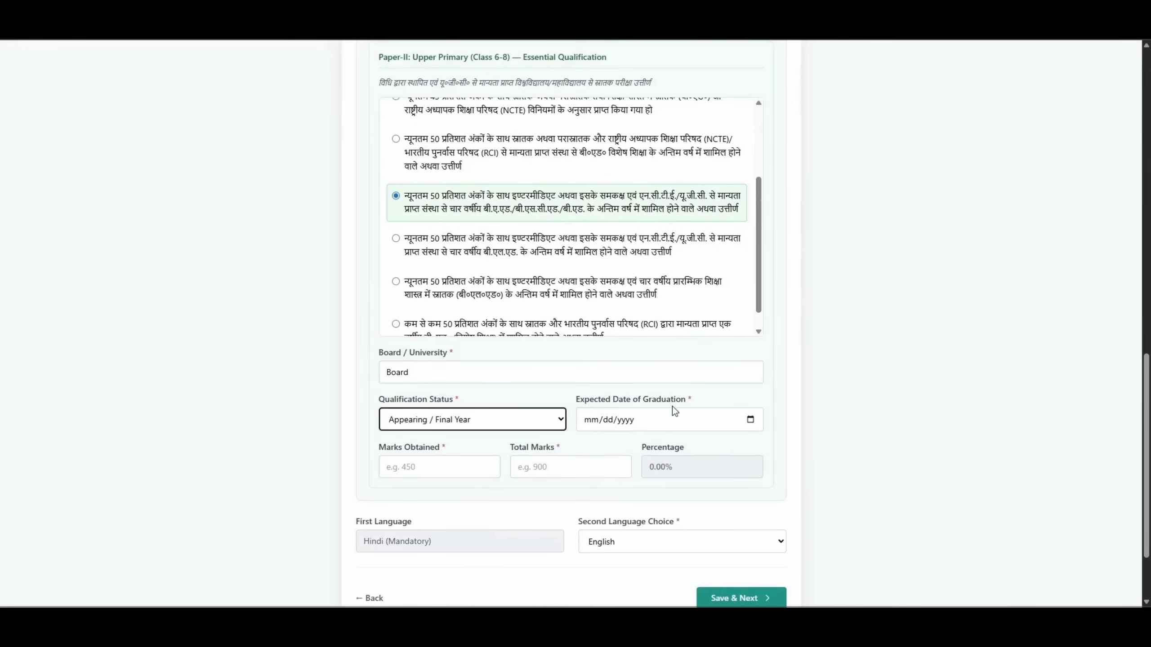
click(666, 418)
text(04/01/200)
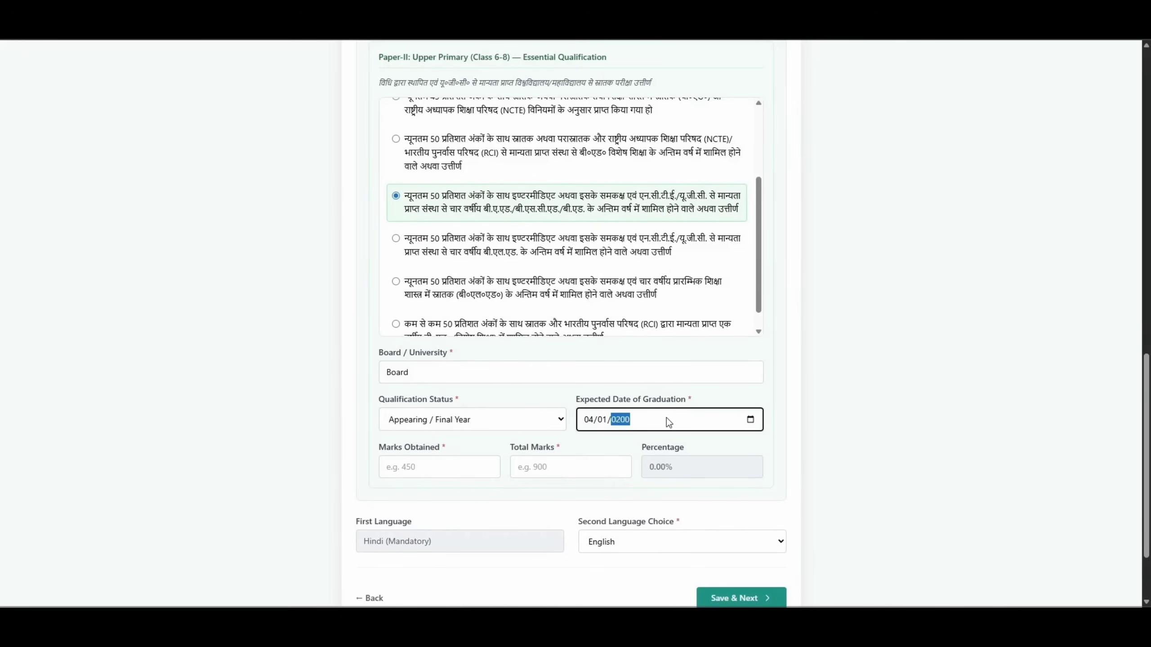
text(1)
key(Tab)
text(480)
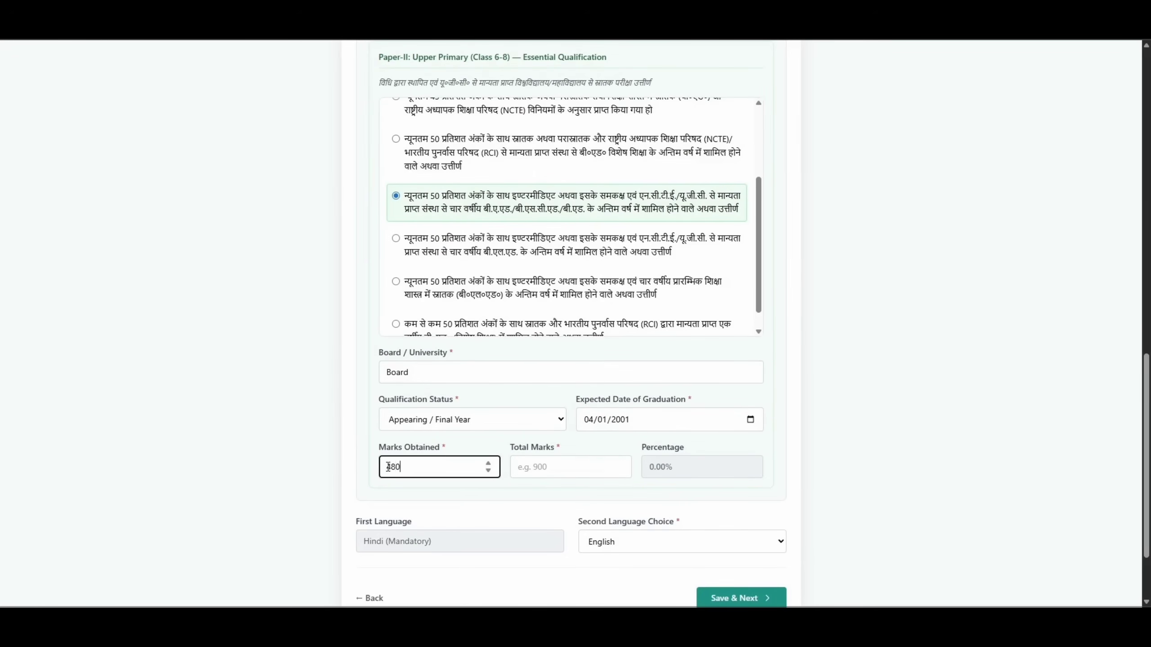
key(Tab)
text(500)
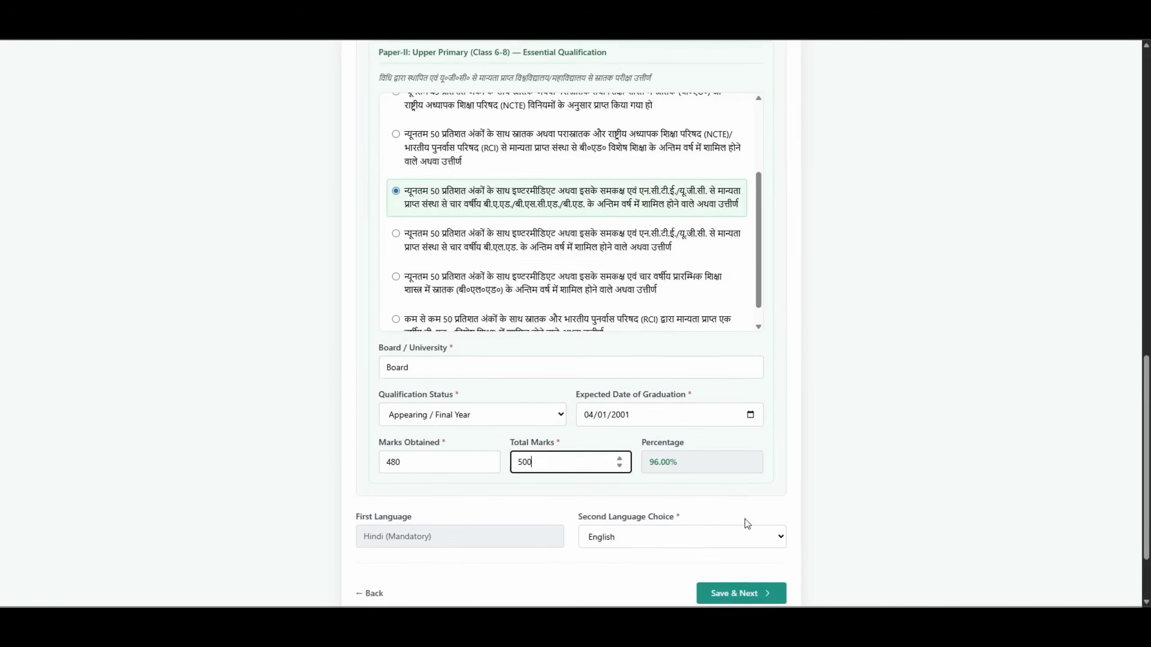
scroll(745, 524, down, 2)
click(734, 543)
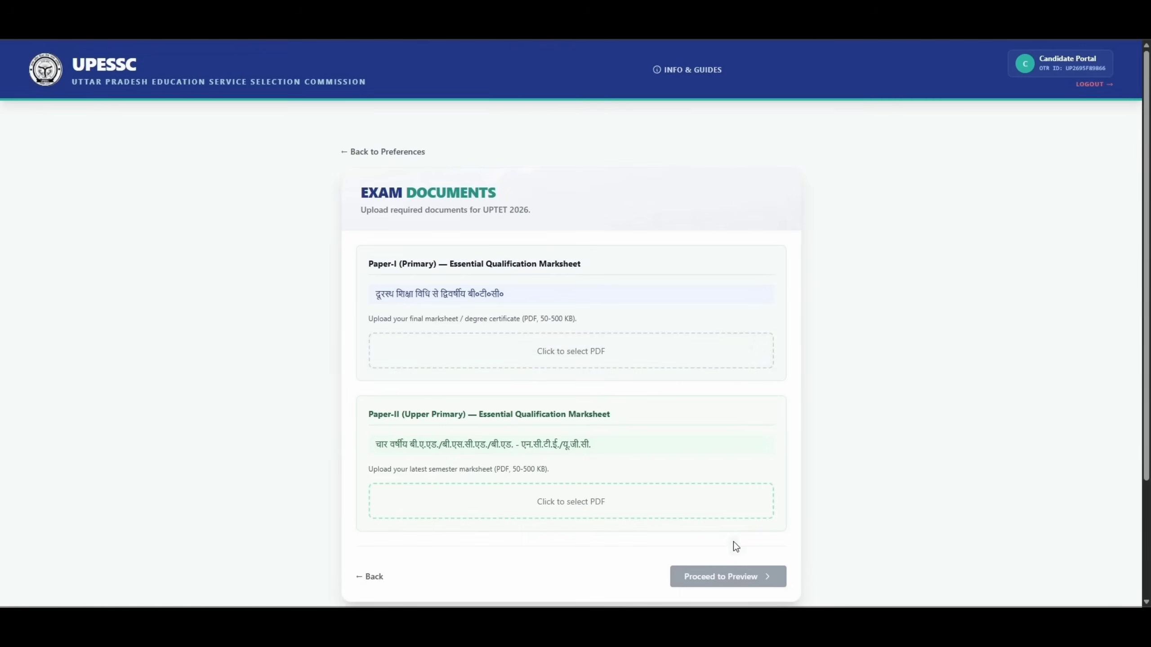
Select Sample Marksheet.pdf in both the Paper-I and Paper-II marksheet slots.
click(524, 351)
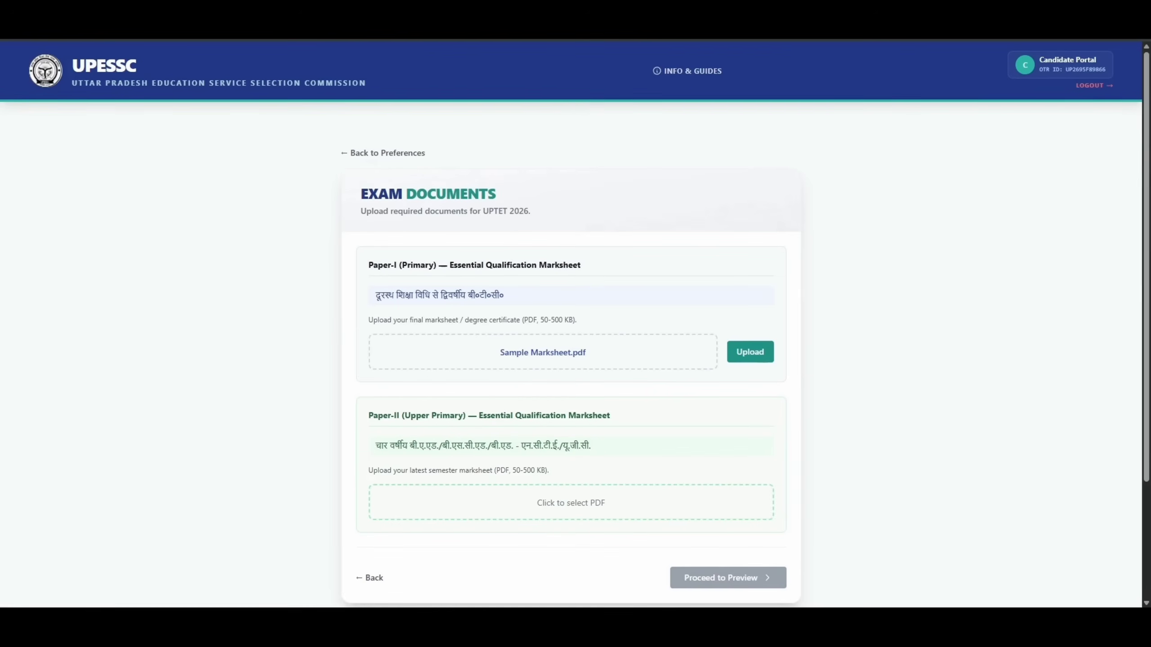
click(472, 500)
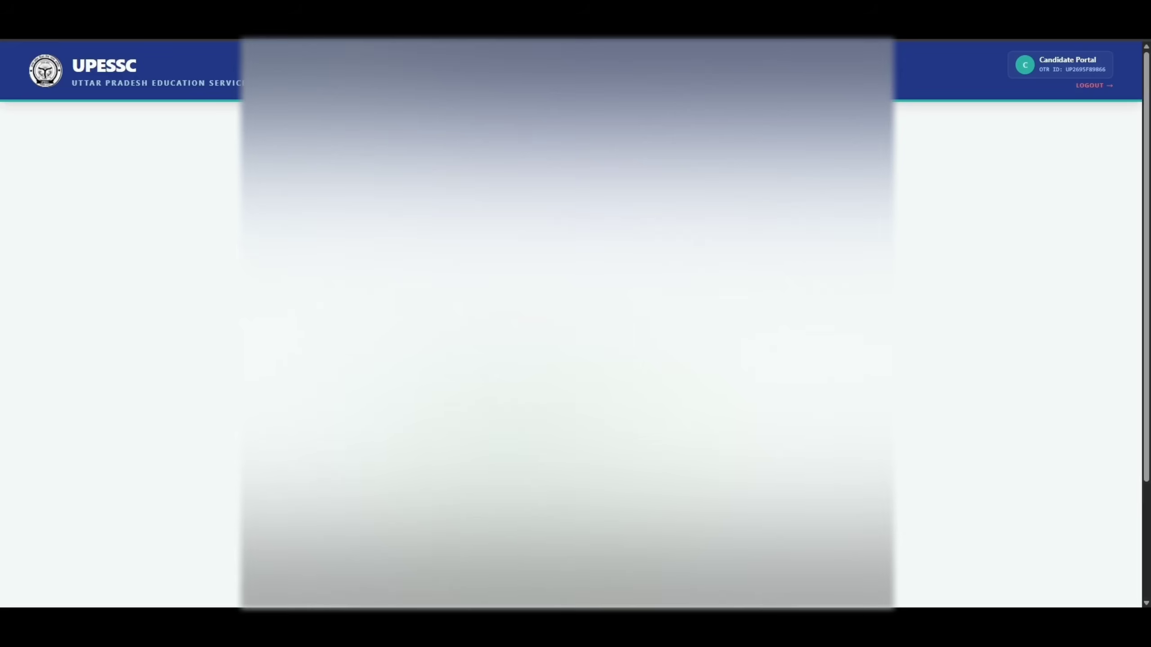
scroll(118, 317, down, 5)
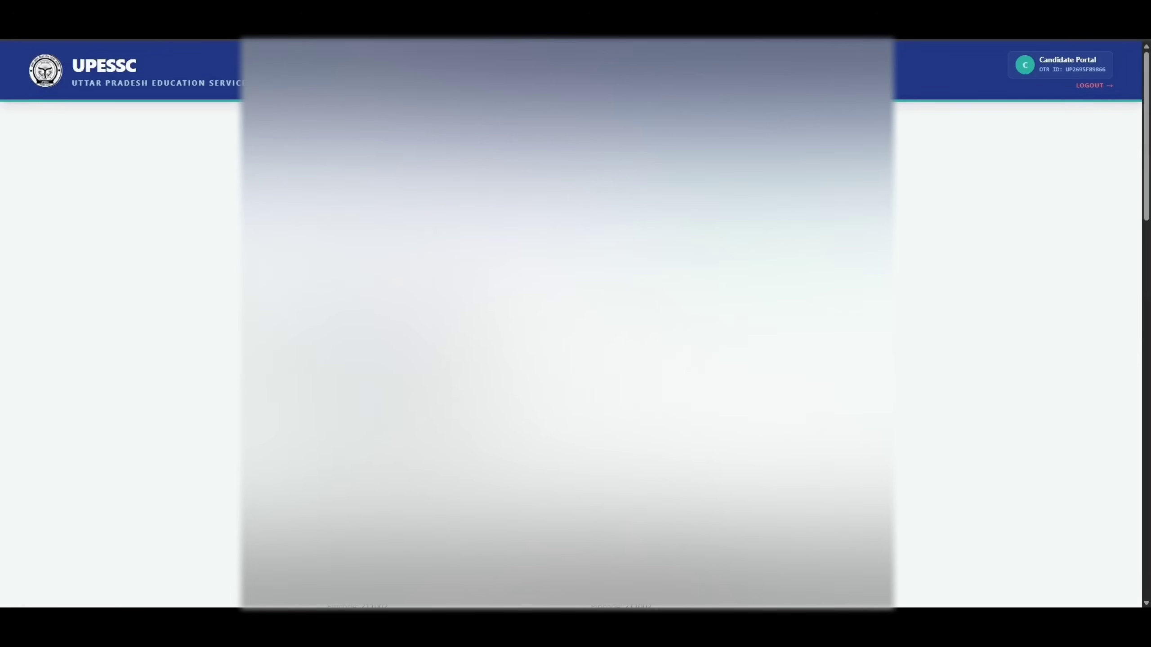
scroll(118, 317, down, 8)
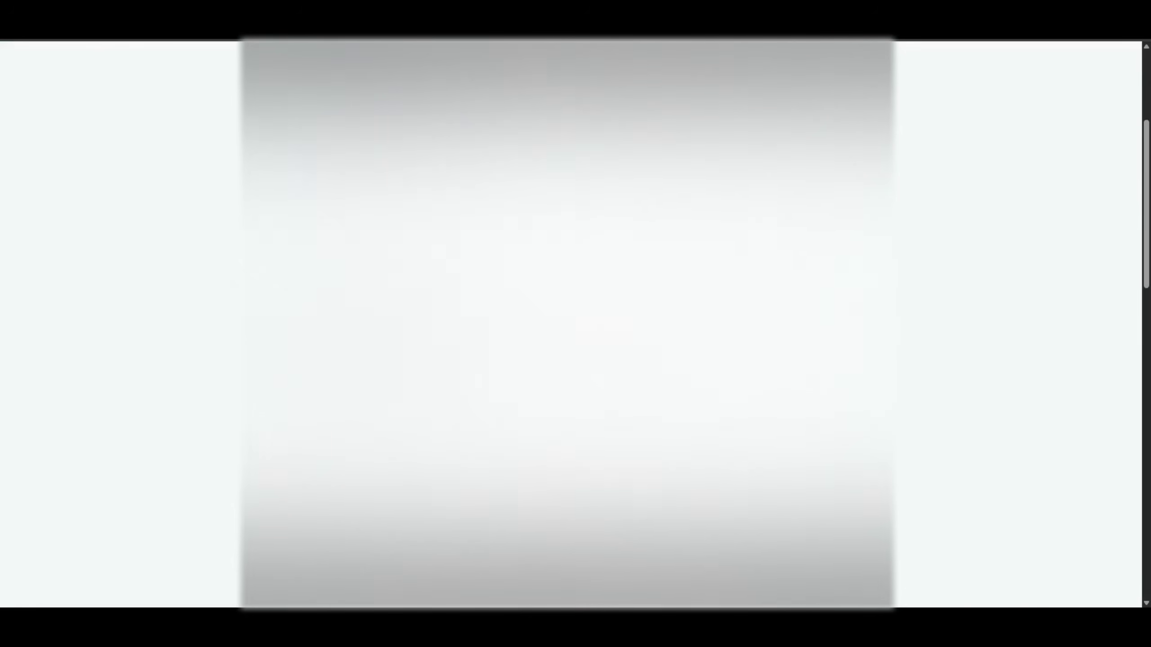
scroll(117, 317, down, 5)
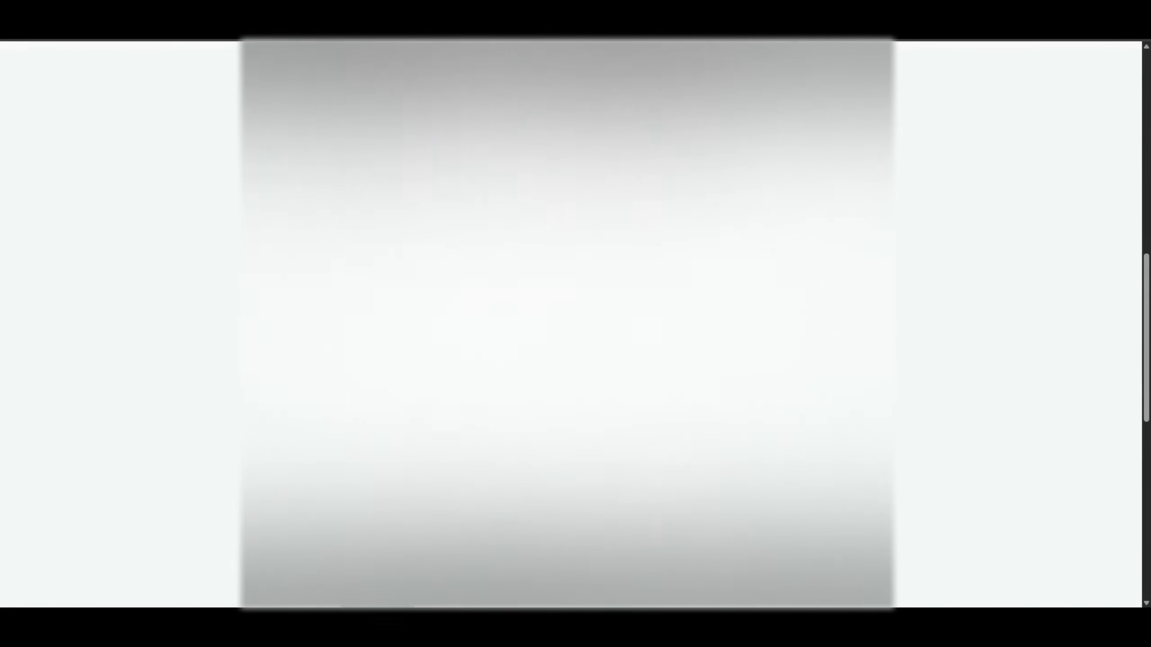
scroll(117, 318, down, 4)
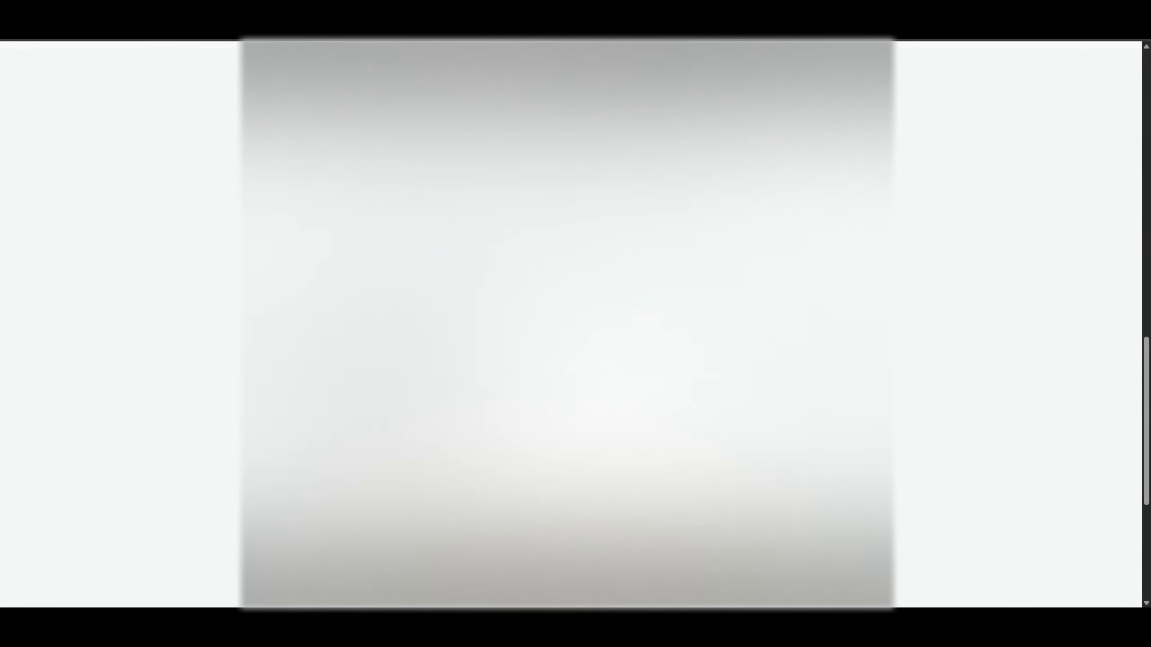
scroll(118, 317, down, 3)
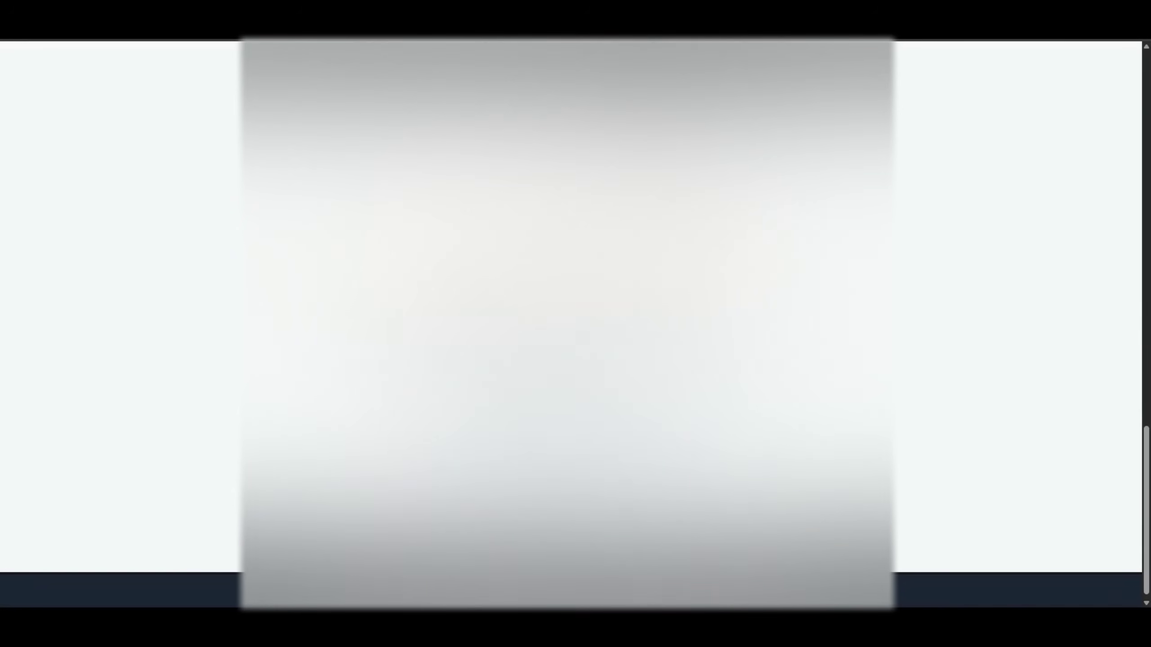